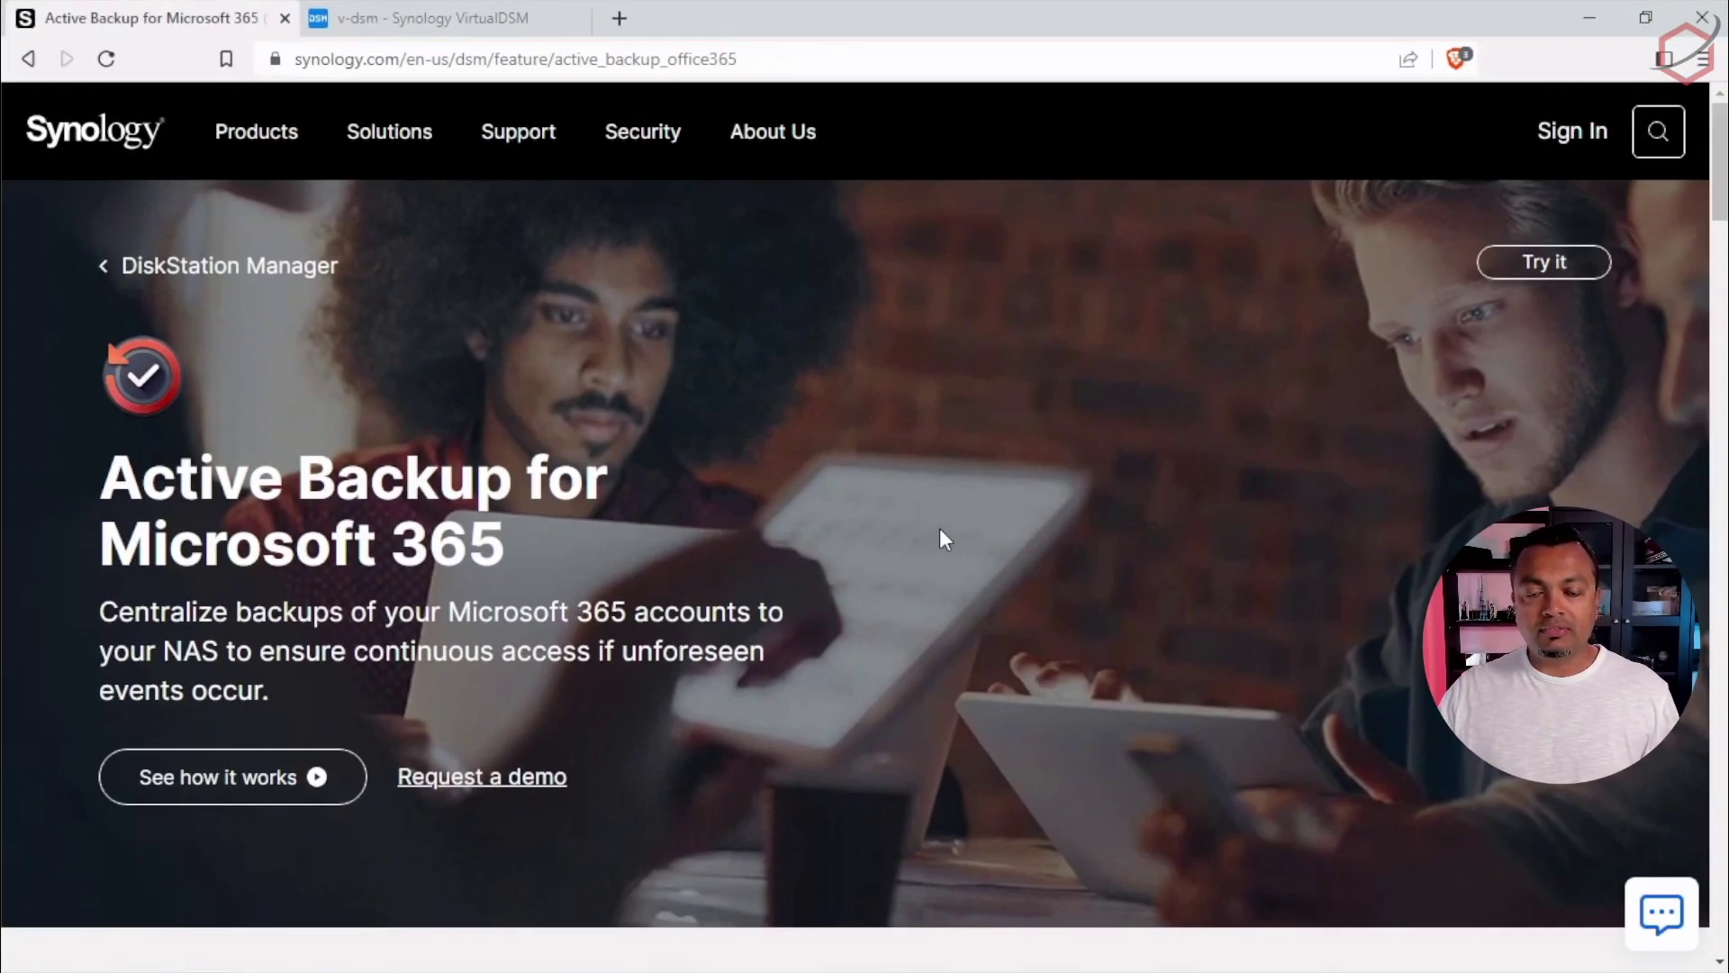
- Scroll down the Synology product page to the FAQ section
{"action": "scroll", "coordinate": [939, 530], "scroll_direction": "down", "scroll_amount": 2}
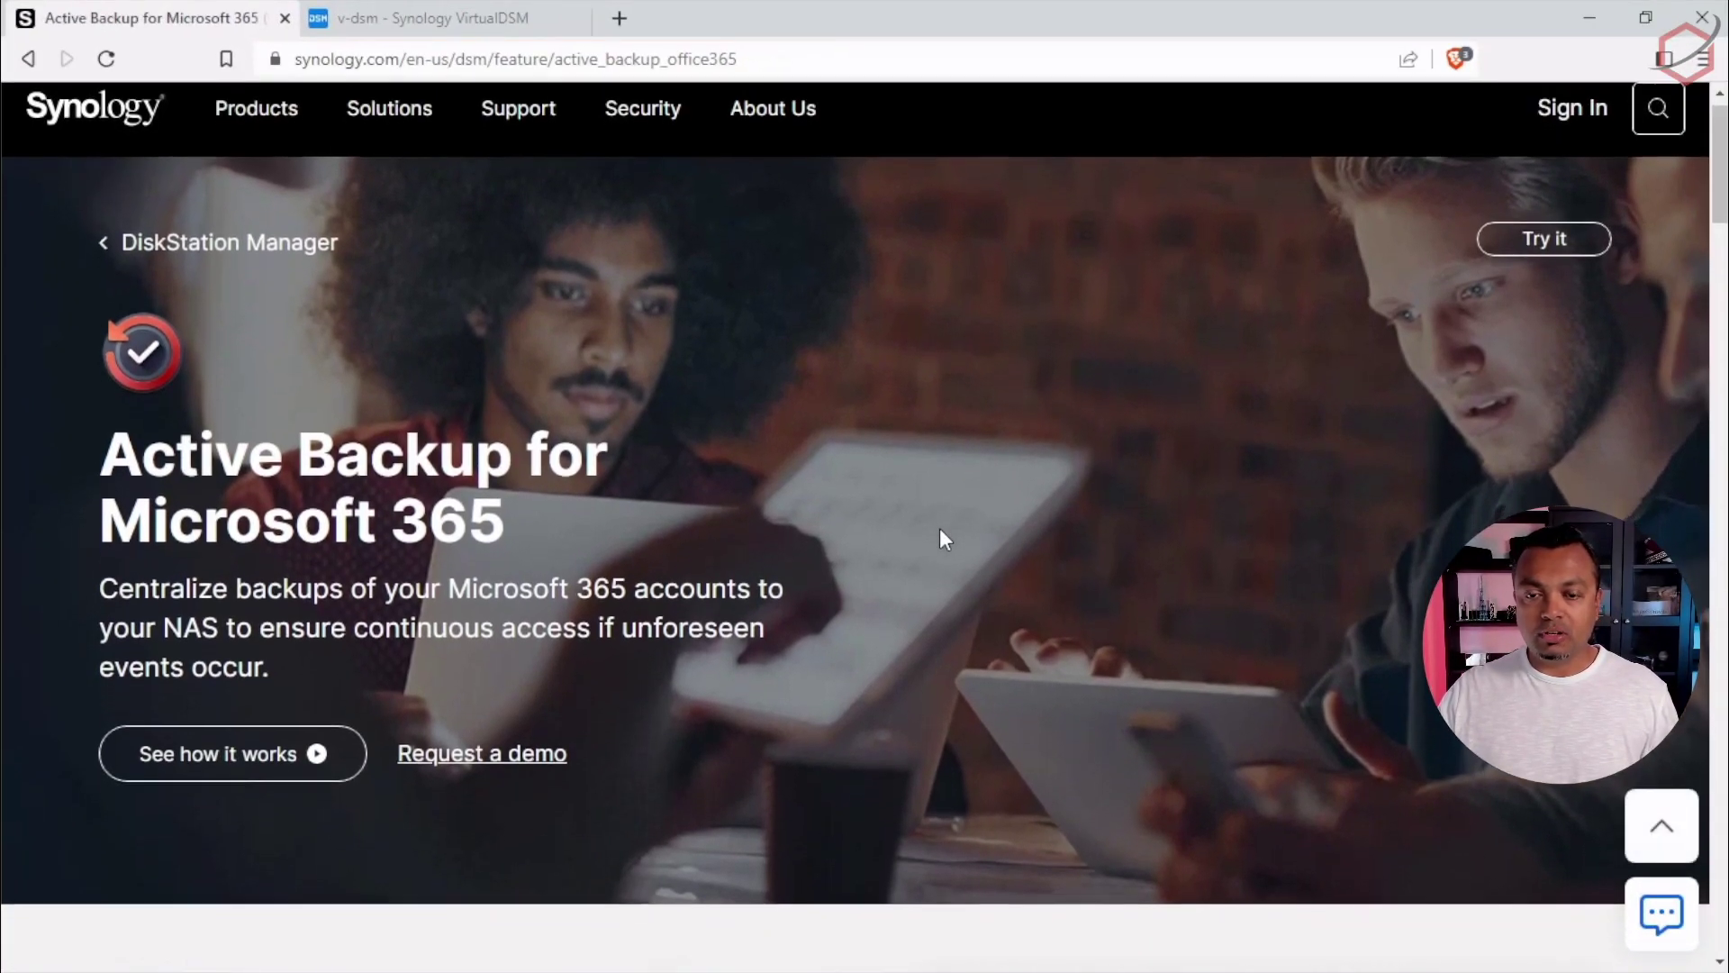
{"action": "scroll", "coordinate": [943, 538], "scroll_direction": "down", "scroll_amount": 9}
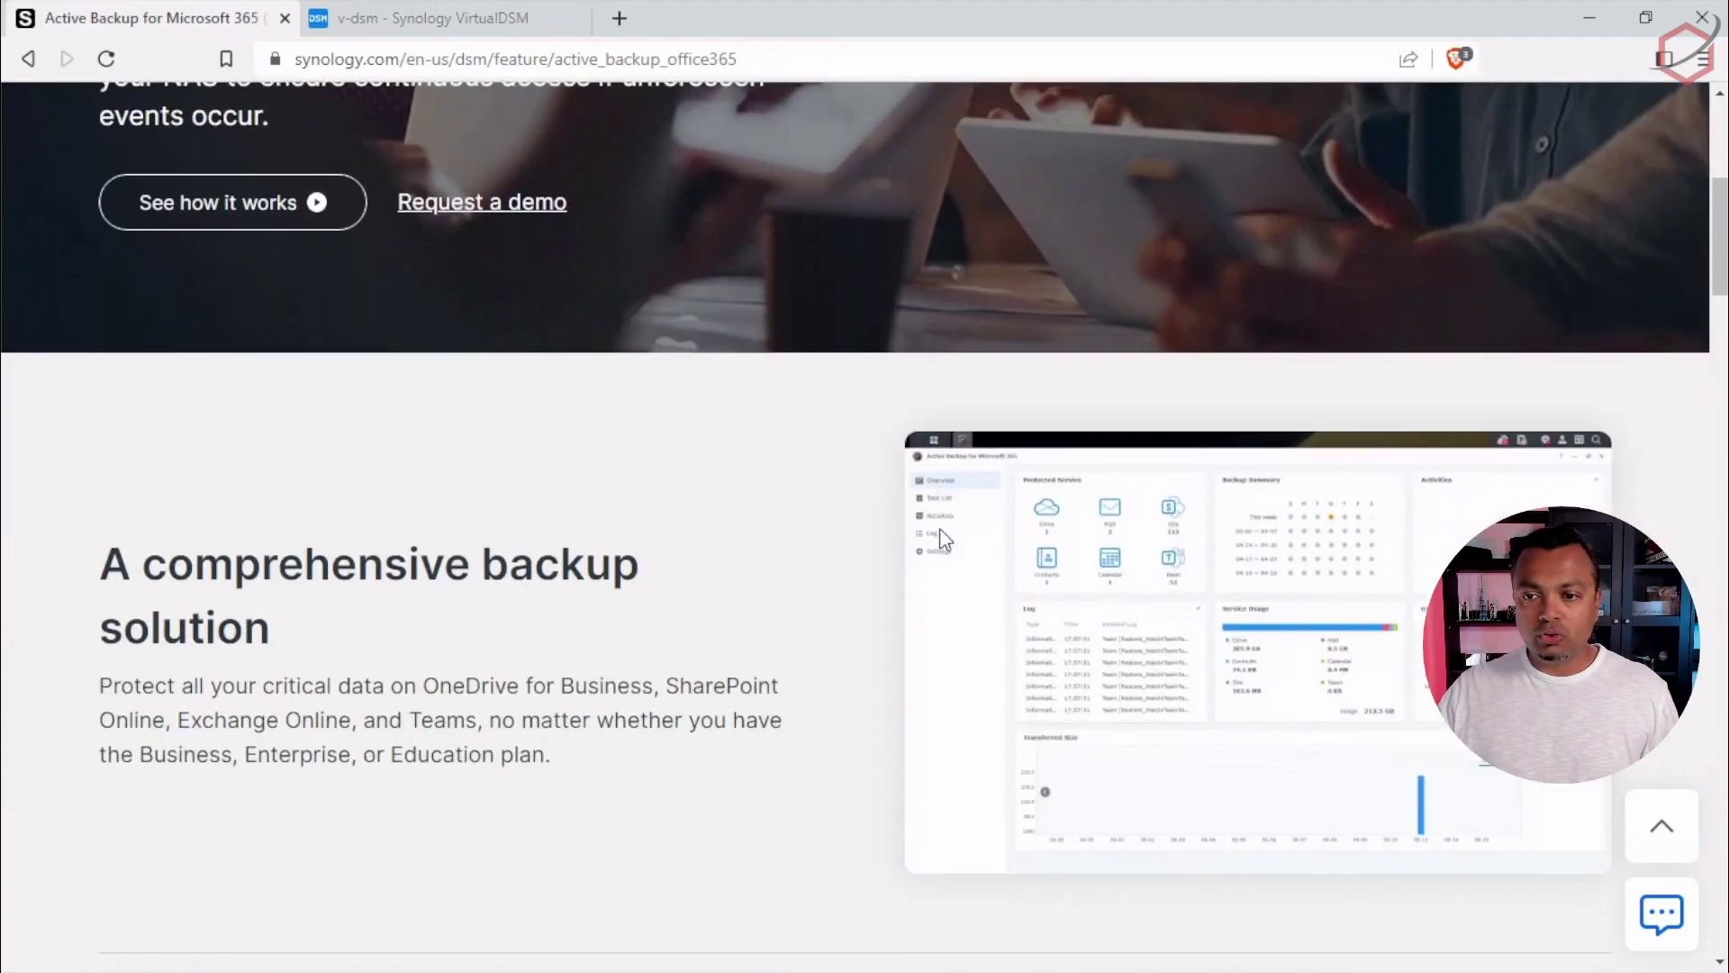
{"action": "scroll", "coordinate": [941, 538], "scroll_direction": "down", "scroll_amount": 4}
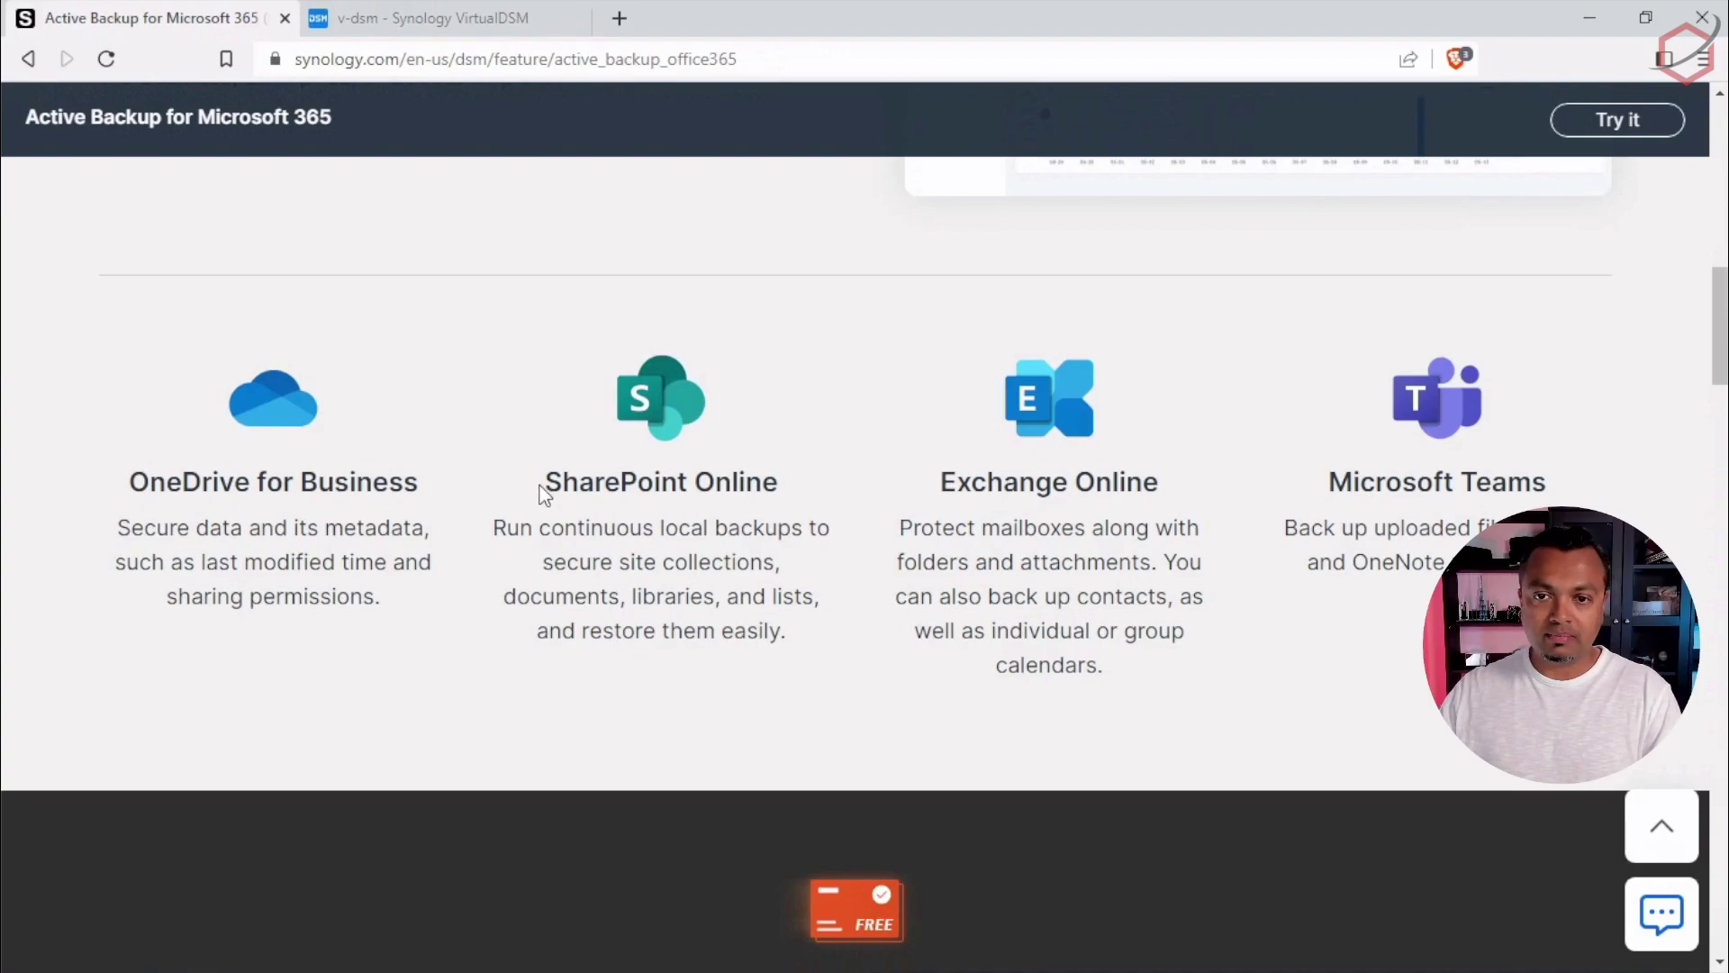
{"action": "scroll", "coordinate": [545, 491], "scroll_direction": "down", "scroll_amount": 6}
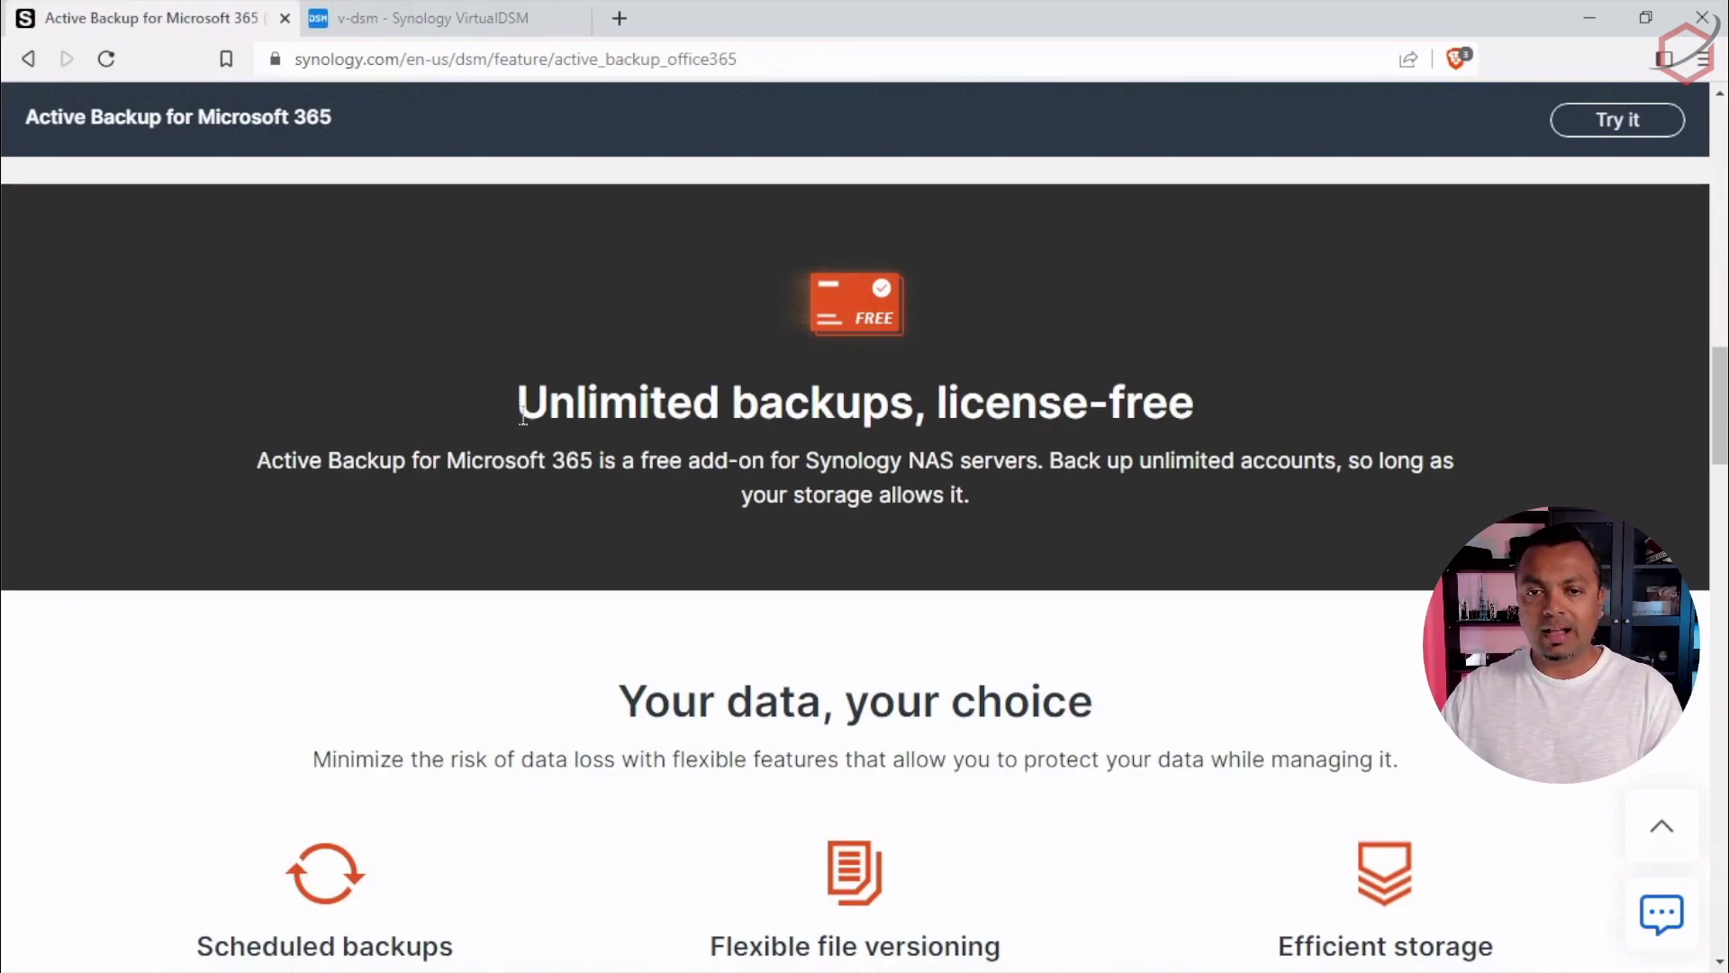
{"action": "scroll", "coordinate": [523, 414], "scroll_direction": "down", "scroll_amount": 4}
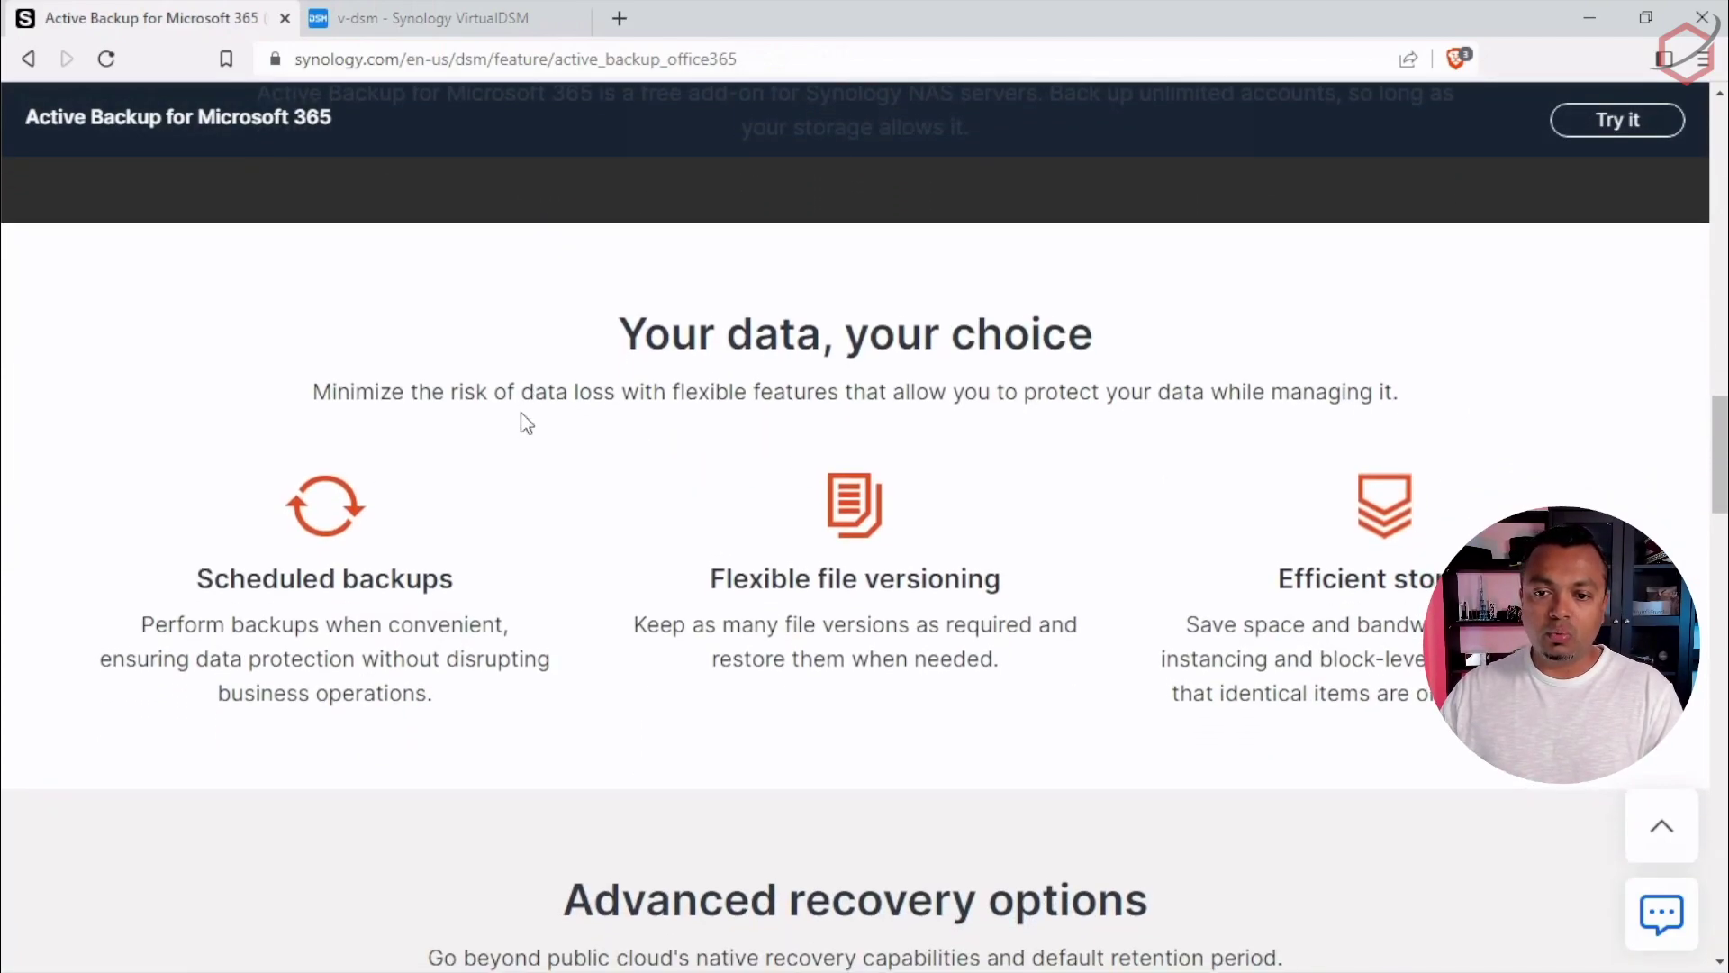
{"action": "scroll", "coordinate": [526, 421], "scroll_direction": "down", "scroll_amount": 1}
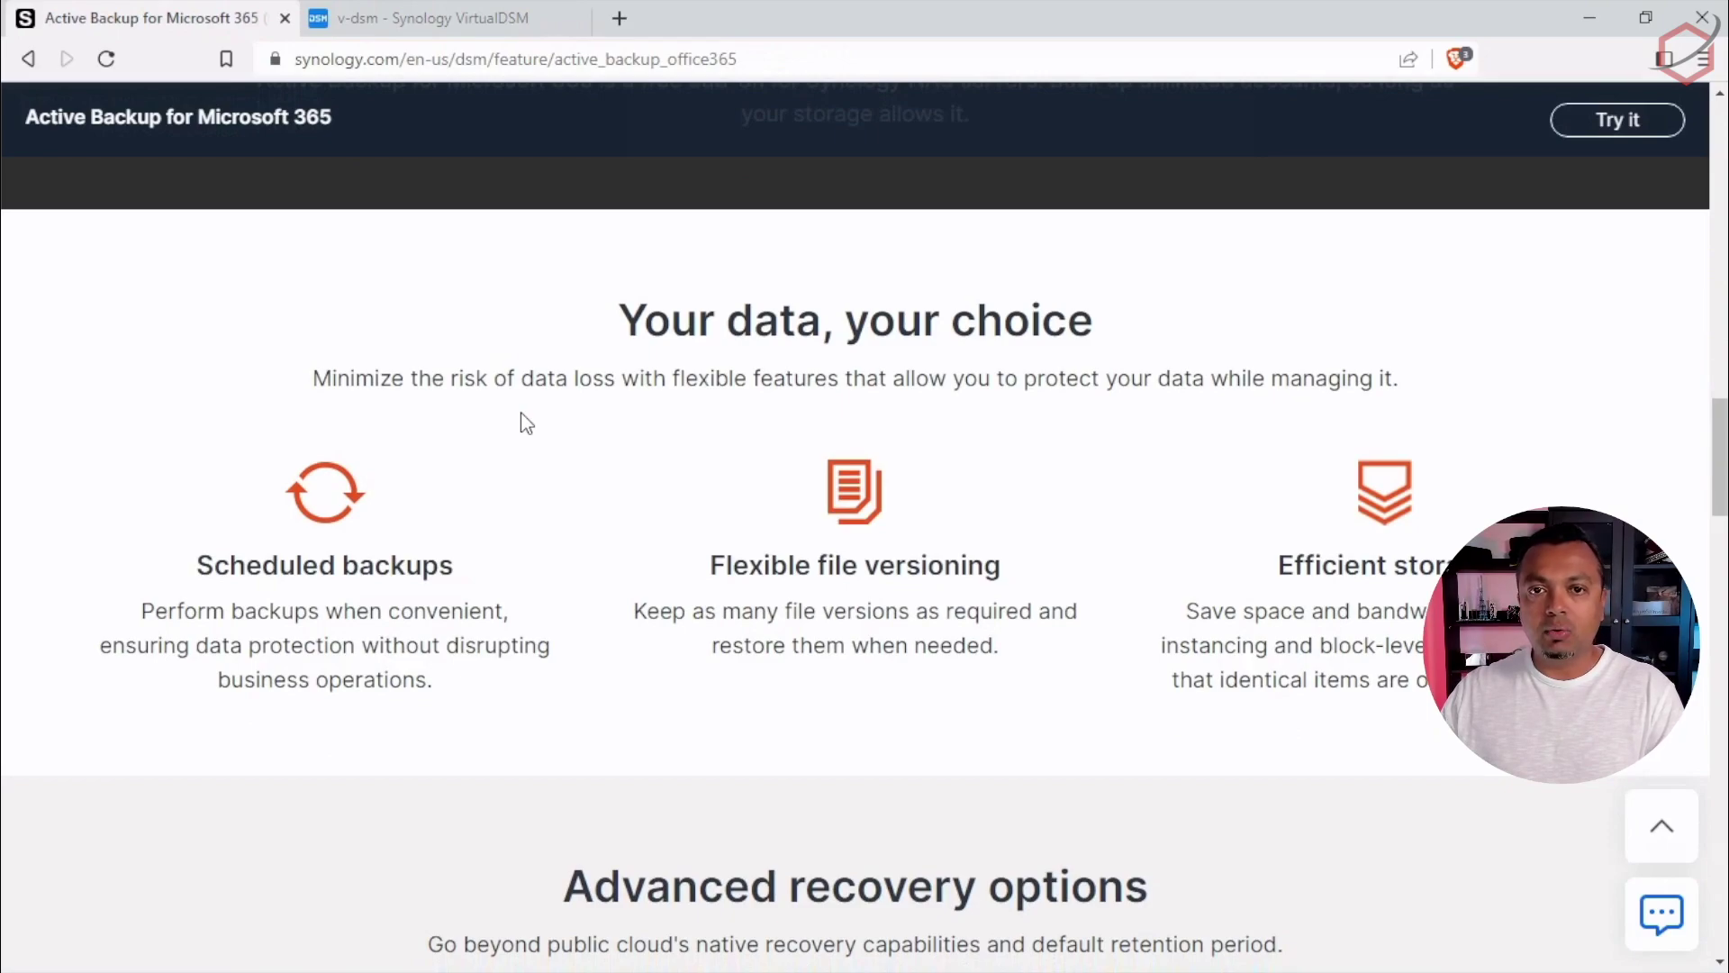
{"action": "scroll", "coordinate": [526, 421], "scroll_direction": "down", "scroll_amount": 4}
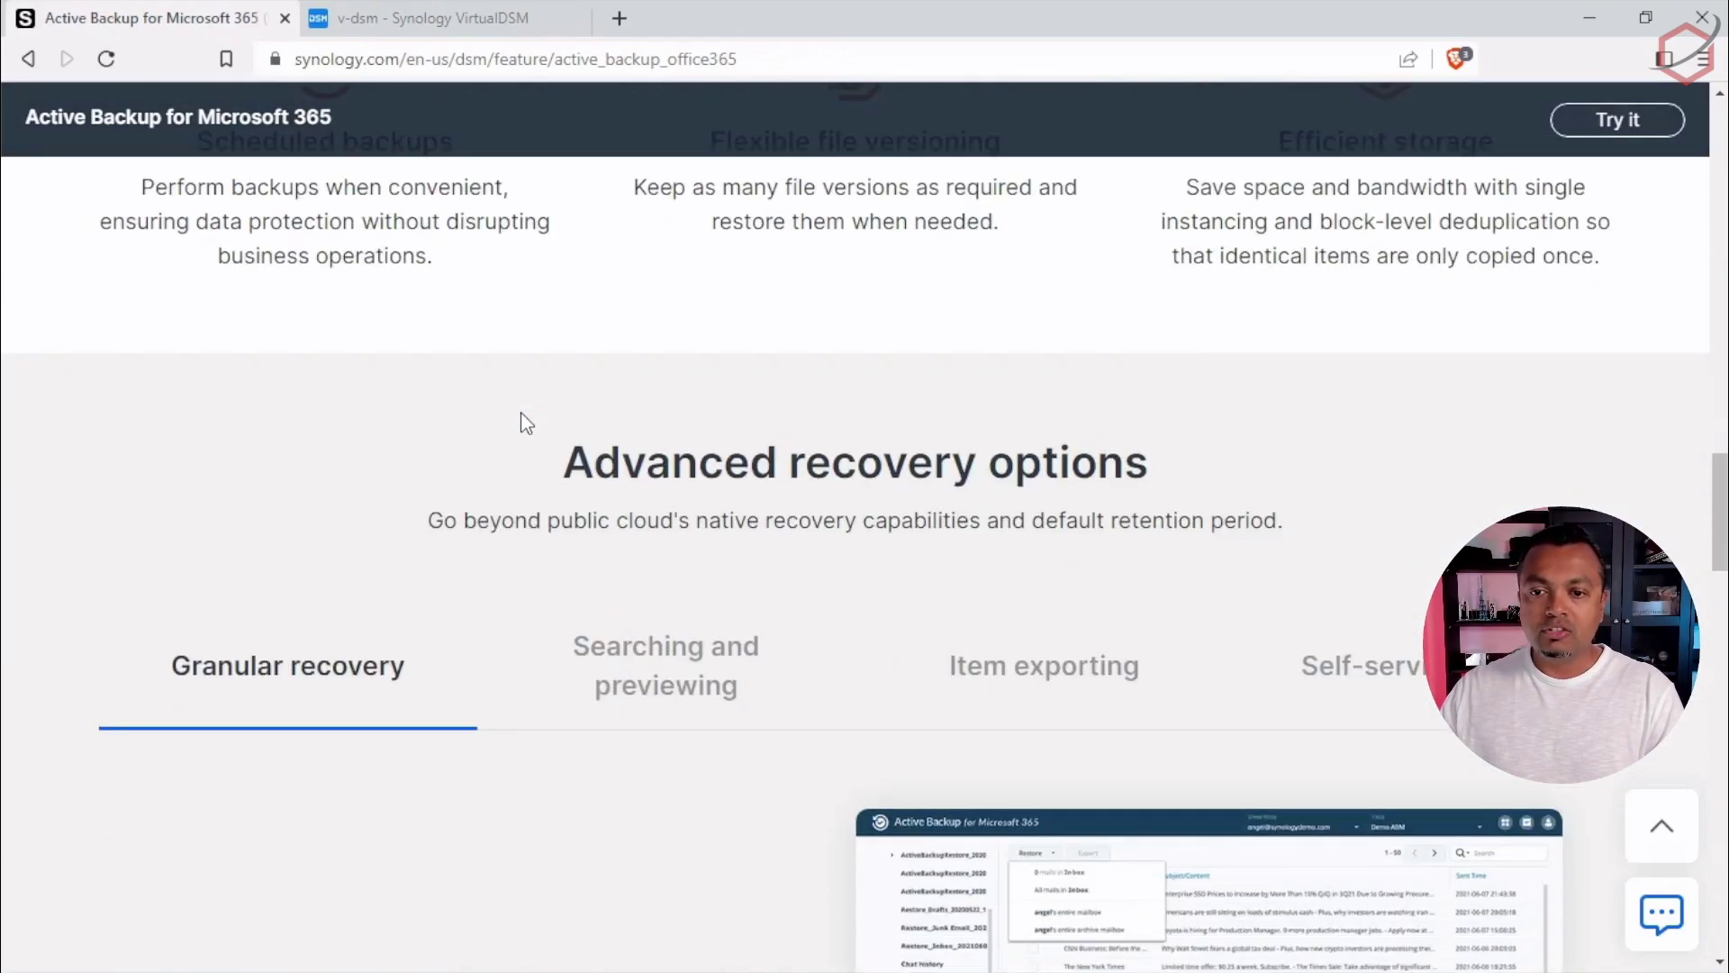
{"action": "scroll", "coordinate": [526, 421], "scroll_direction": "down", "scroll_amount": 2}
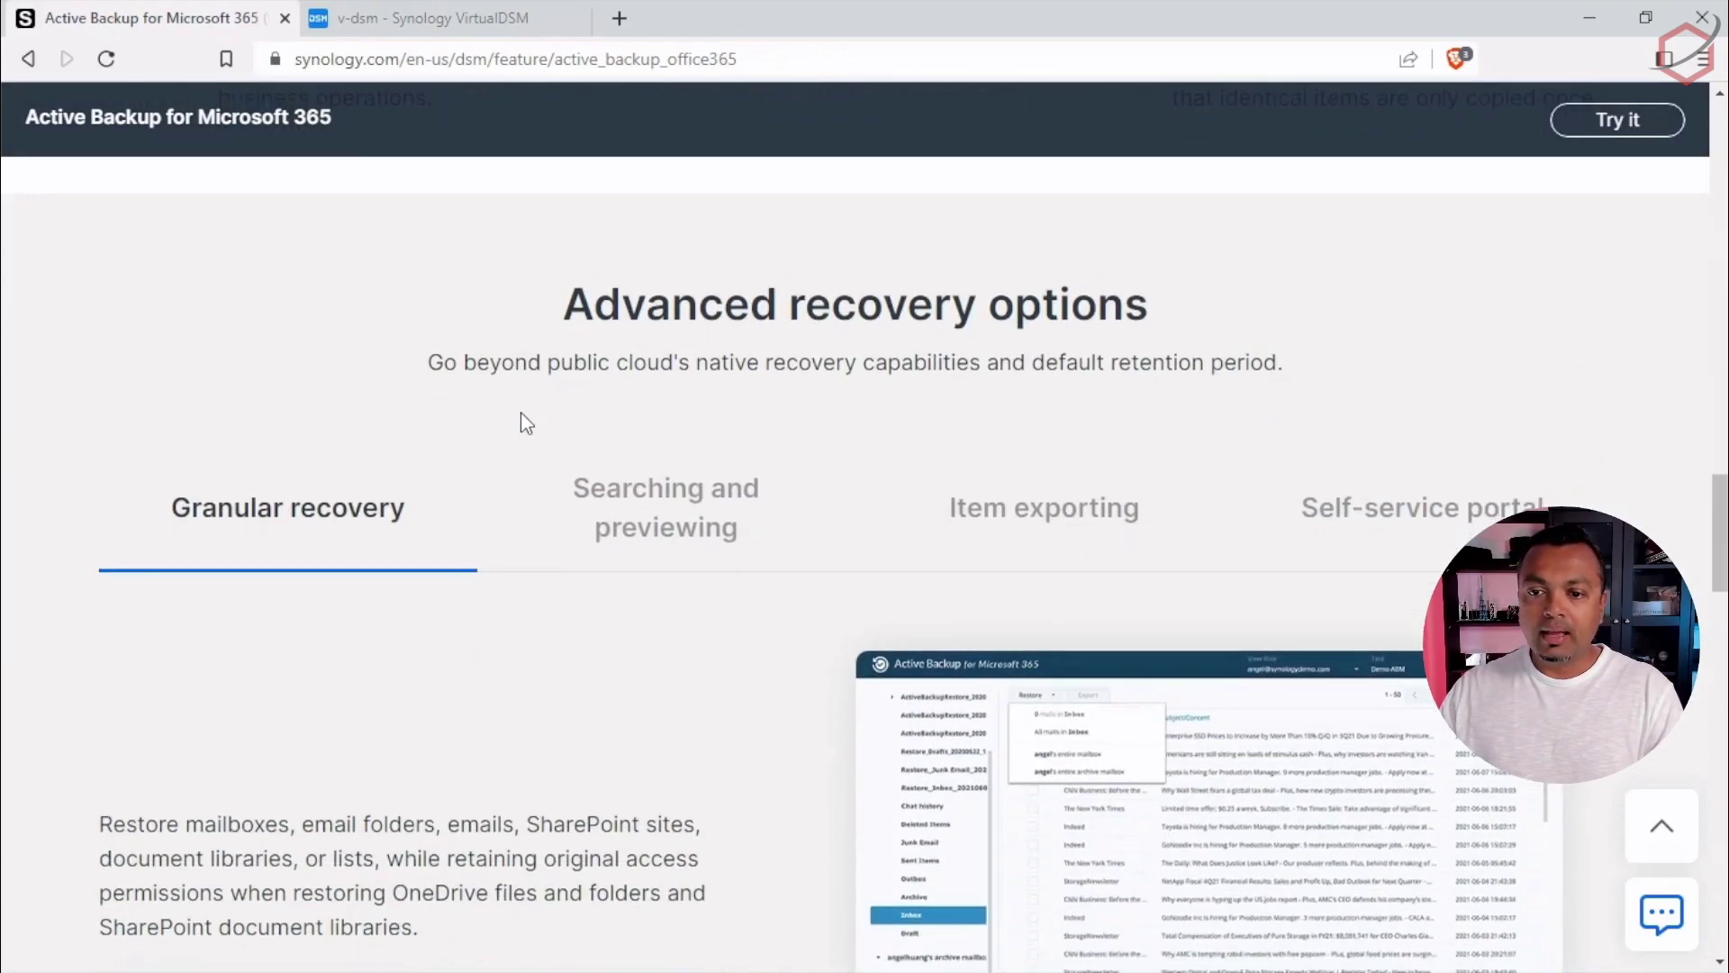
{"action": "scroll", "coordinate": [520, 412], "scroll_direction": "down", "scroll_amount": 12}
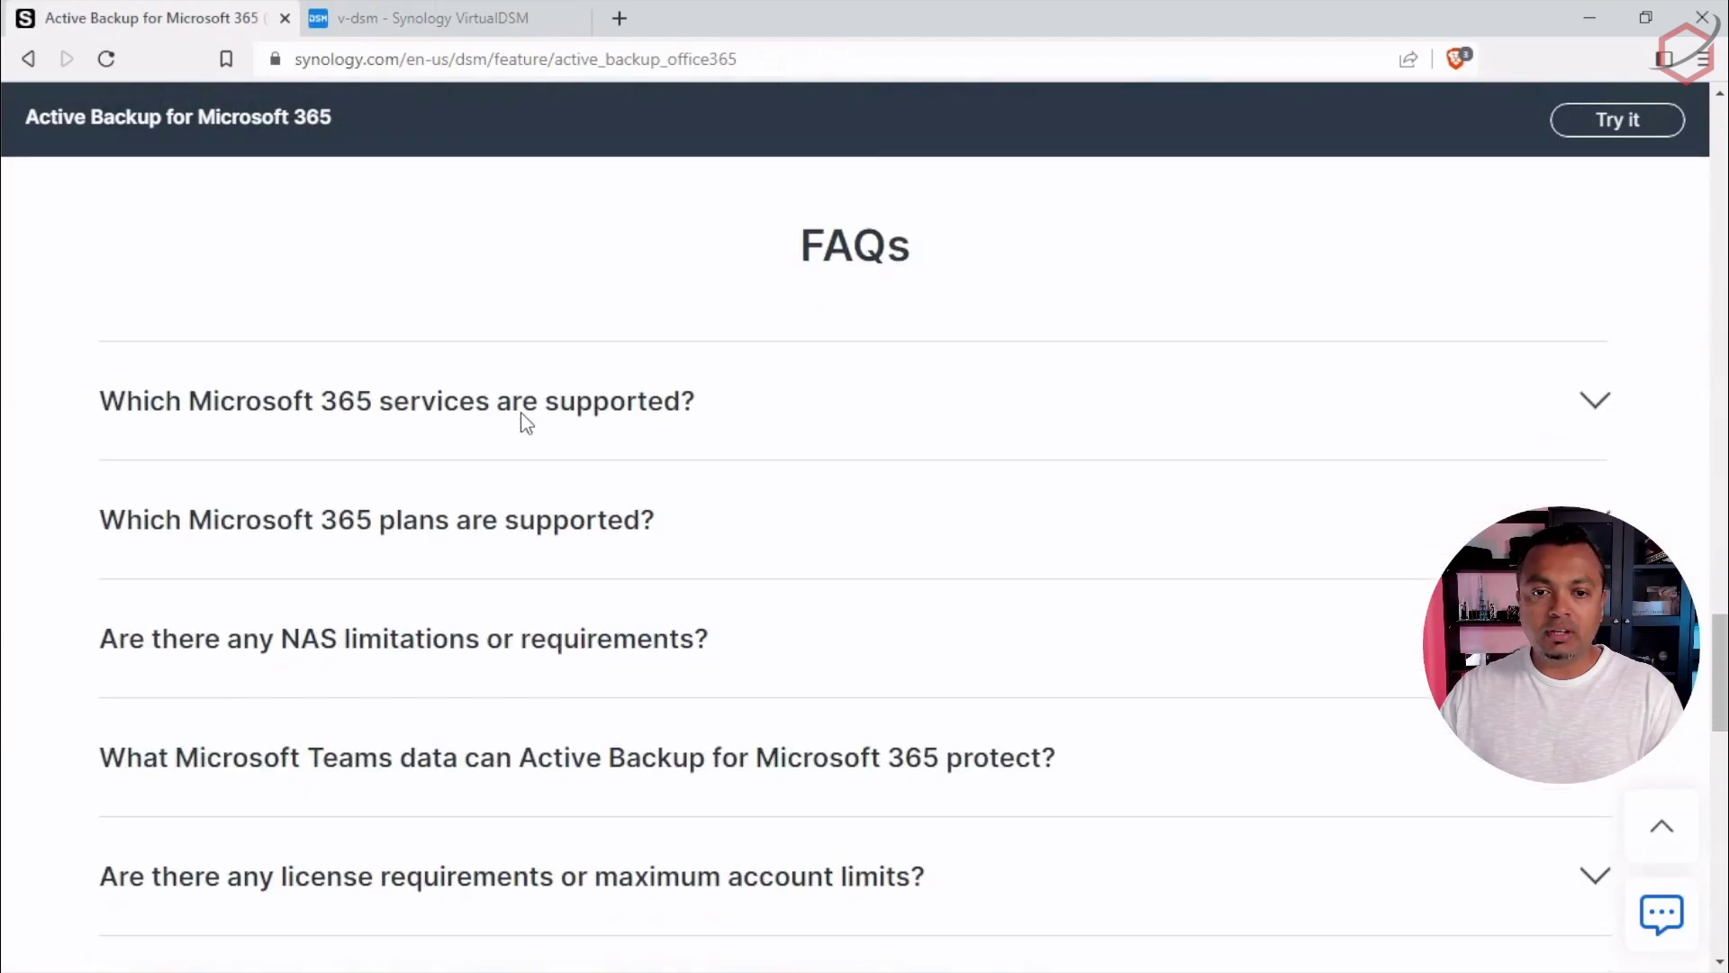
{"action": "scroll", "coordinate": [527, 422], "scroll_direction": "down", "scroll_amount": 1}
- Expand the FAQ answers on NAS limitations and on license requirements and limits
{"action": "left_click", "coordinate": [763, 567]}
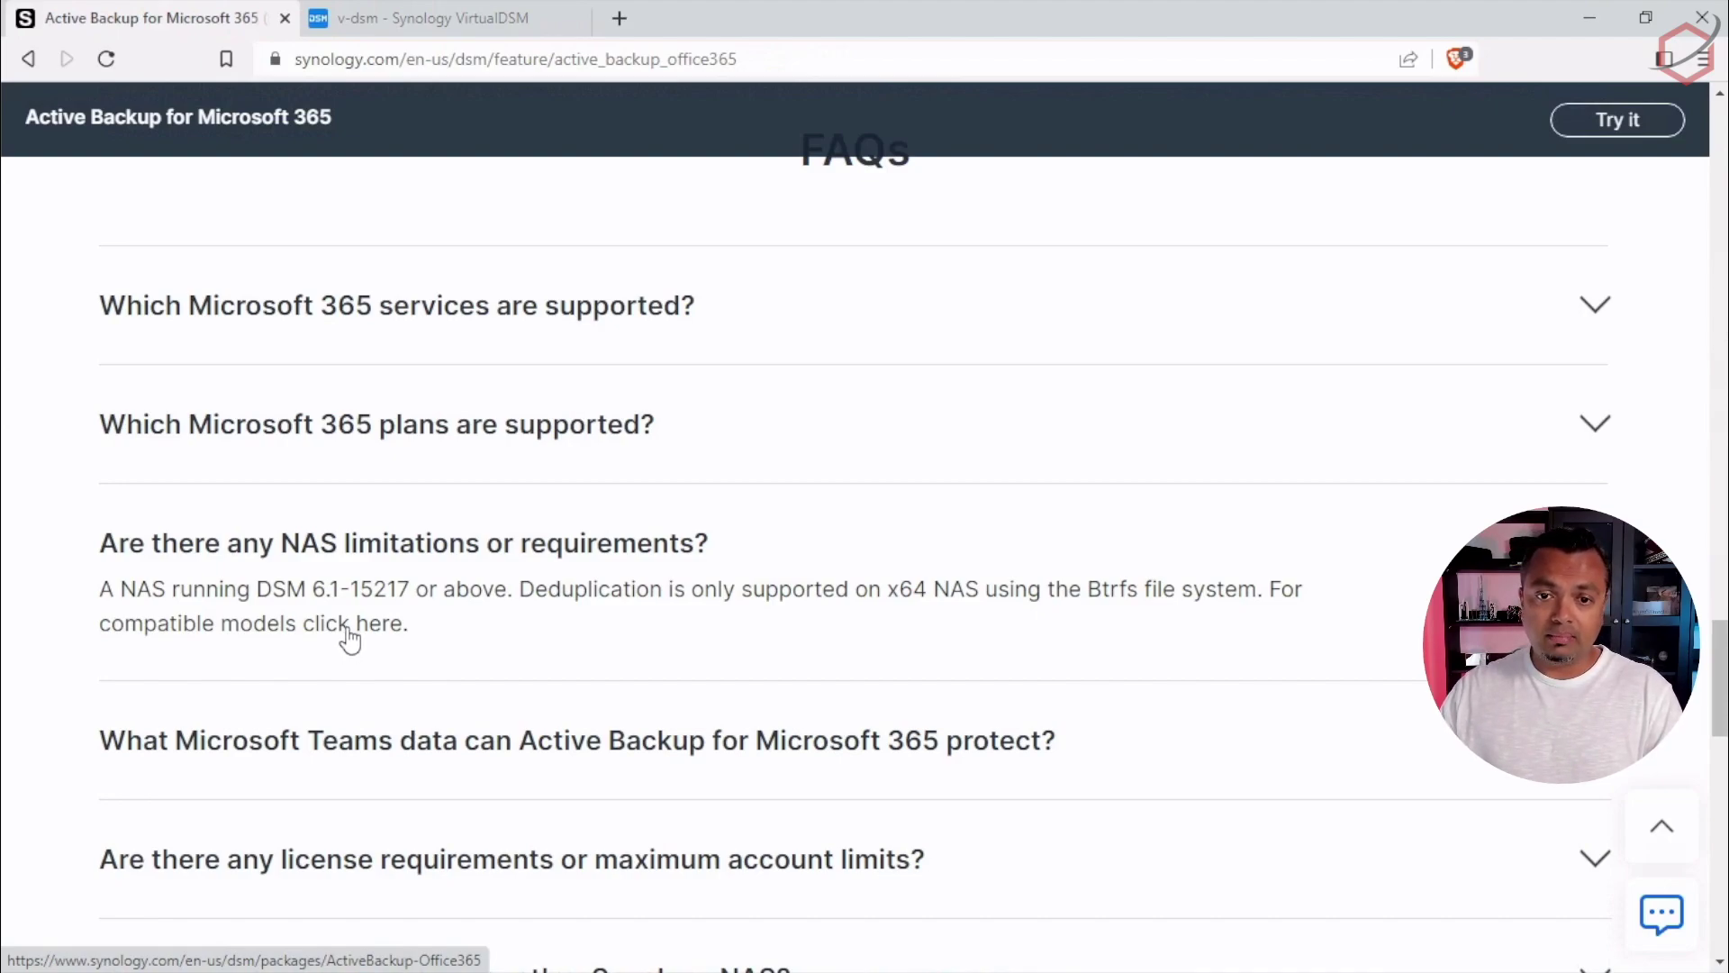
{"action": "scroll", "coordinate": [540, 622], "scroll_direction": "down", "scroll_amount": 2}
{"action": "left_click", "coordinate": [549, 640]}
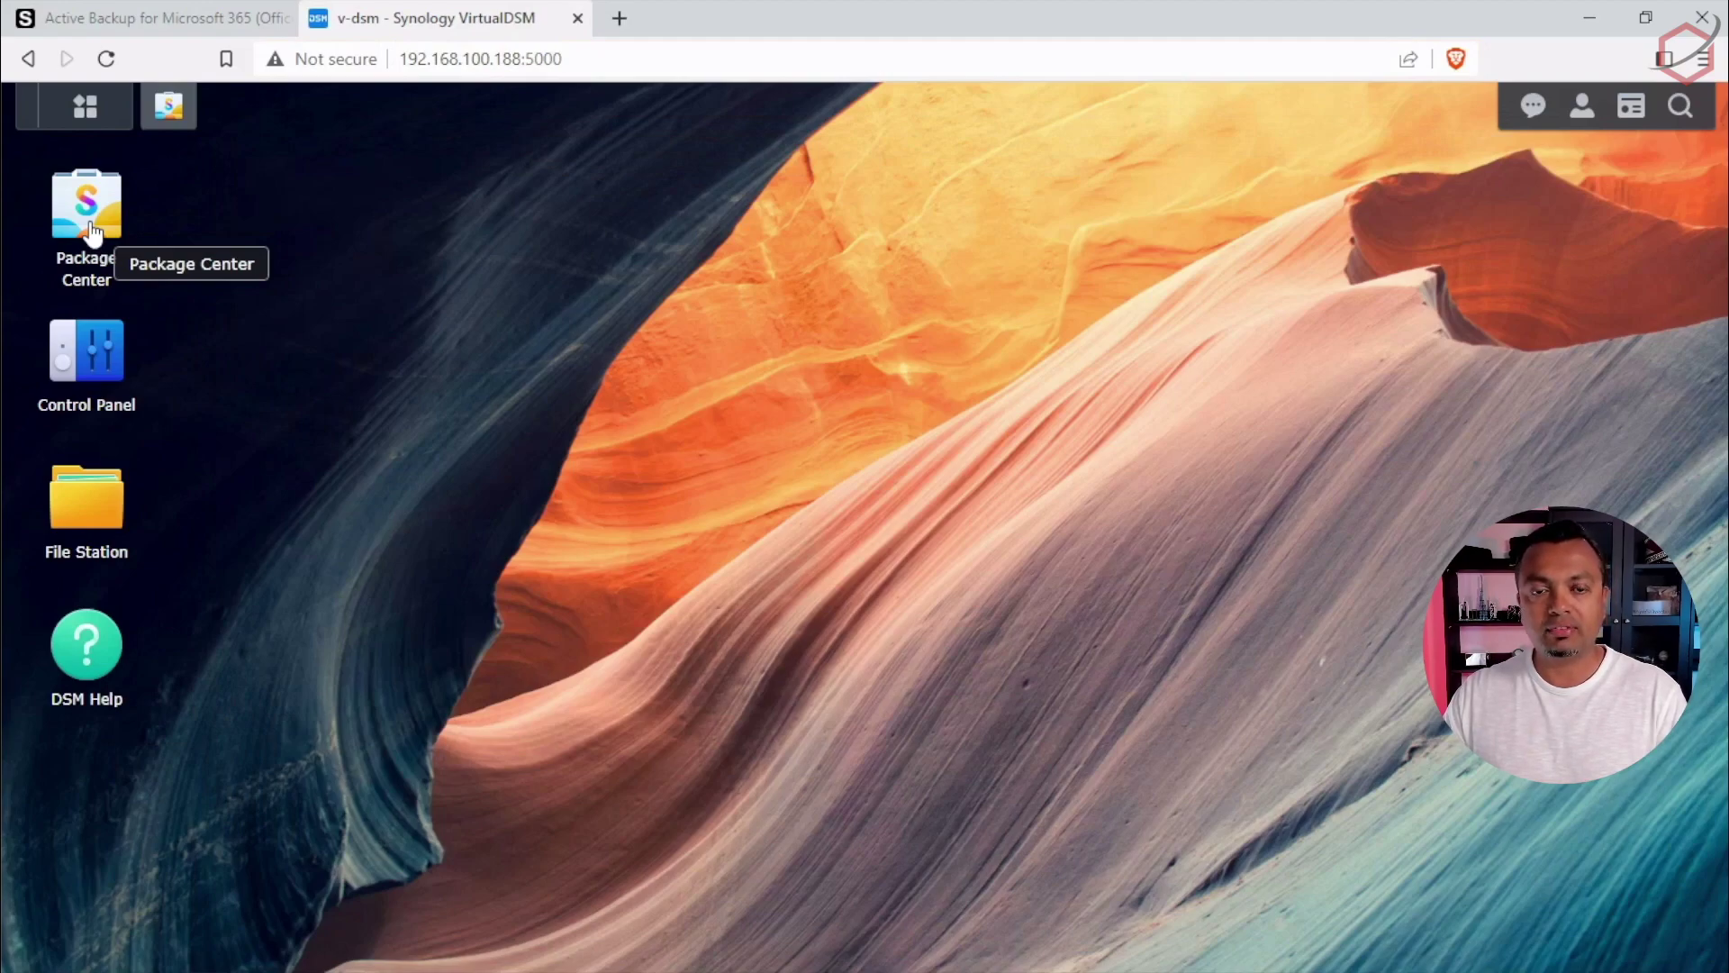
- Open Package Center and filter the list to installed packages only
{"action": "left_click", "coordinate": [93, 232]}
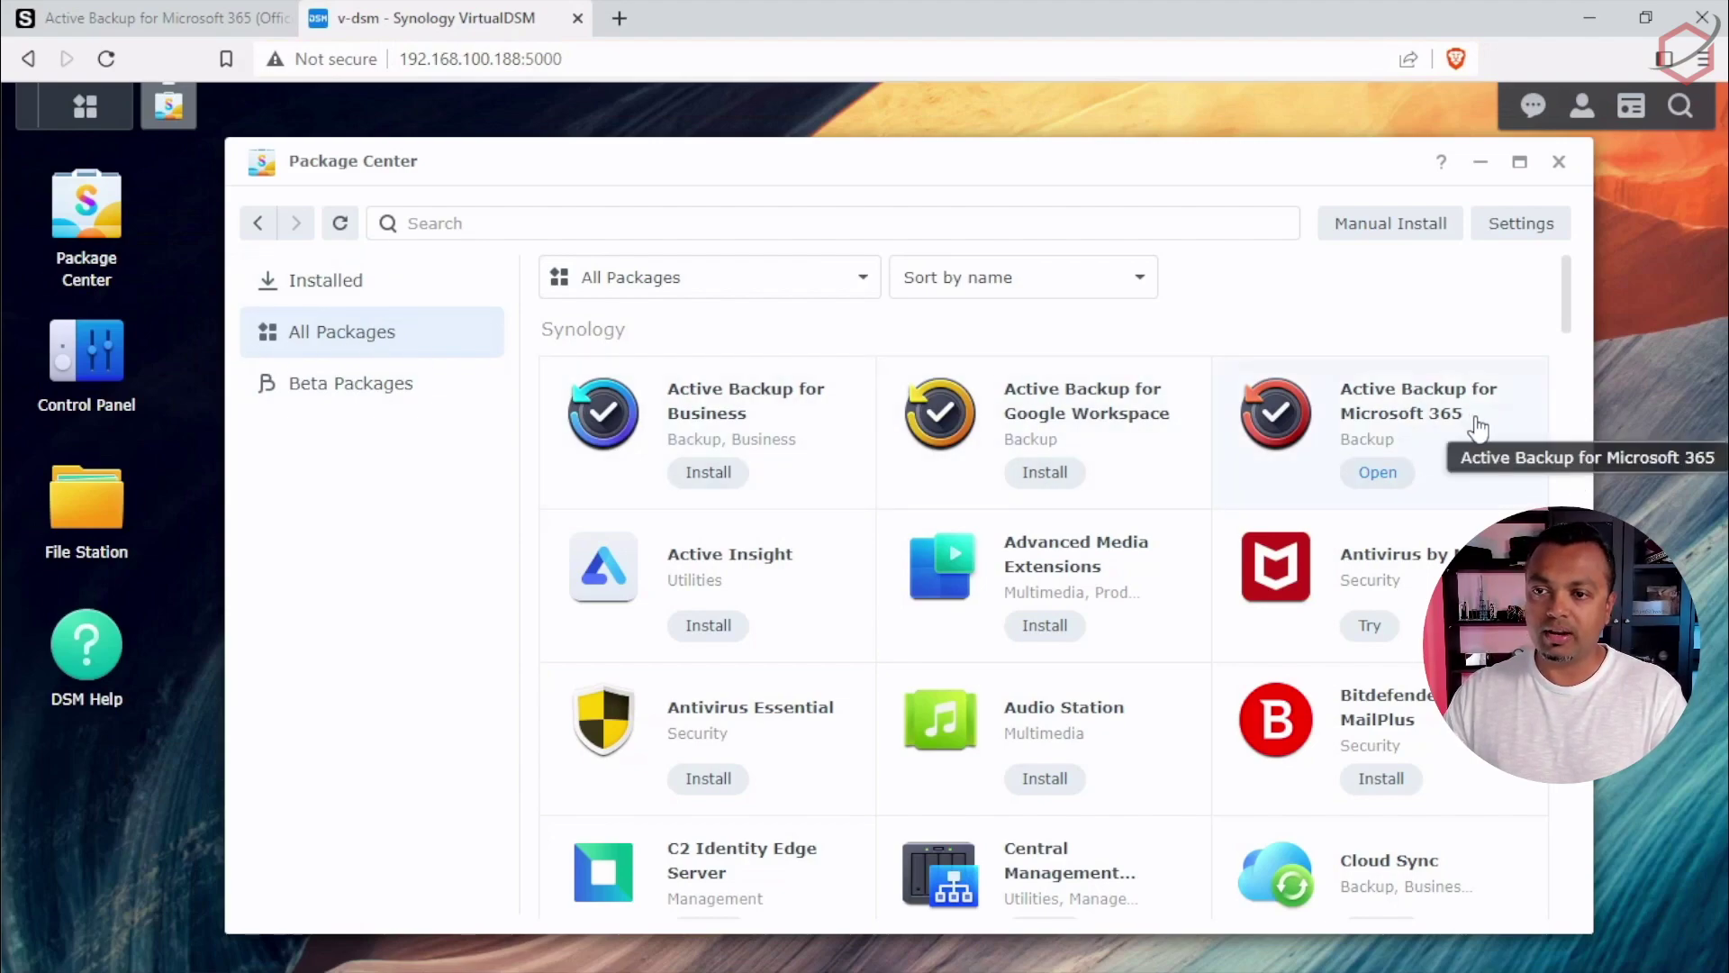
{"action": "left_click", "coordinate": [343, 296]}
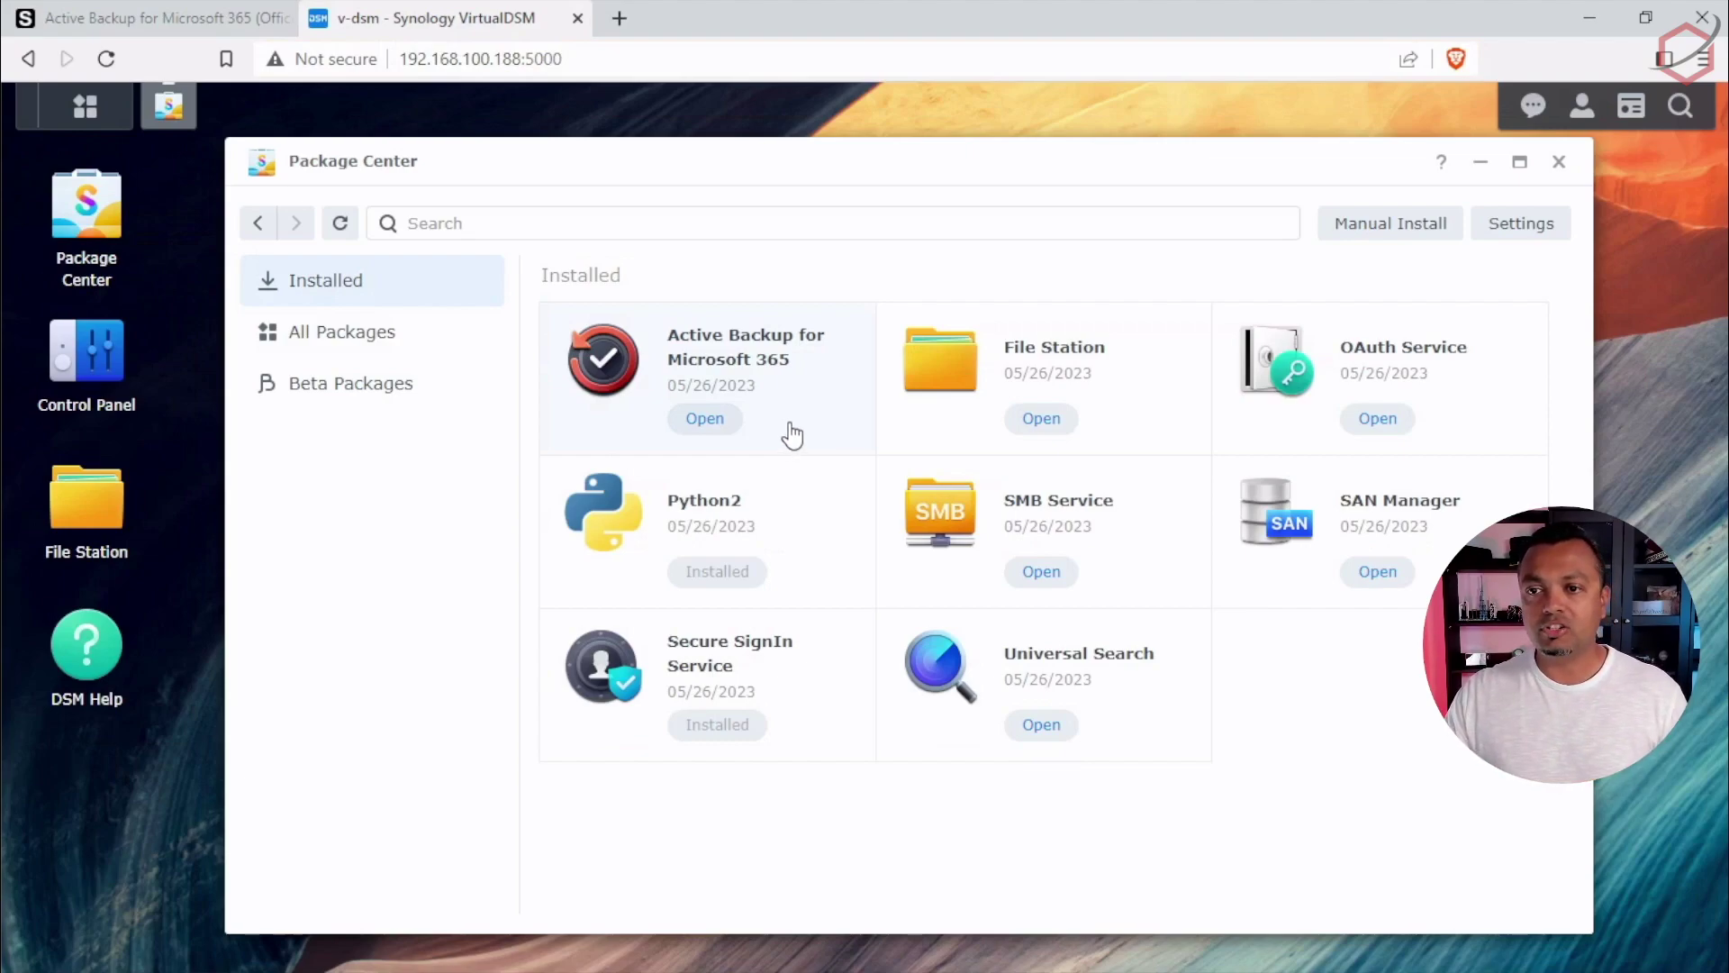
- Launch Active Backup for Microsoft 365 and shift its task wizard slightly left
{"action": "left_click", "coordinate": [704, 419]}
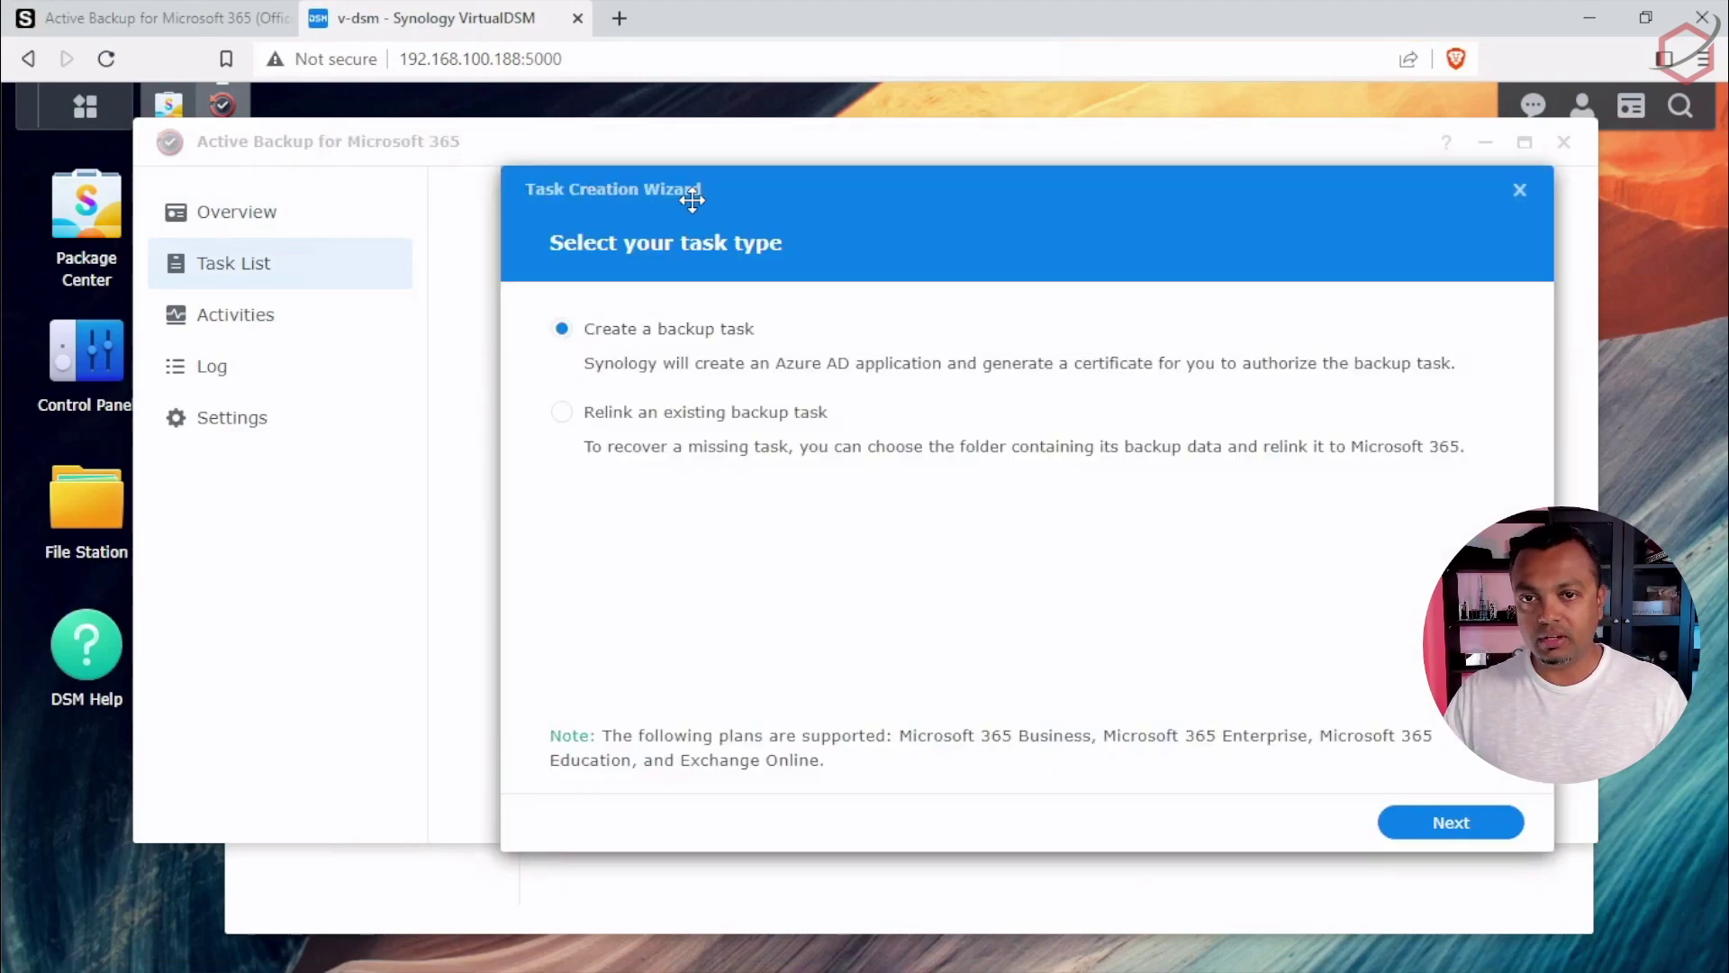
{"action": "left_click_drag", "start_coordinate": [688, 192], "coordinate": [640, 189]}
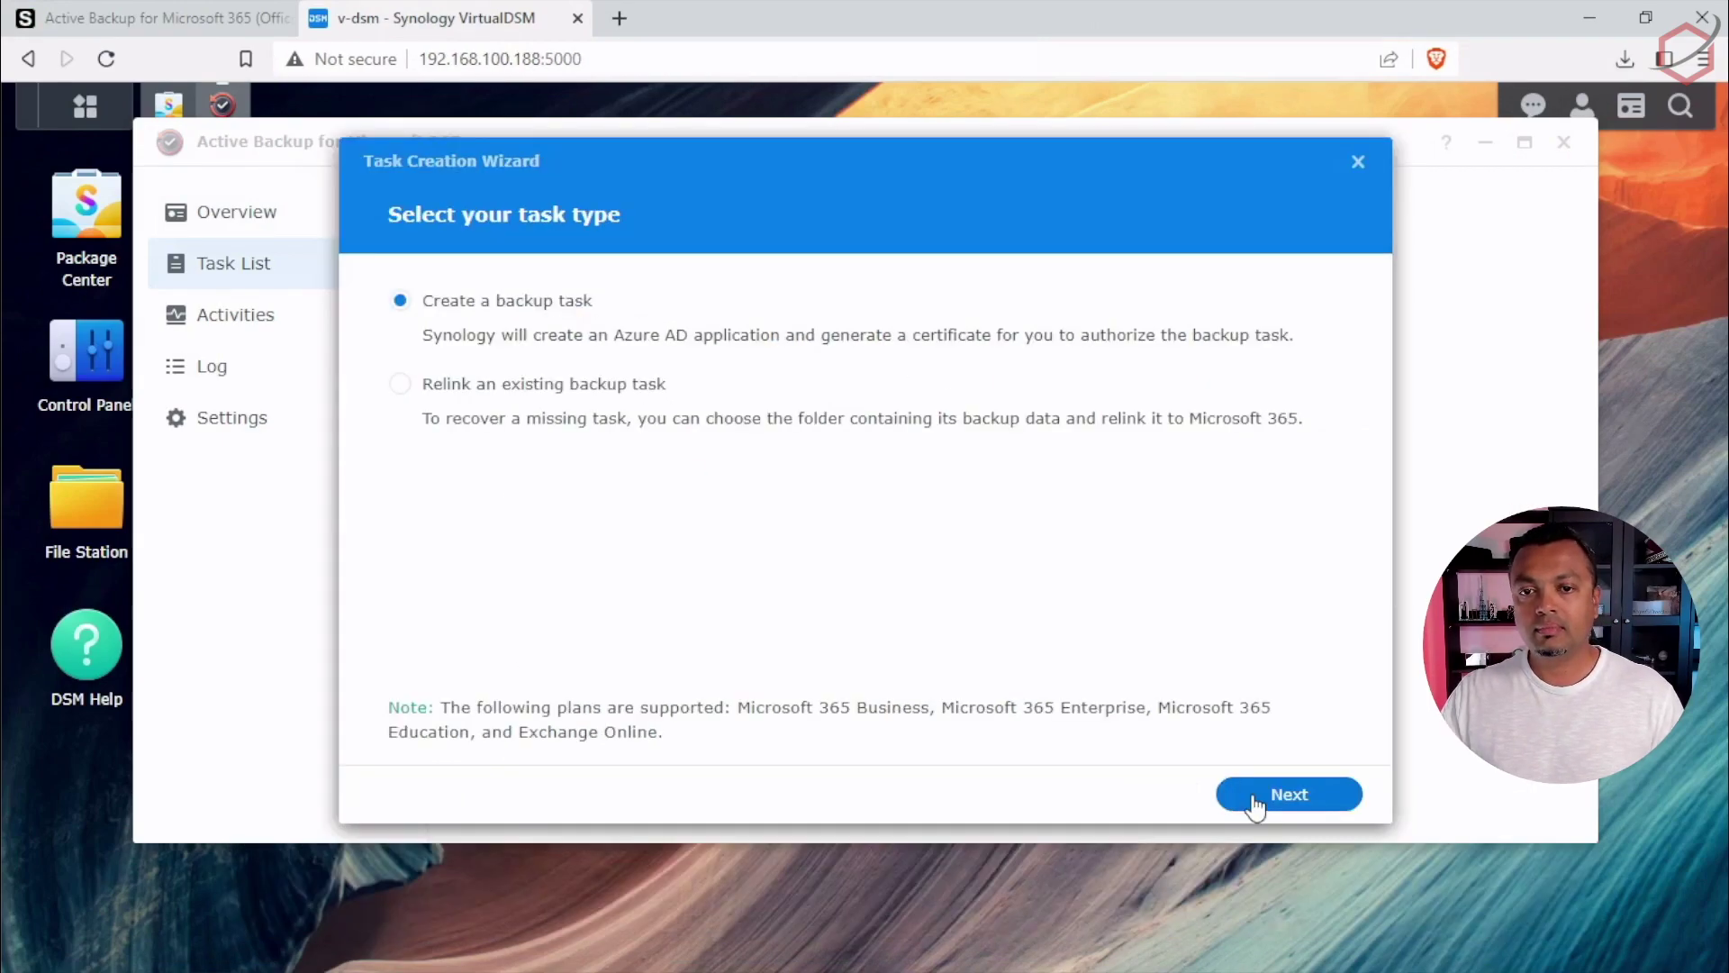
- Continue to the Microsoft 365 connection step and paste the certificate password into both fields
{"action": "left_click", "coordinate": [1255, 804]}
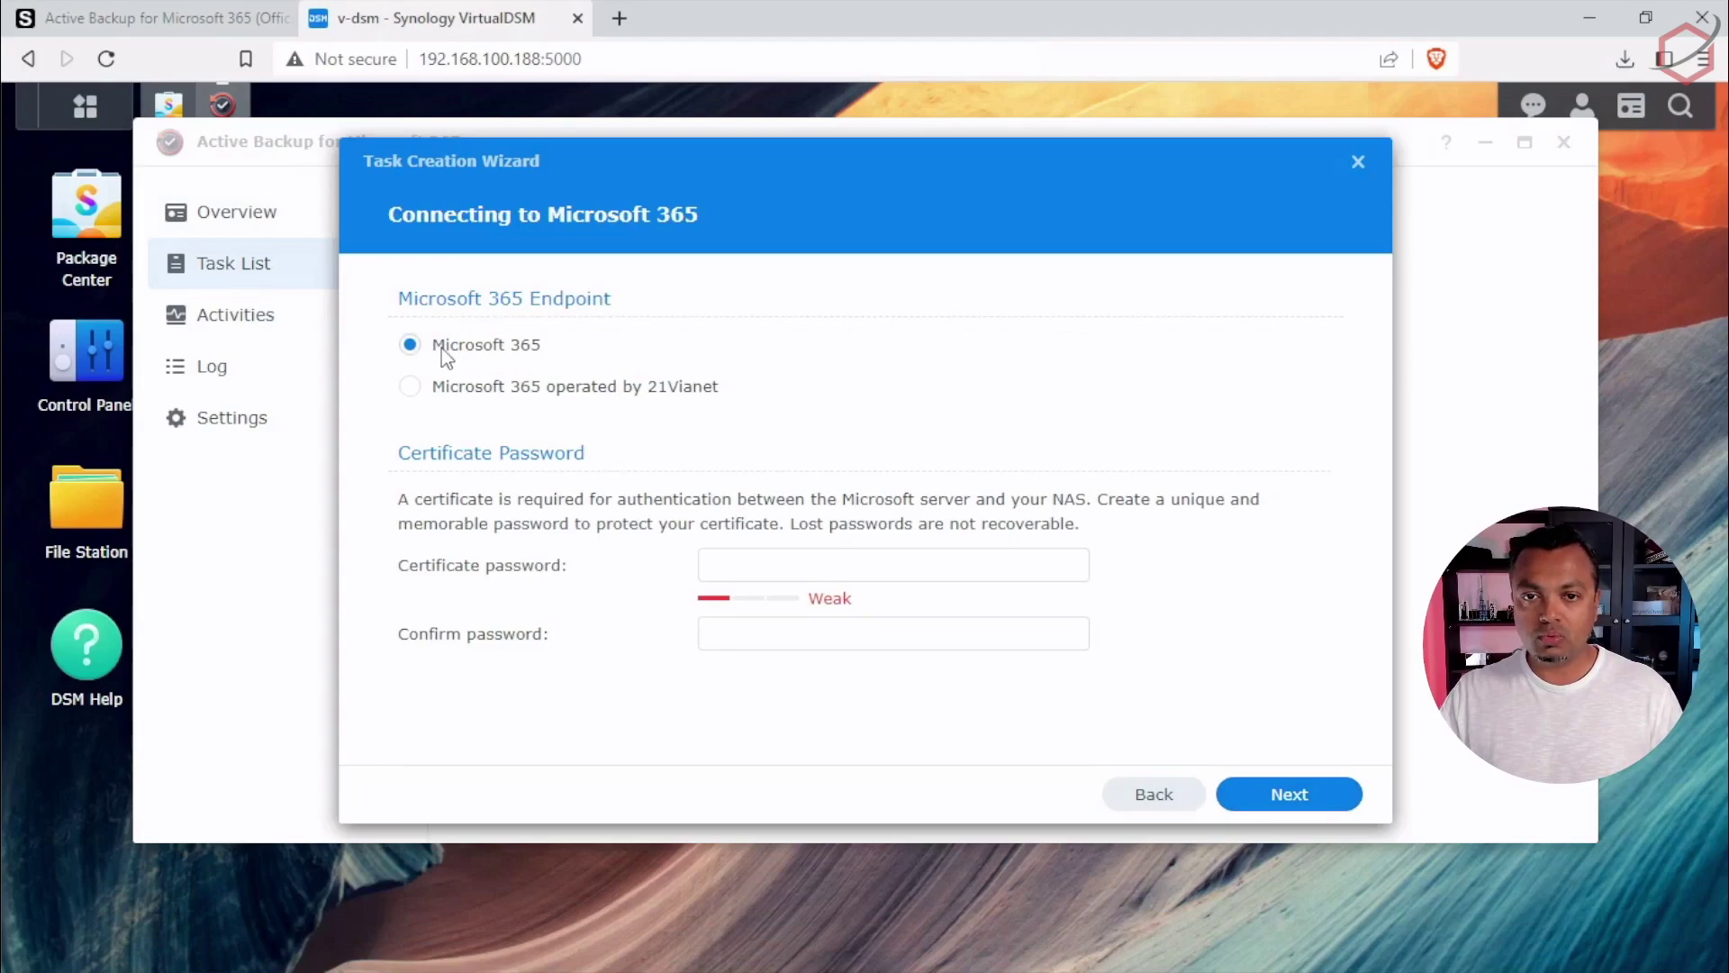
{"action": "left_click", "coordinate": [810, 563]}
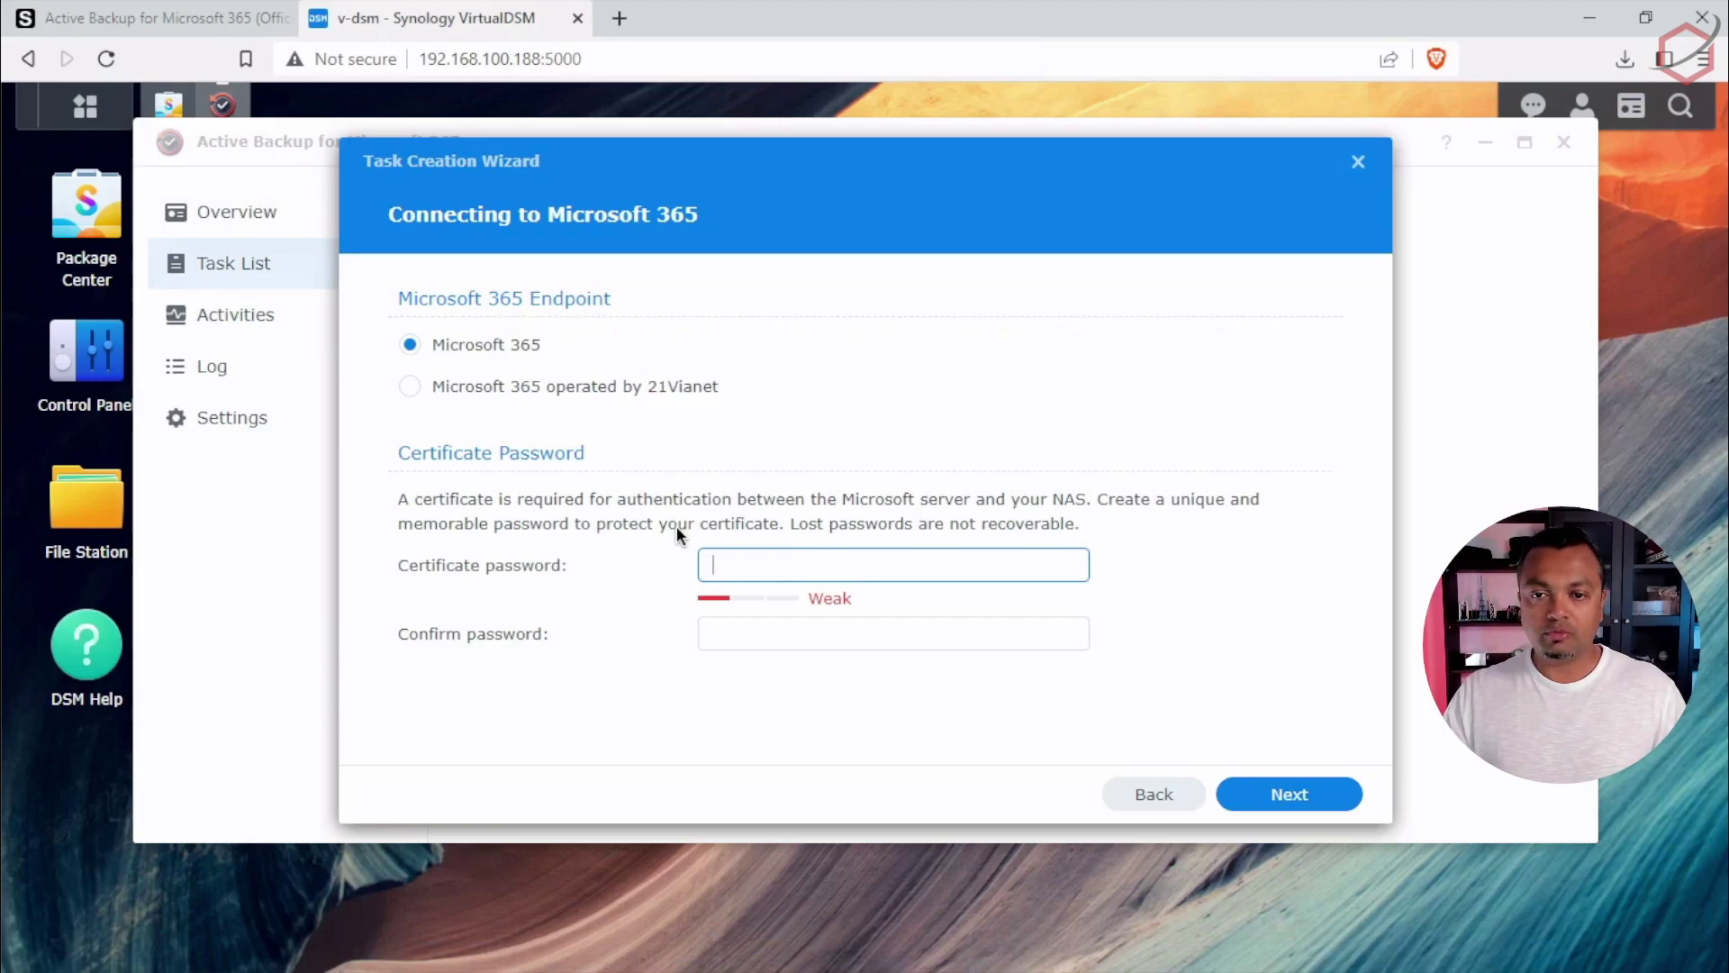
{"action": "key", "text": "ctrl+v"}
{"action": "key", "text": "Tab"}
{"action": "key", "text": "ctrl+v"}
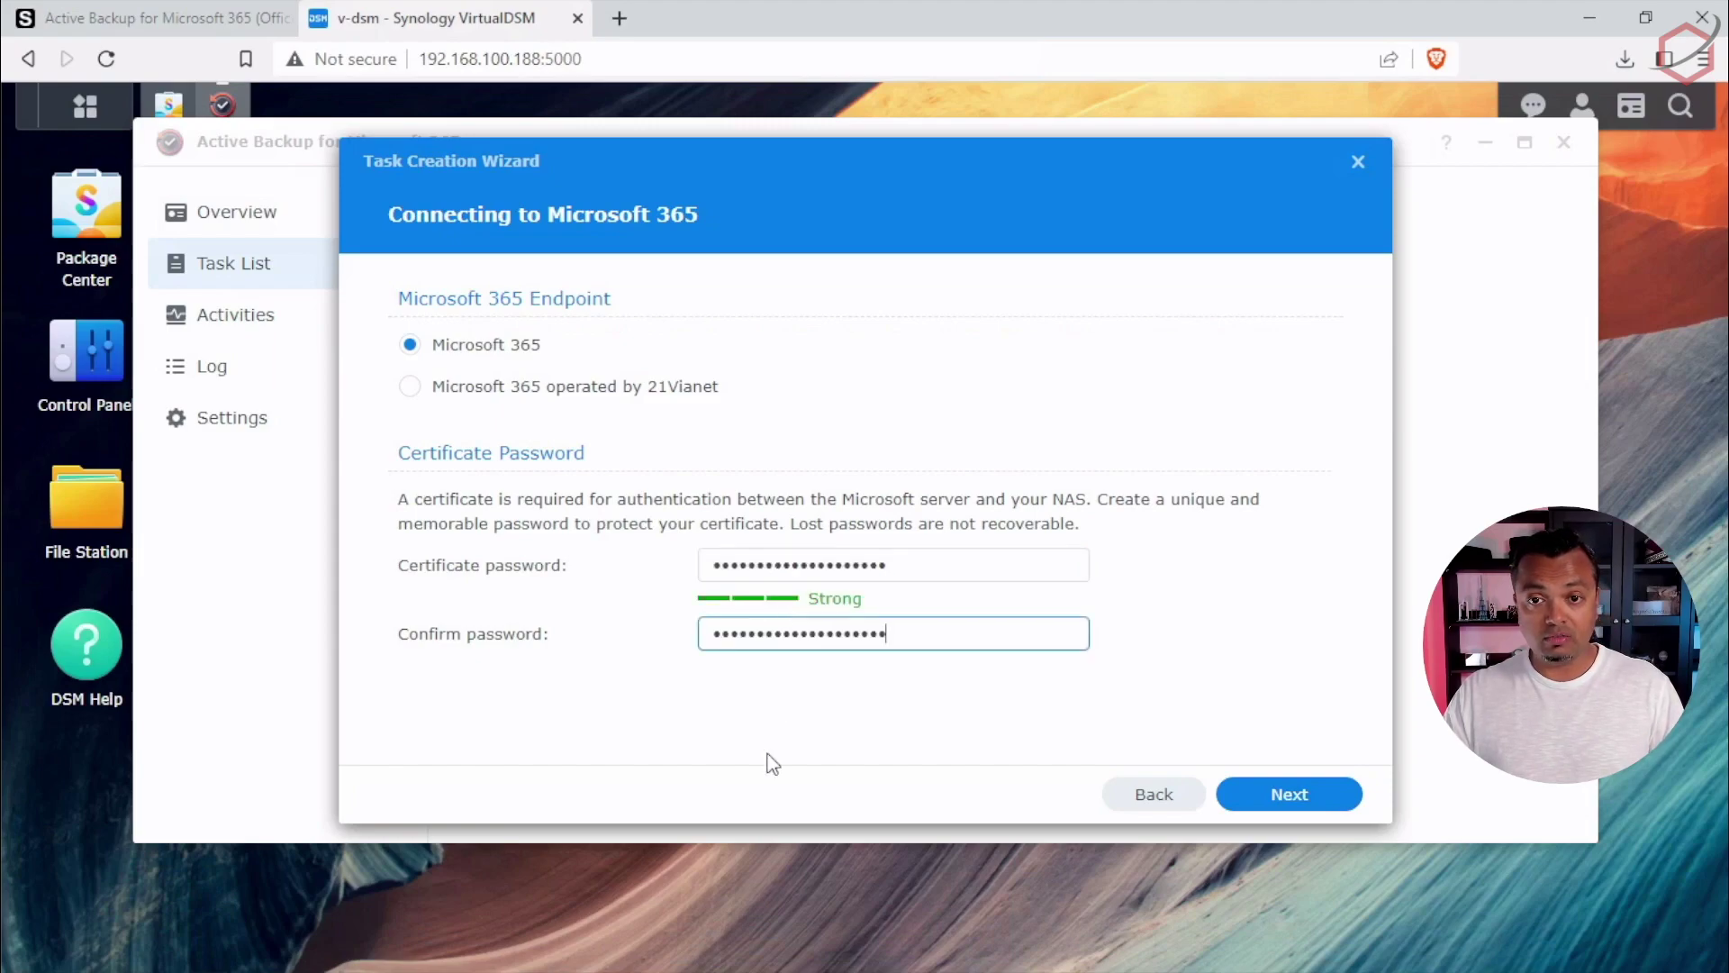
{"action": "left_click", "coordinate": [574, 473]}
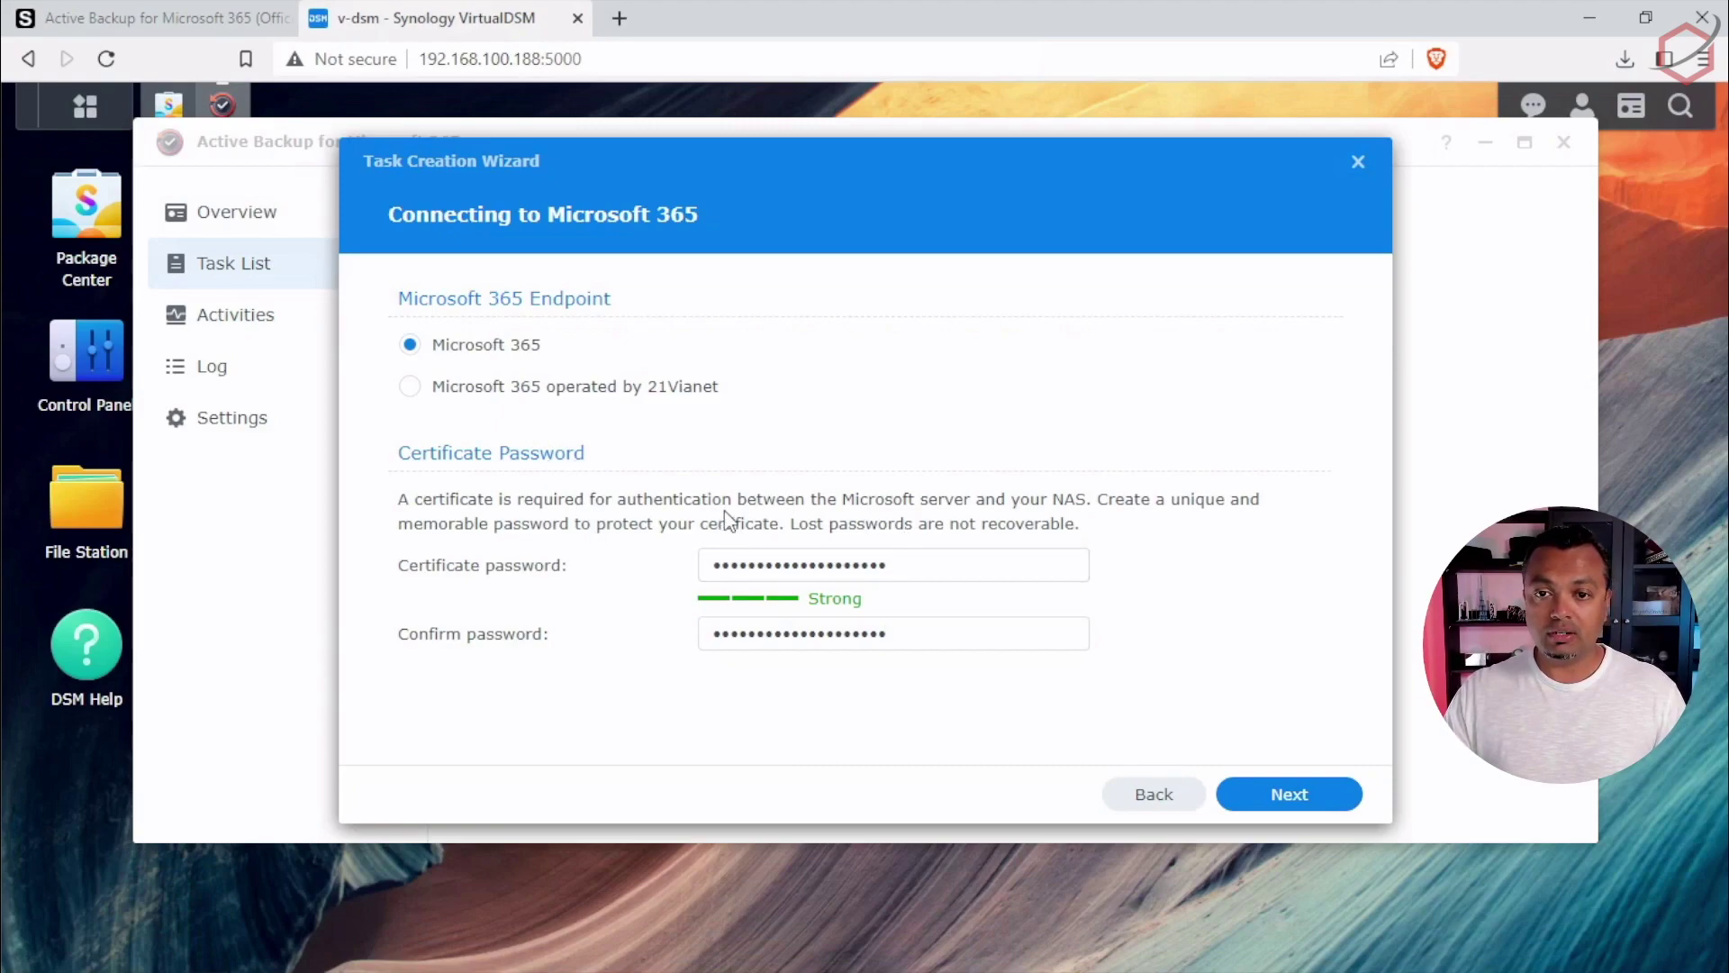
- Sign in to Microsoft 365 with the administrator account and accept Active Backup's requested permissions
{"action": "left_click", "coordinate": [1288, 796]}
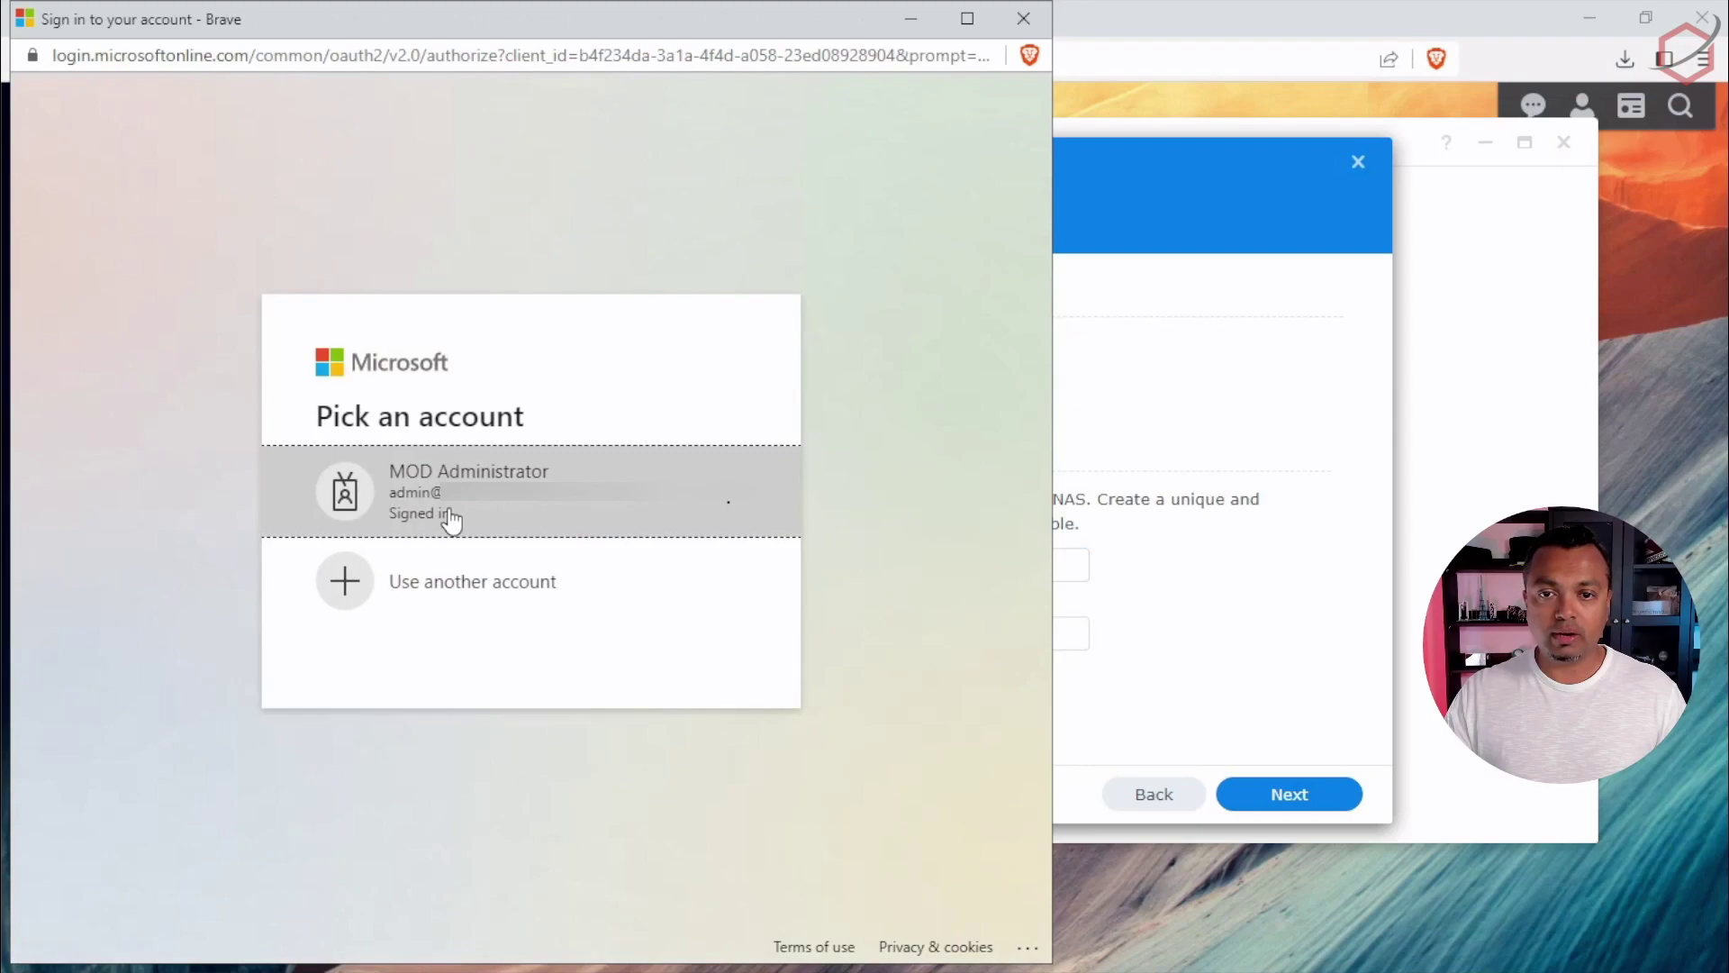
{"action": "left_click", "coordinate": [452, 517]}
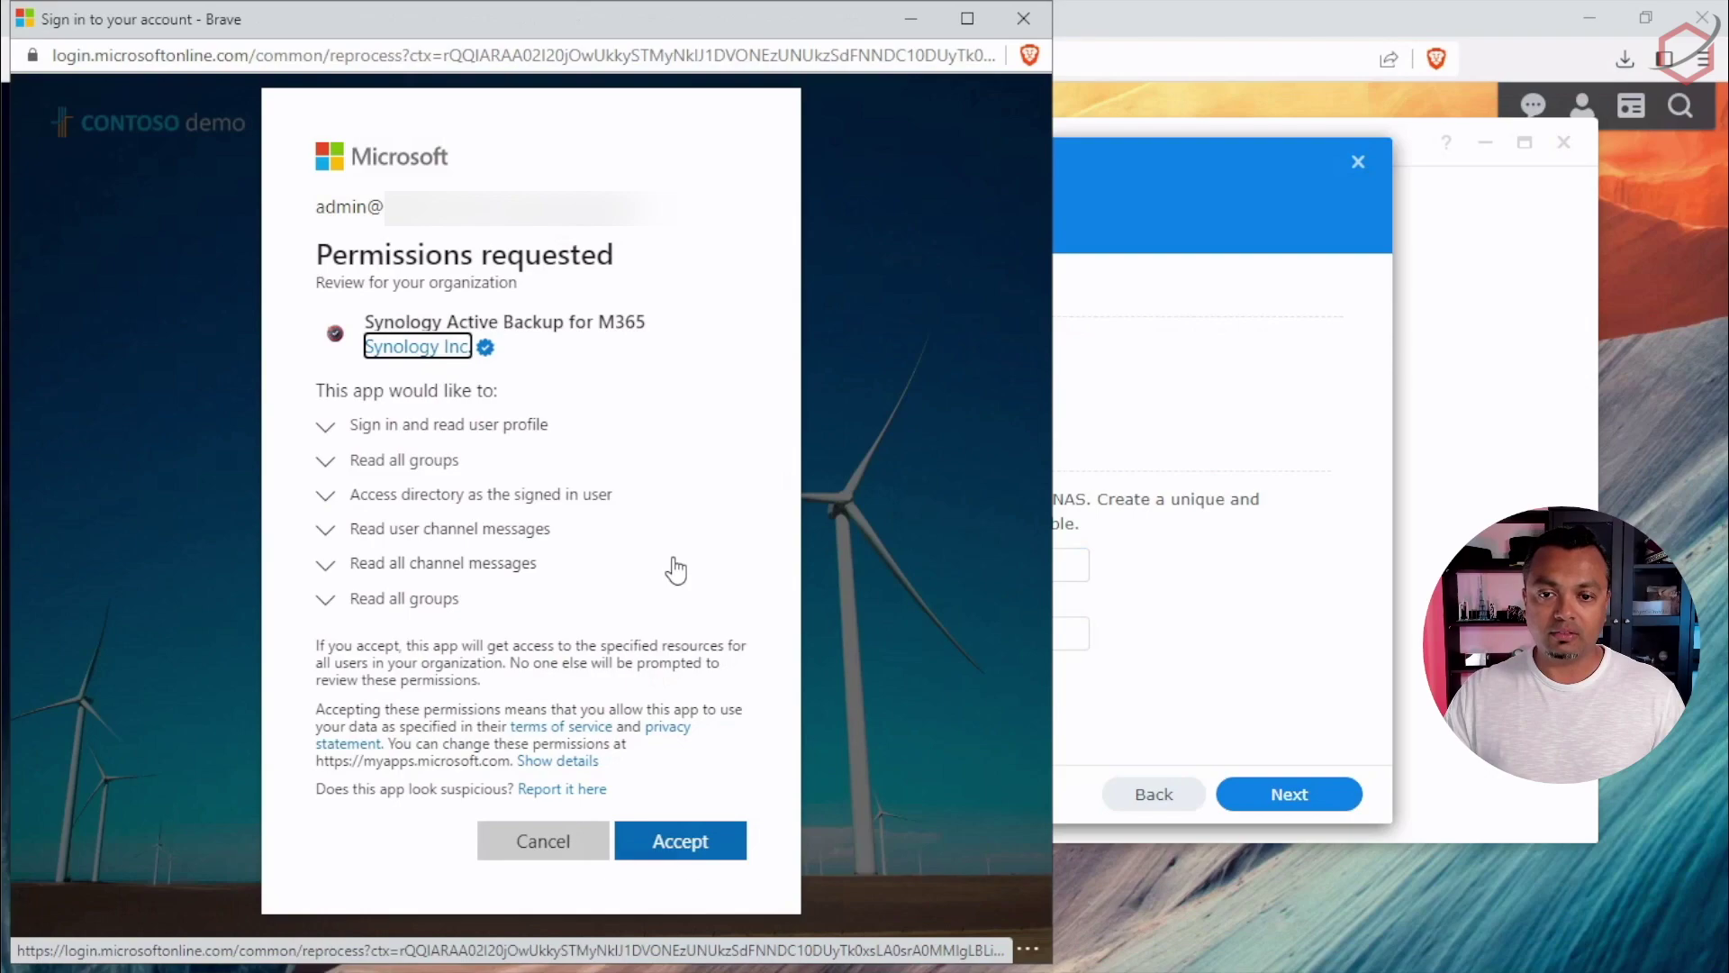
{"action": "left_click", "coordinate": [688, 856]}
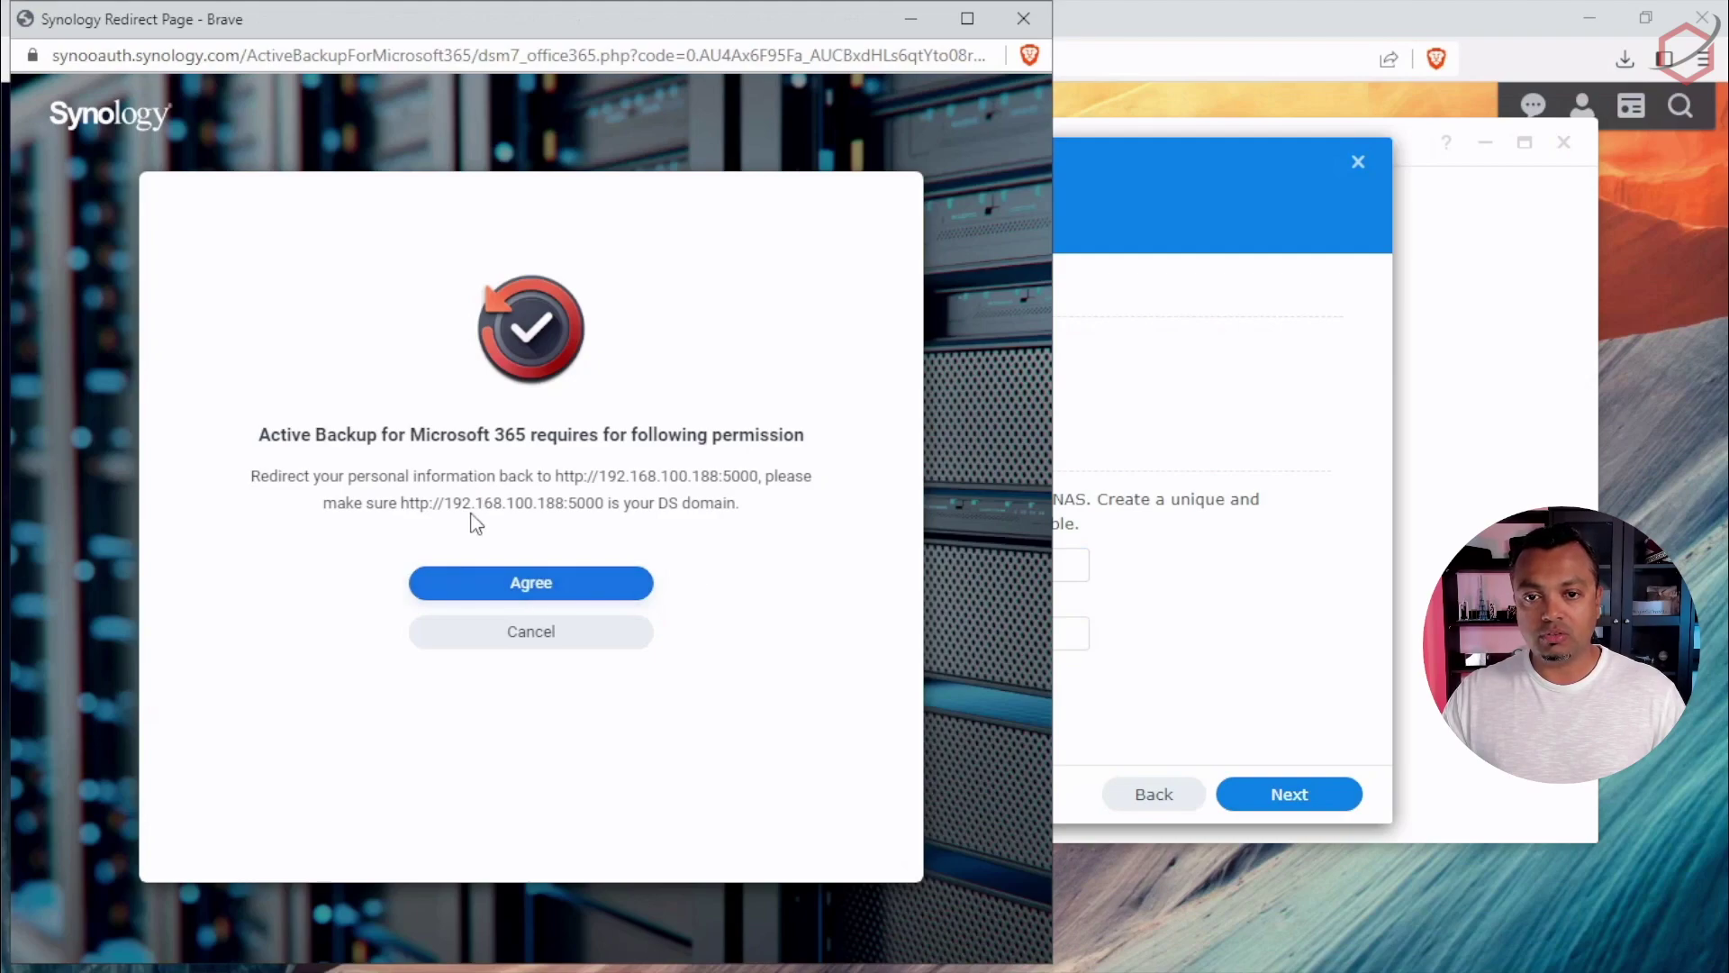
{"action": "left_click_drag", "start_coordinate": [398, 502], "coordinate": [603, 503]}
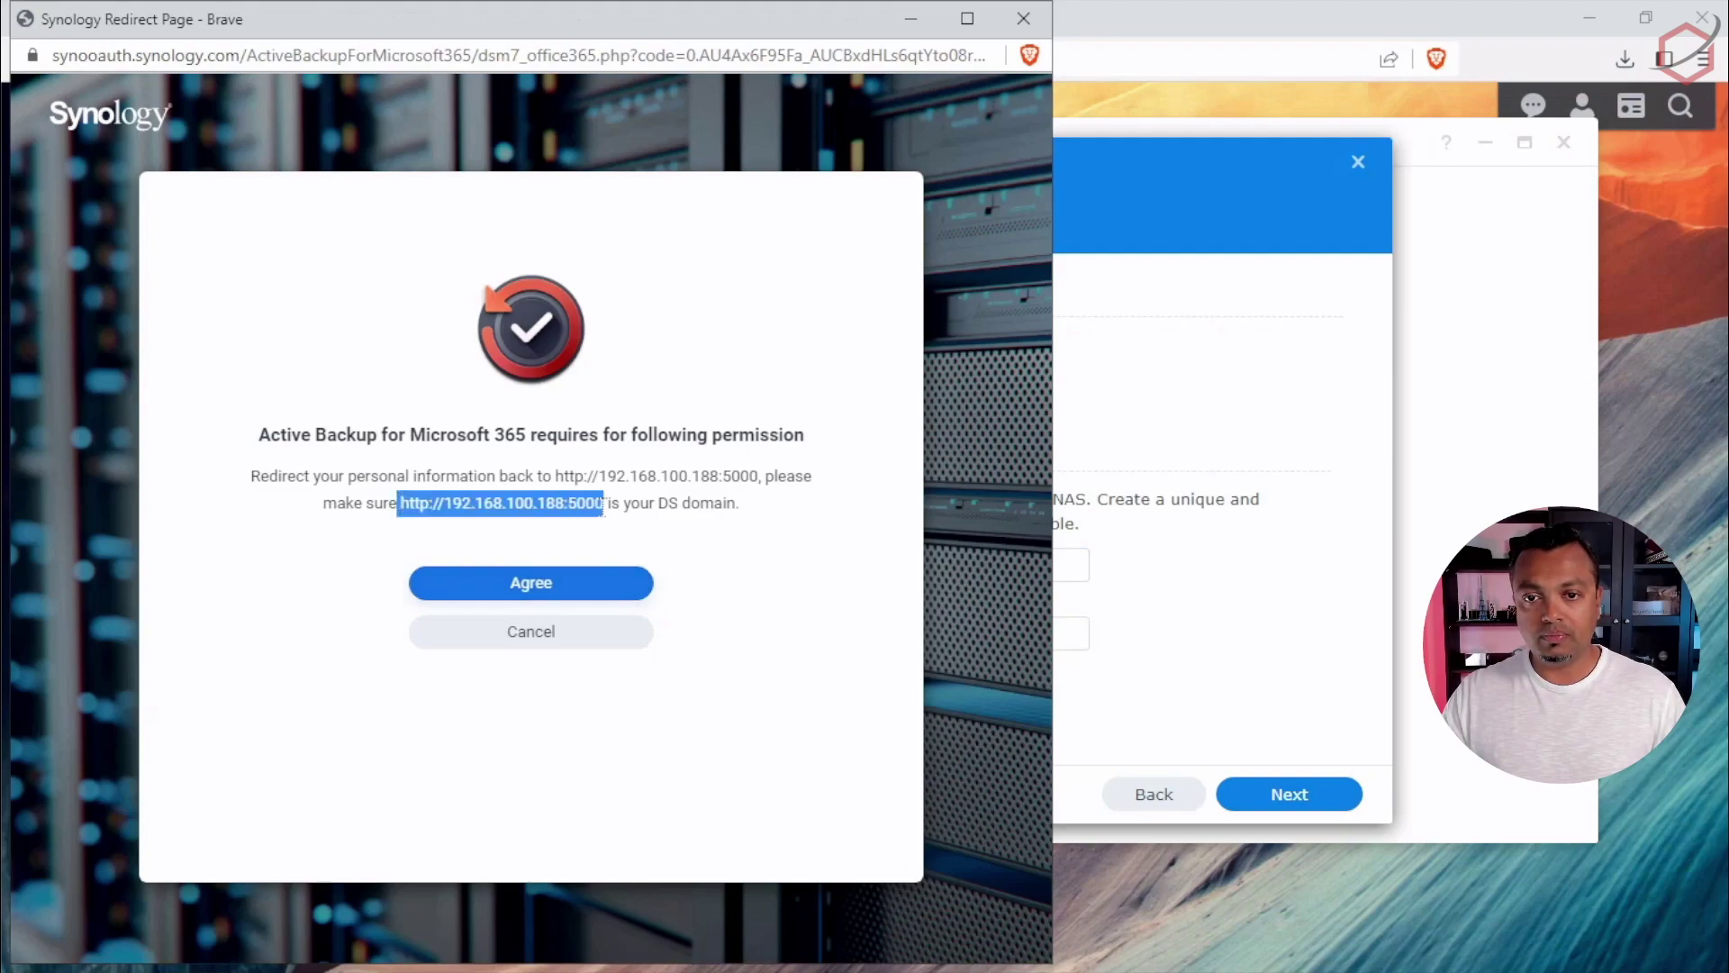
{"action": "left_click", "coordinate": [545, 593]}
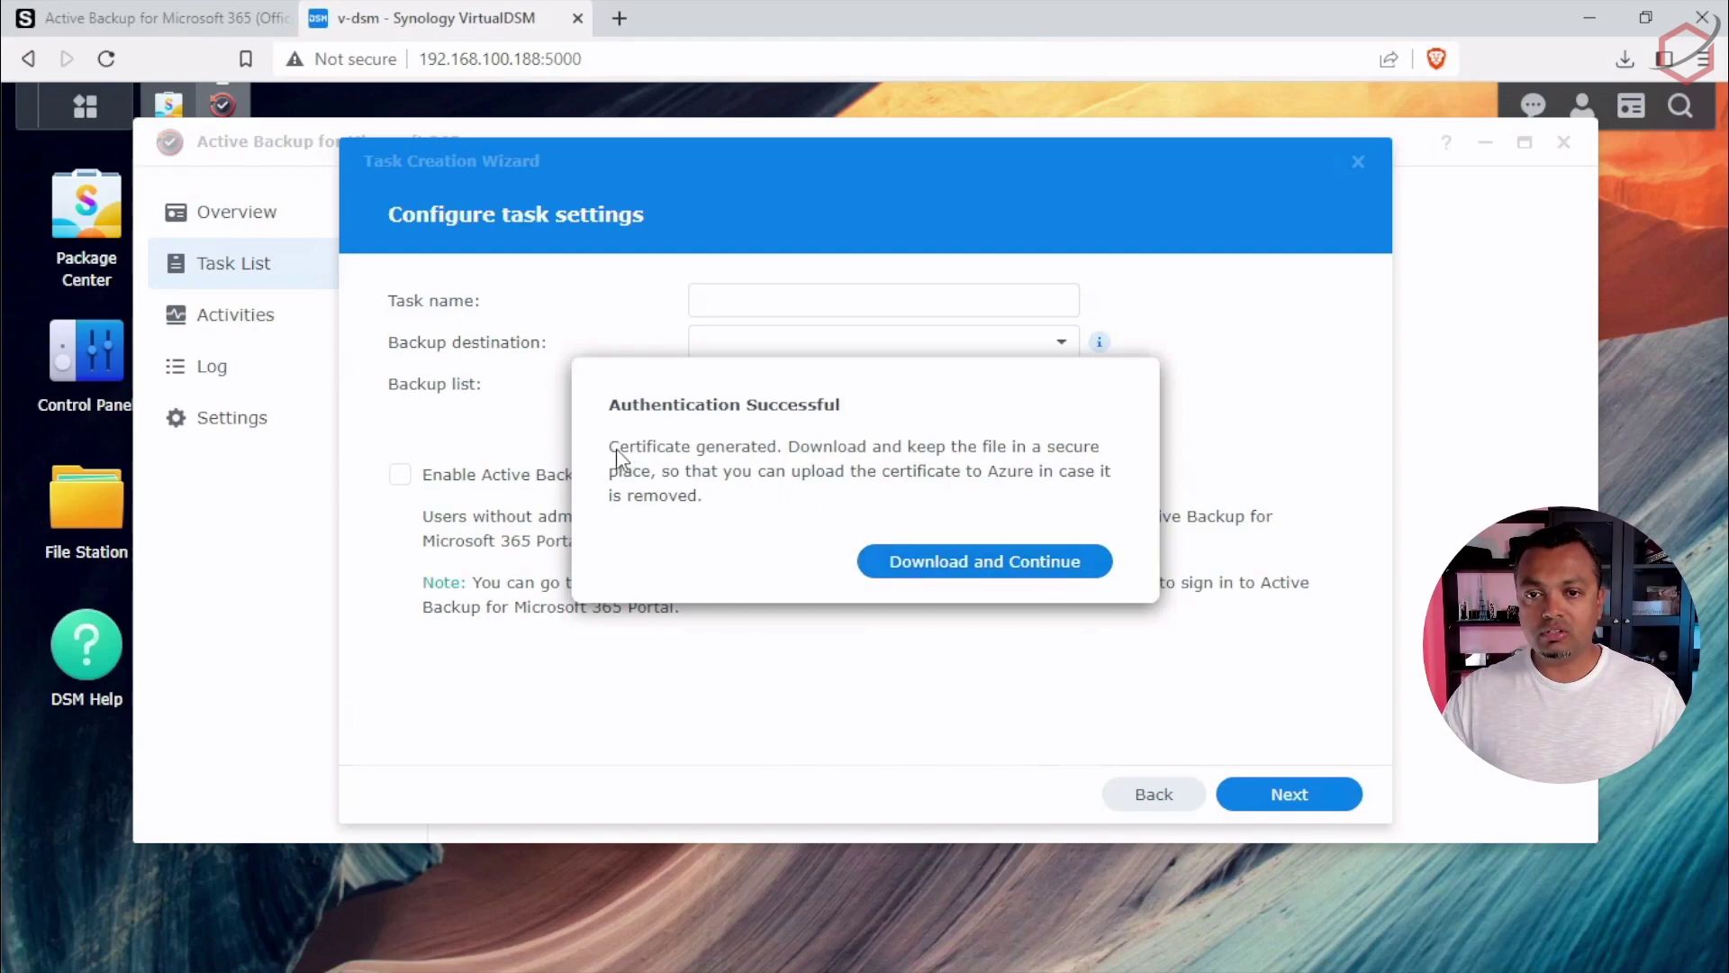
- Download the generated .pfx certificate and save it to the Downloads folder
{"action": "left_click", "coordinate": [1032, 565]}
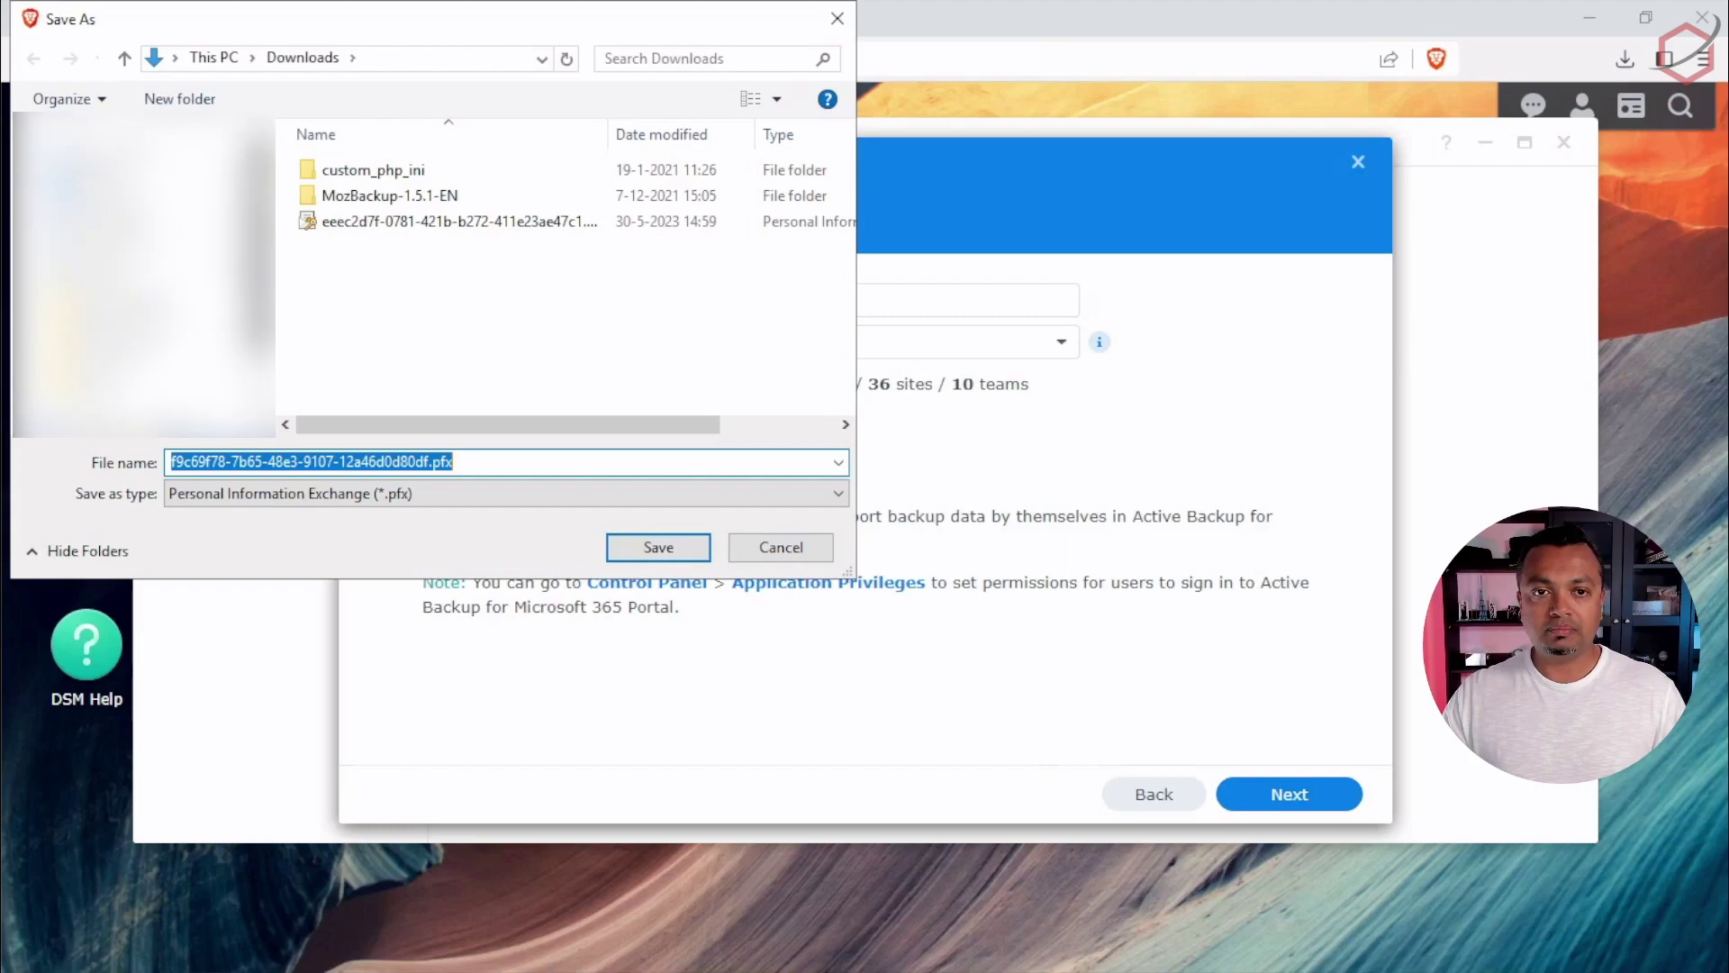
{"action": "scroll", "coordinate": [141, 276], "scroll_direction": "down", "scroll_amount": 1}
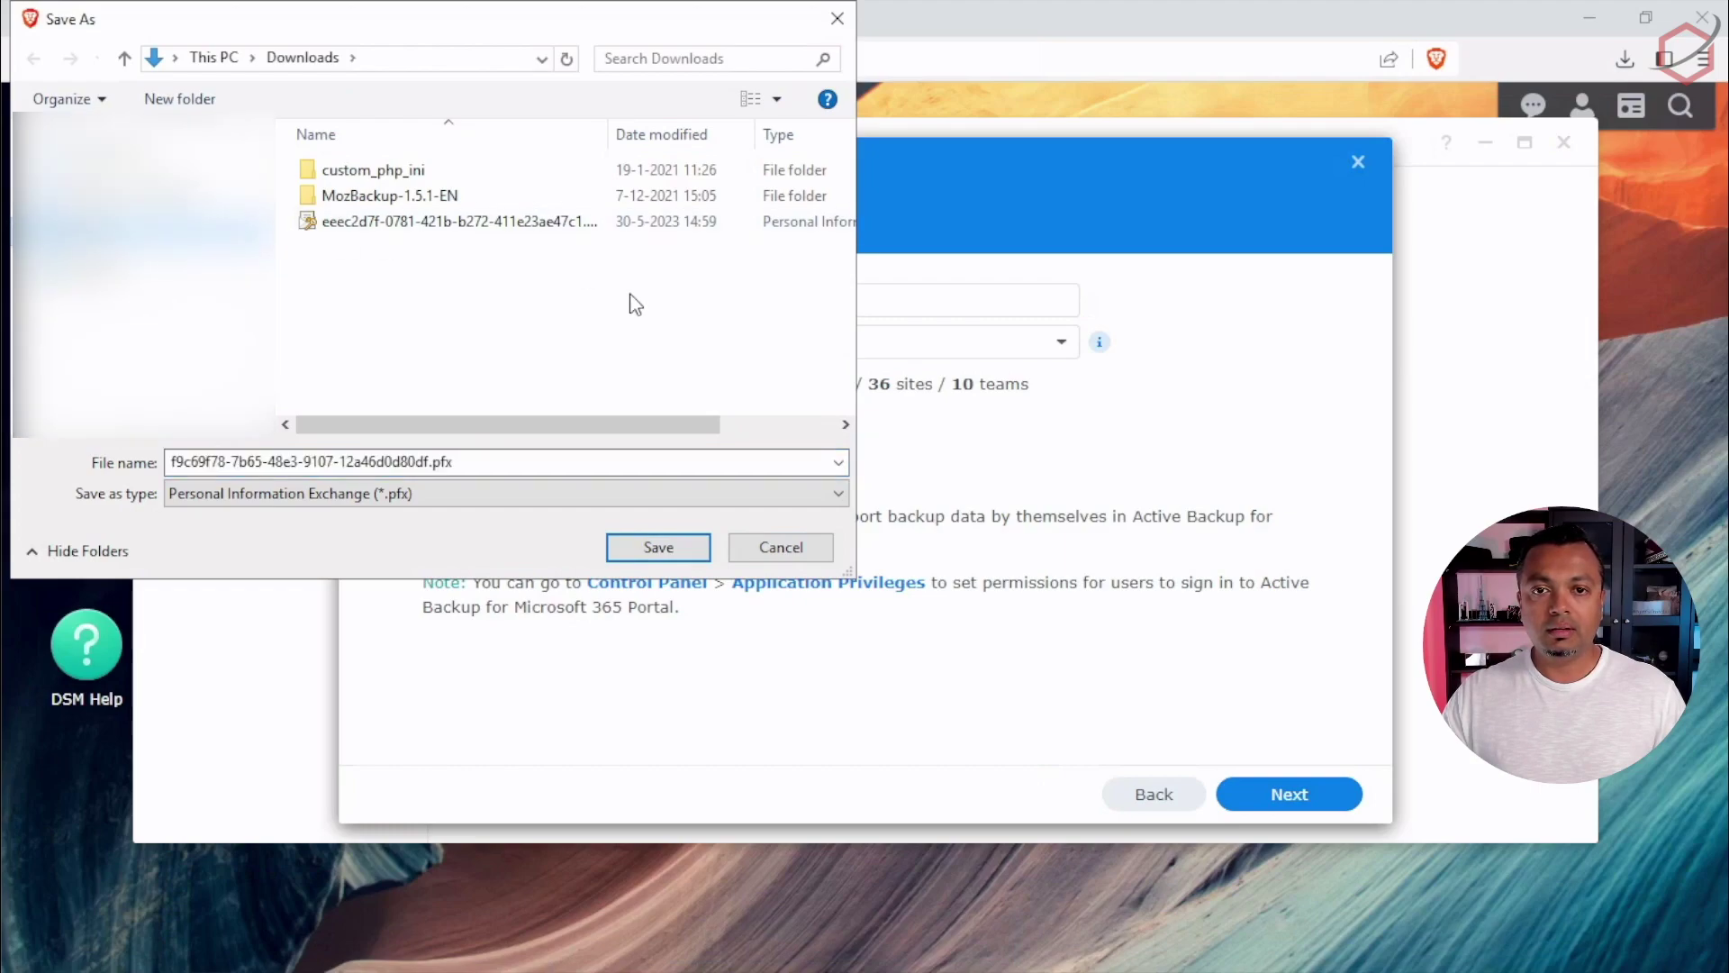
{"action": "left_click", "coordinate": [658, 547]}
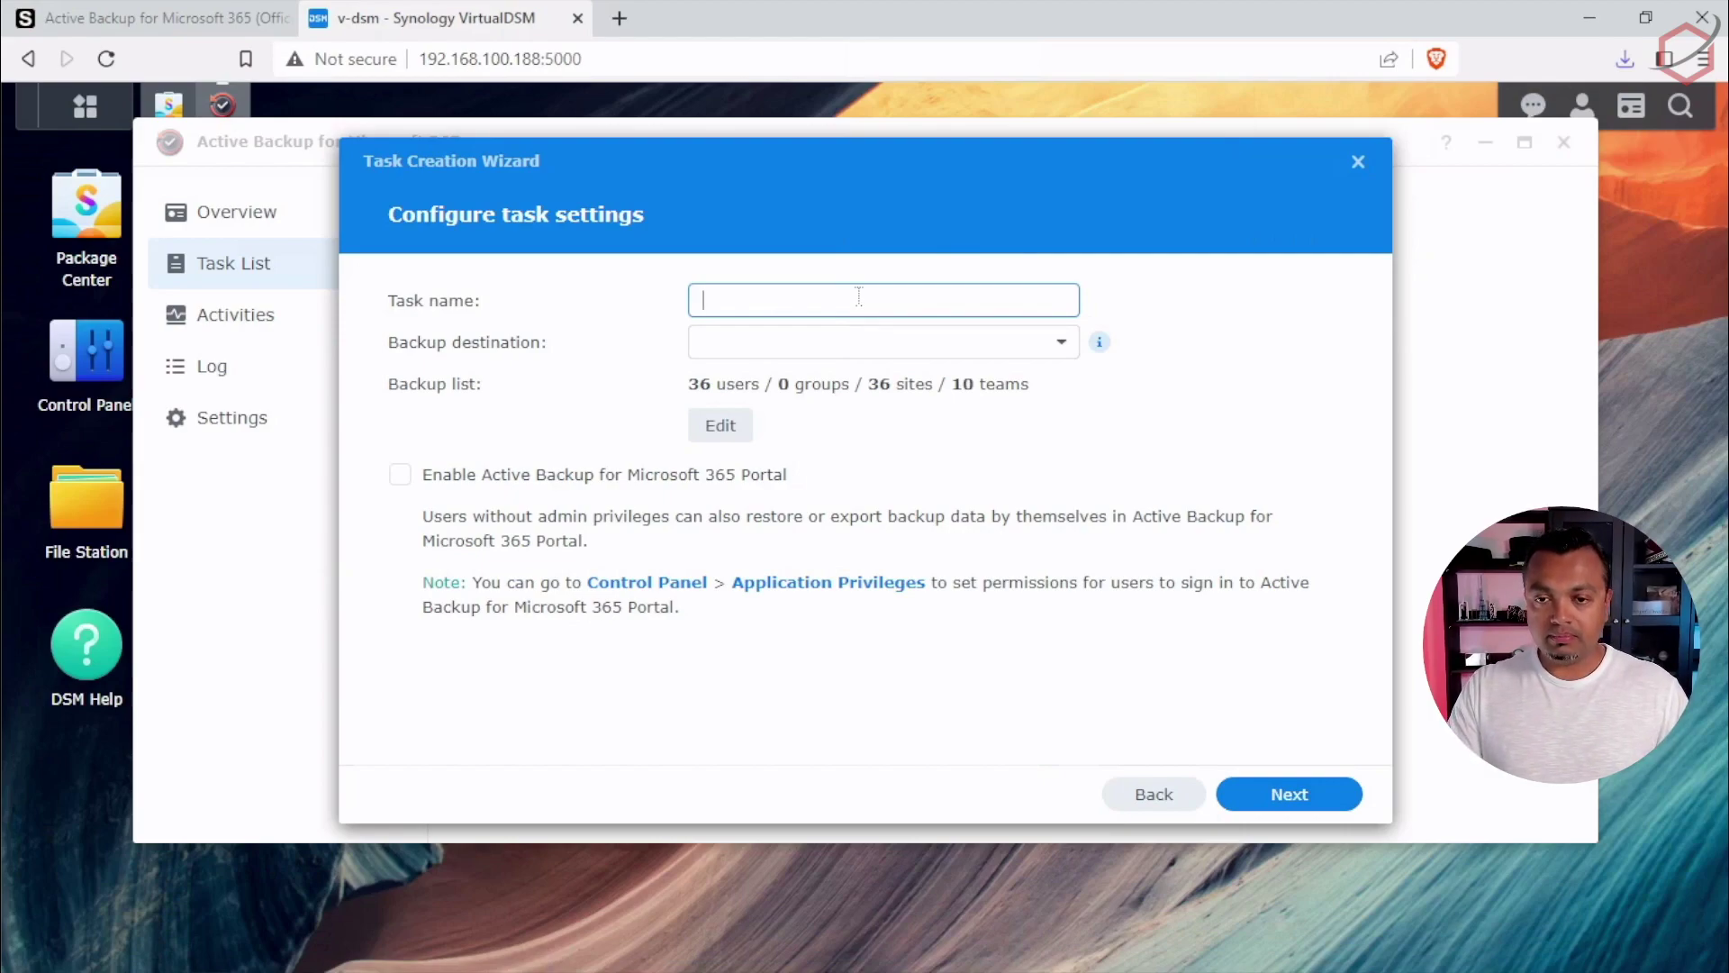
- Name the task 'bacup_youtube demo' and choose Public as its backup destination
{"action": "type", "text": "bac"}
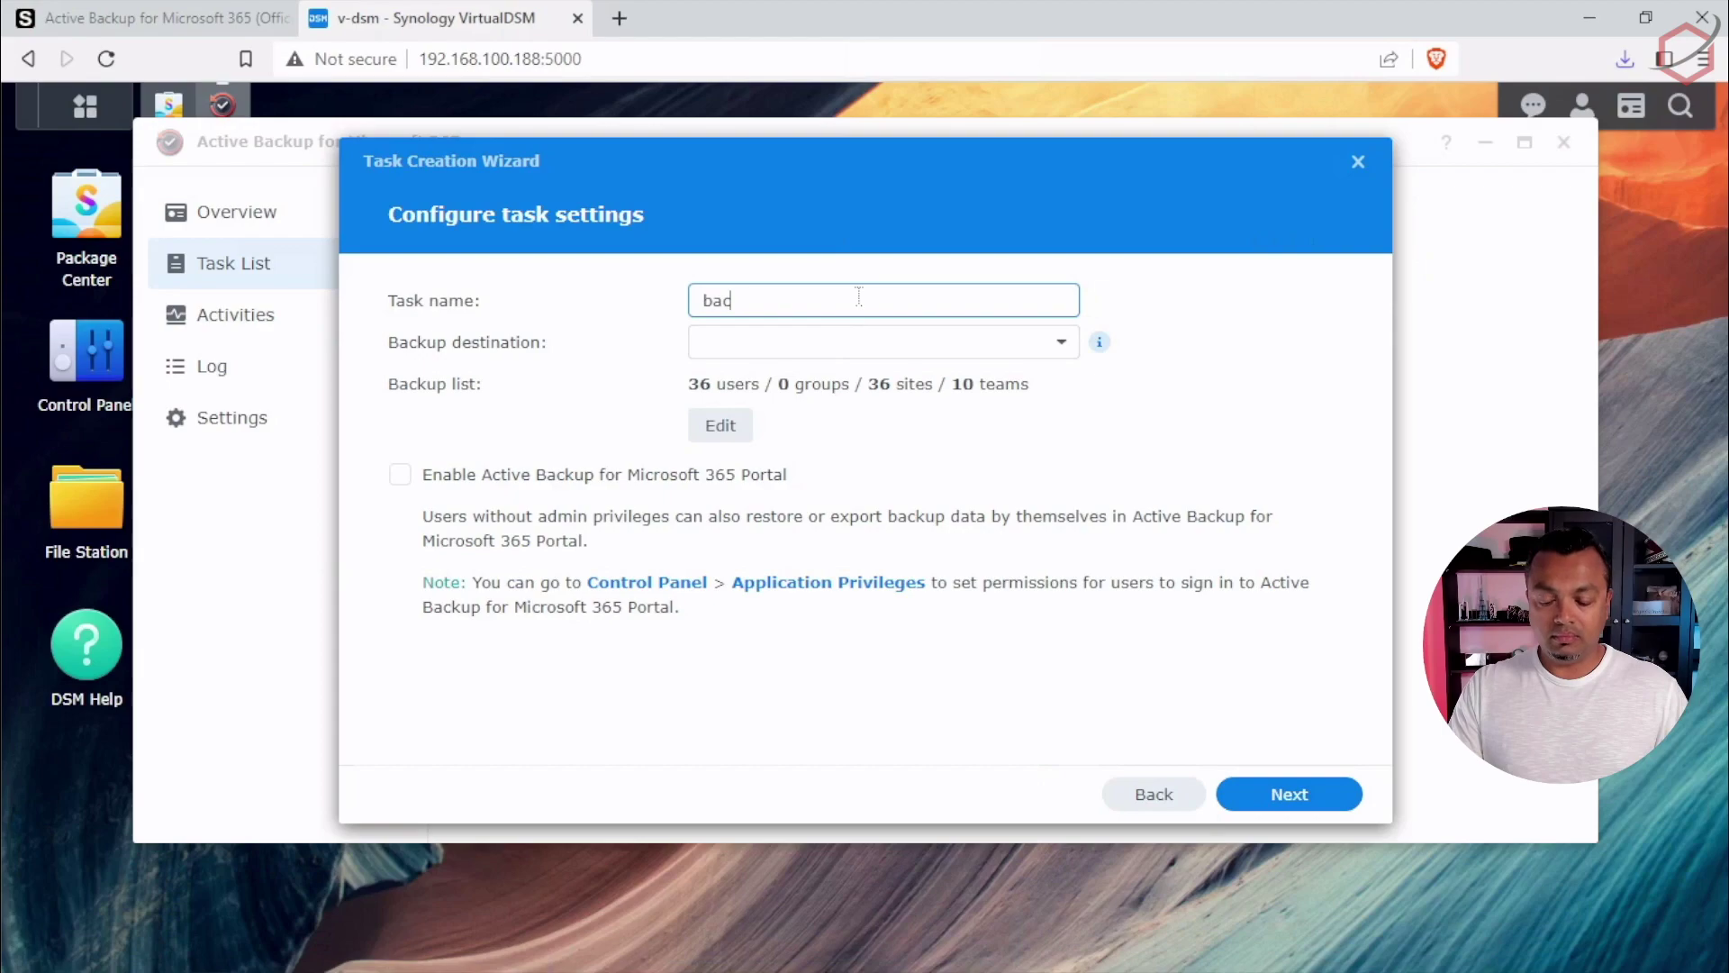
{"action": "type", "text": "jup_yout"}
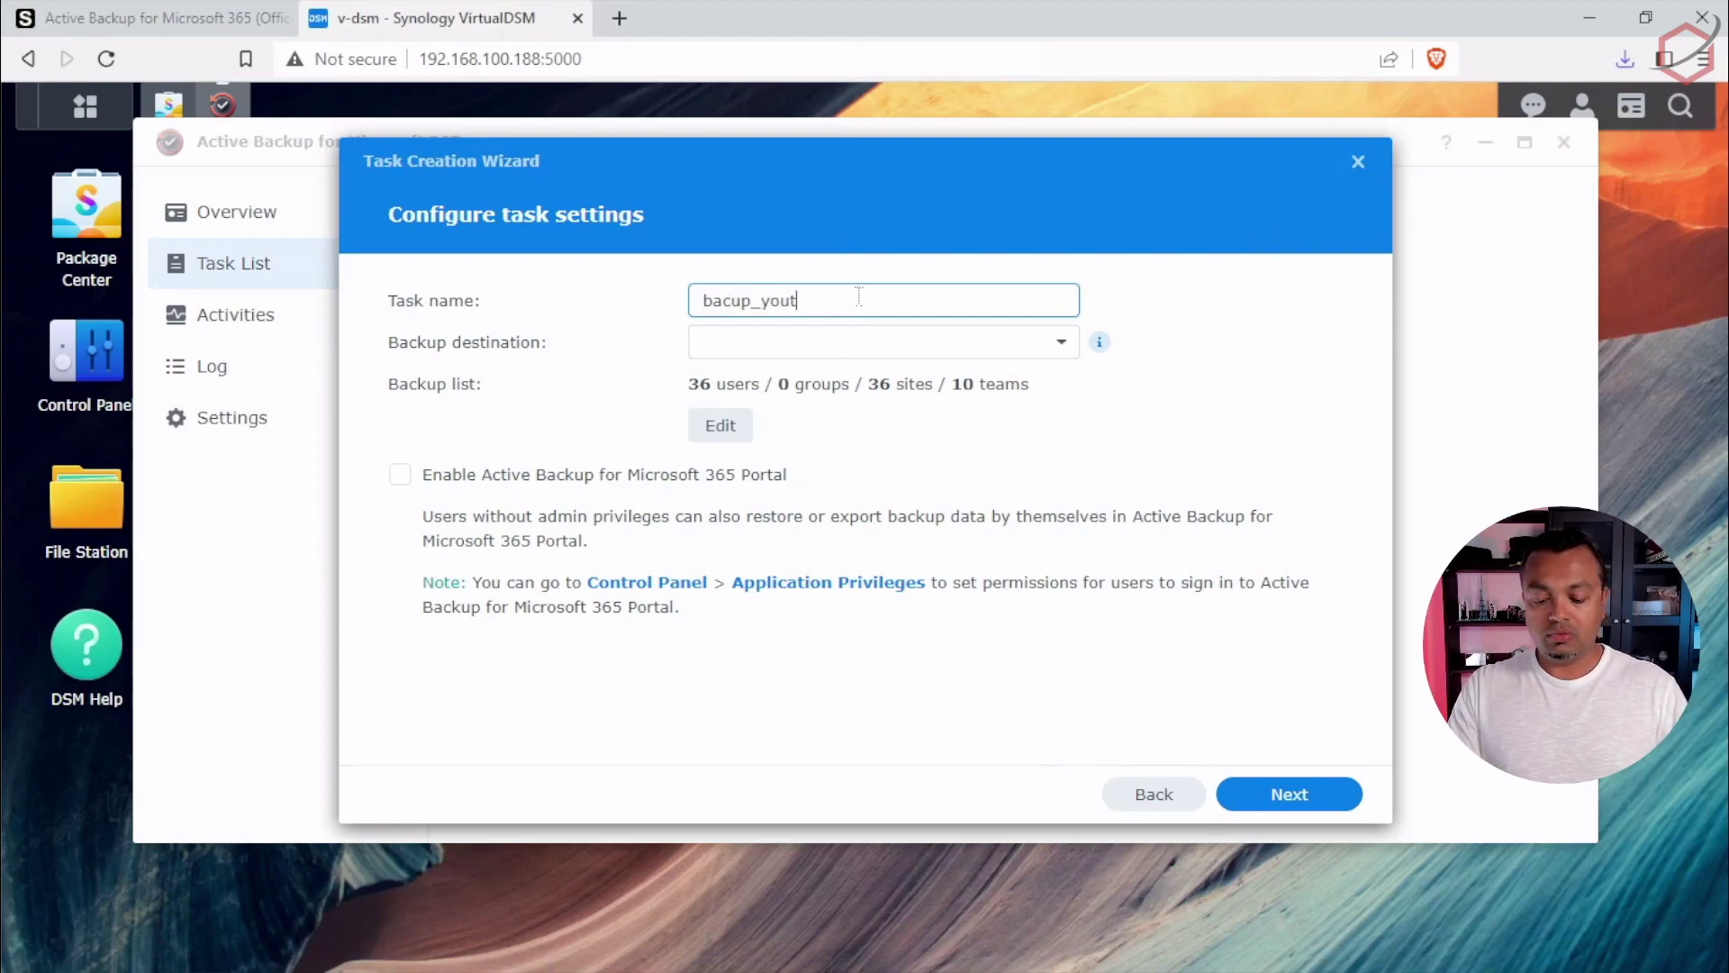
{"action": "type", "text": "ube demo"}
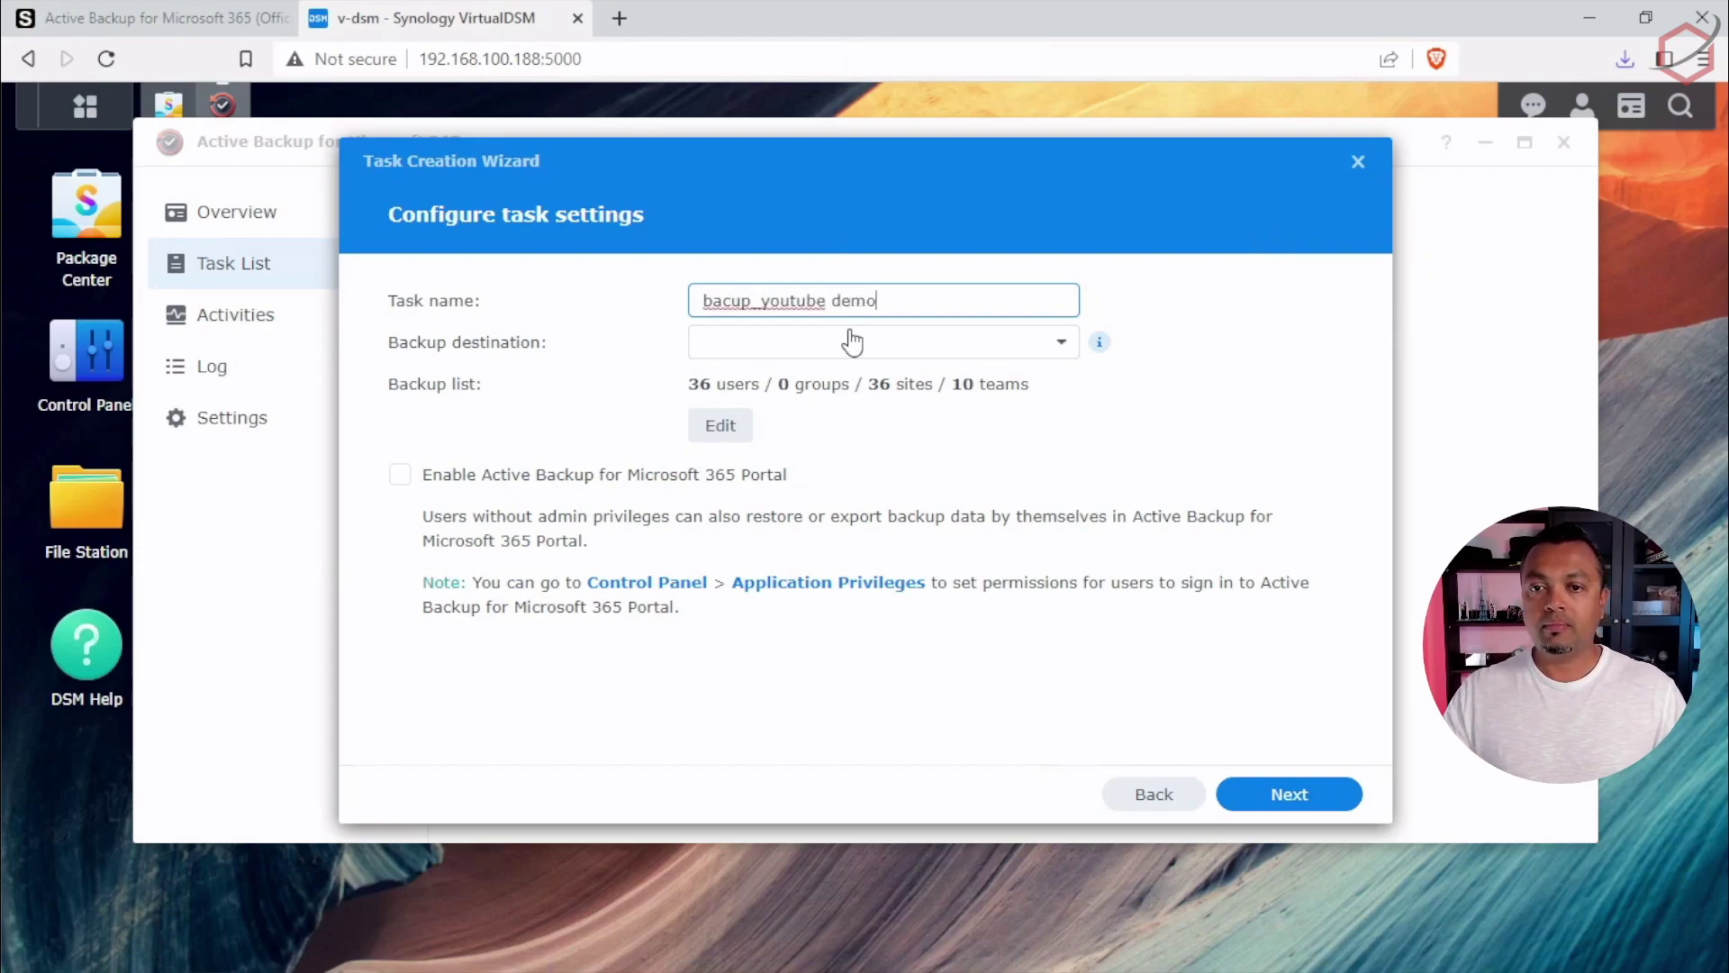
{"action": "left_click", "coordinate": [851, 342]}
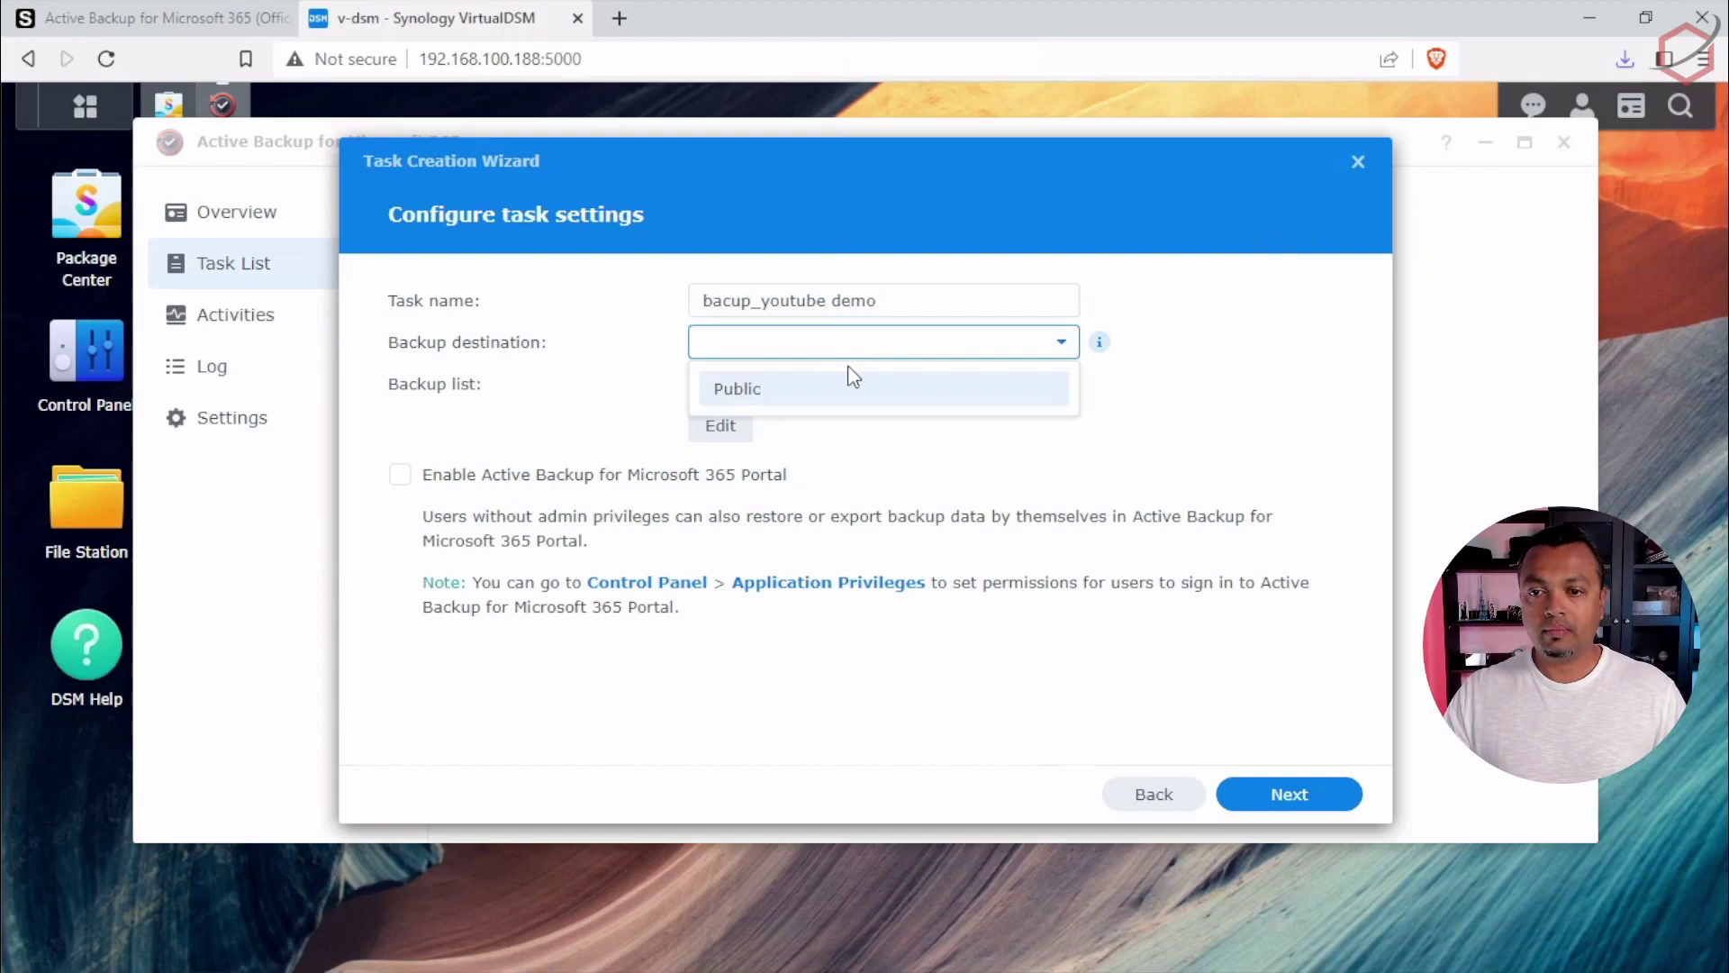
{"action": "left_click", "coordinate": [778, 397]}
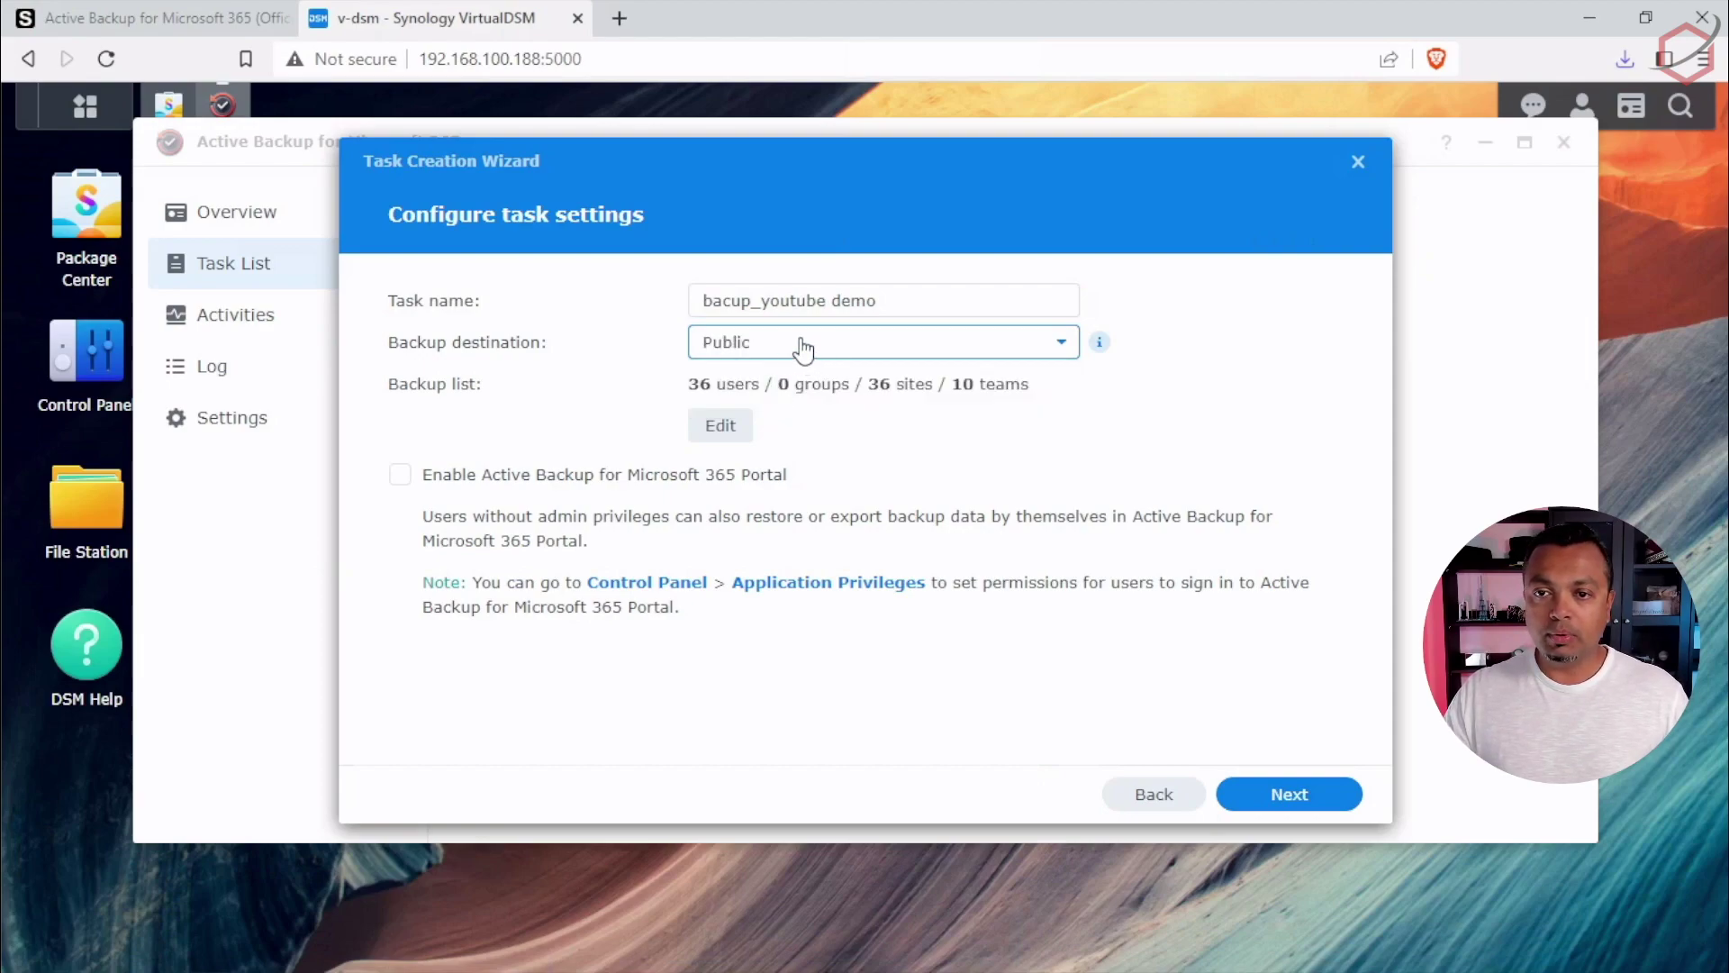
{"action": "left_click", "coordinate": [59, 527]}
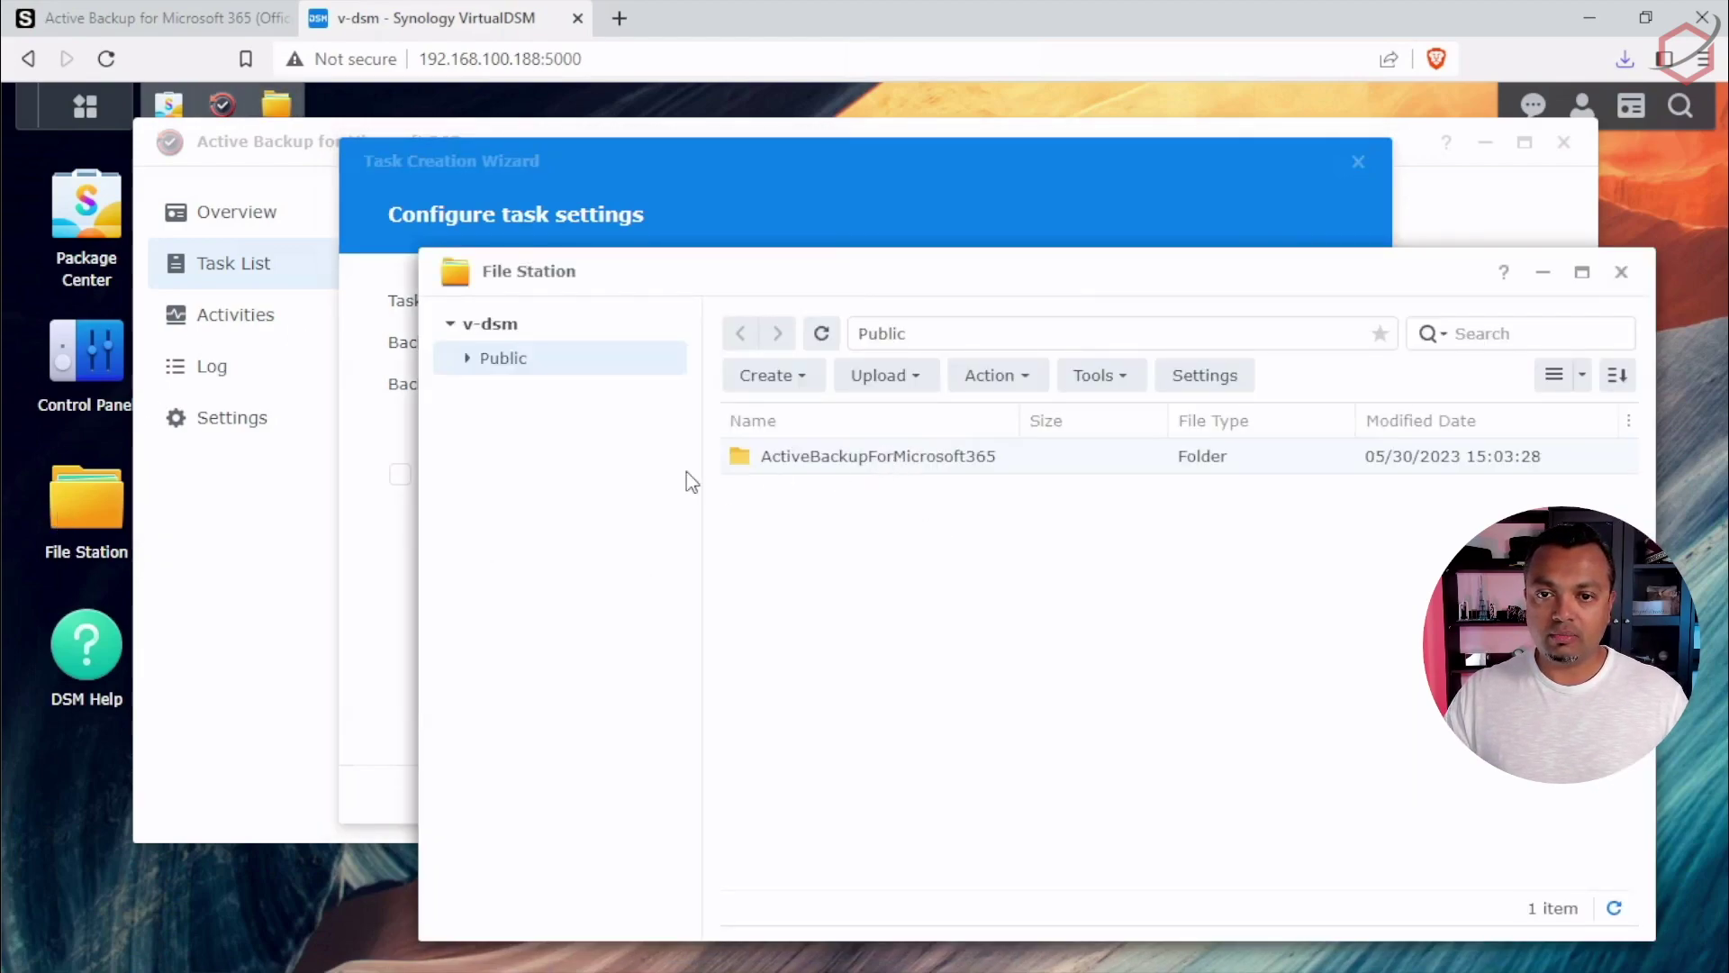
{"action": "left_click_drag", "start_coordinate": [636, 278], "coordinate": [655, 292]}
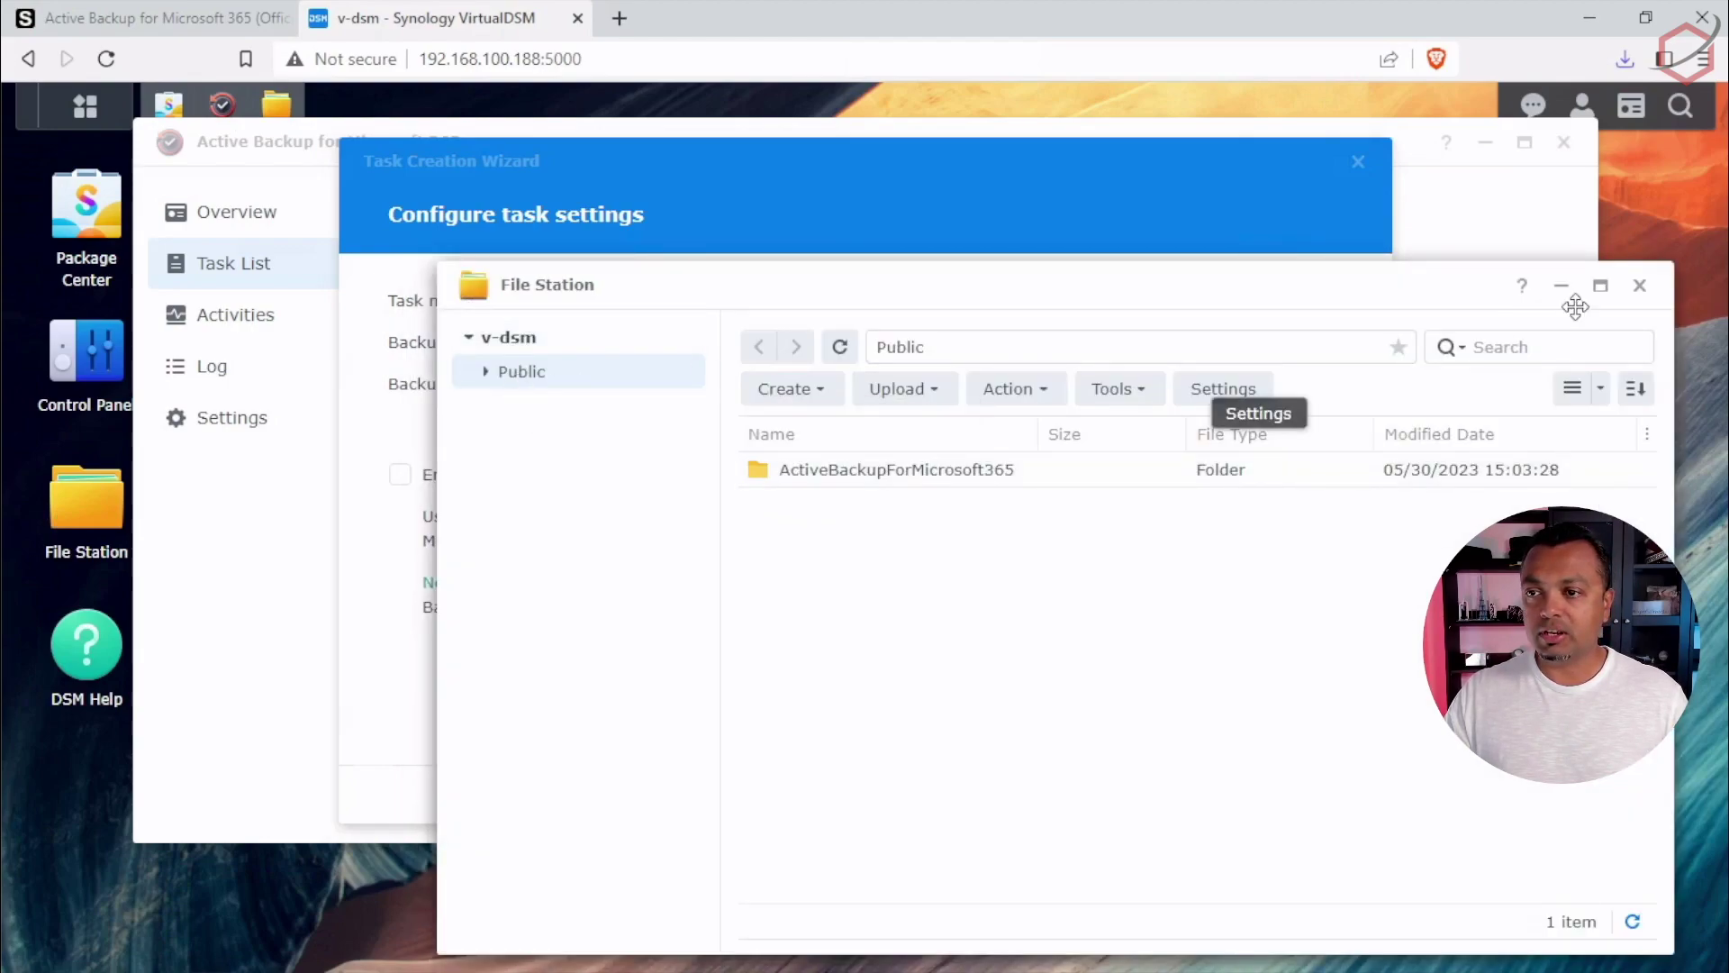
{"action": "left_click", "coordinate": [1639, 286]}
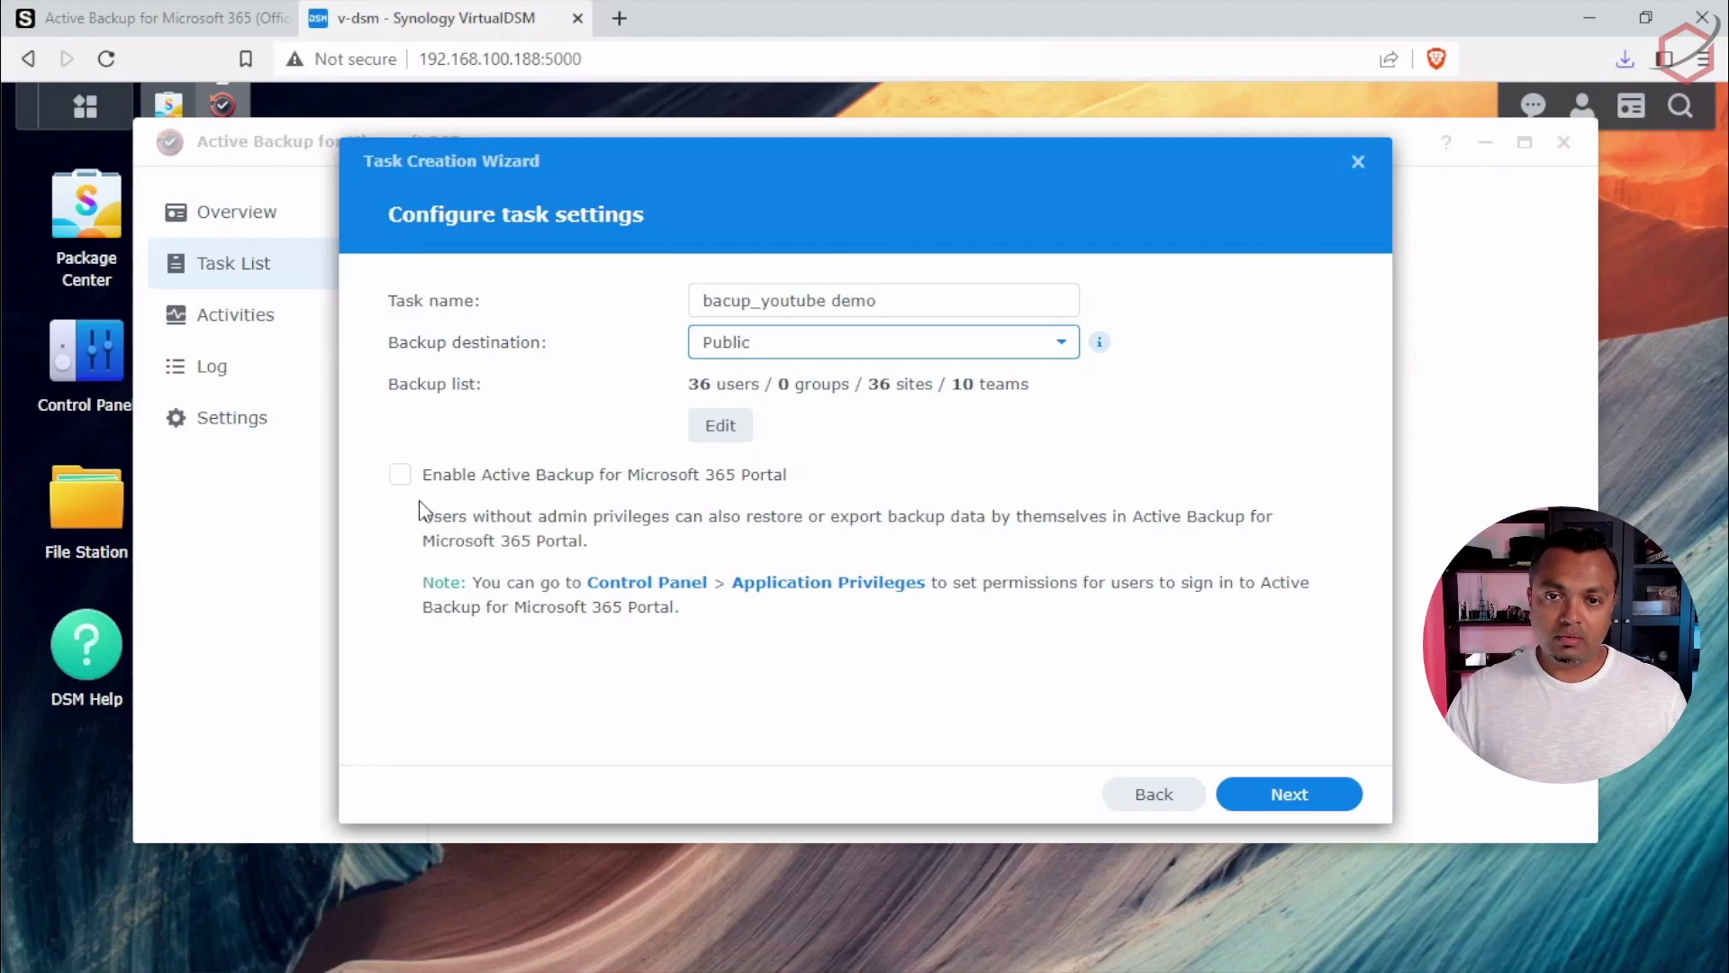
- Enable the Active Backup for Microsoft 365 Portal, continue, and copy the Application ID
{"action": "left_click", "coordinate": [404, 479]}
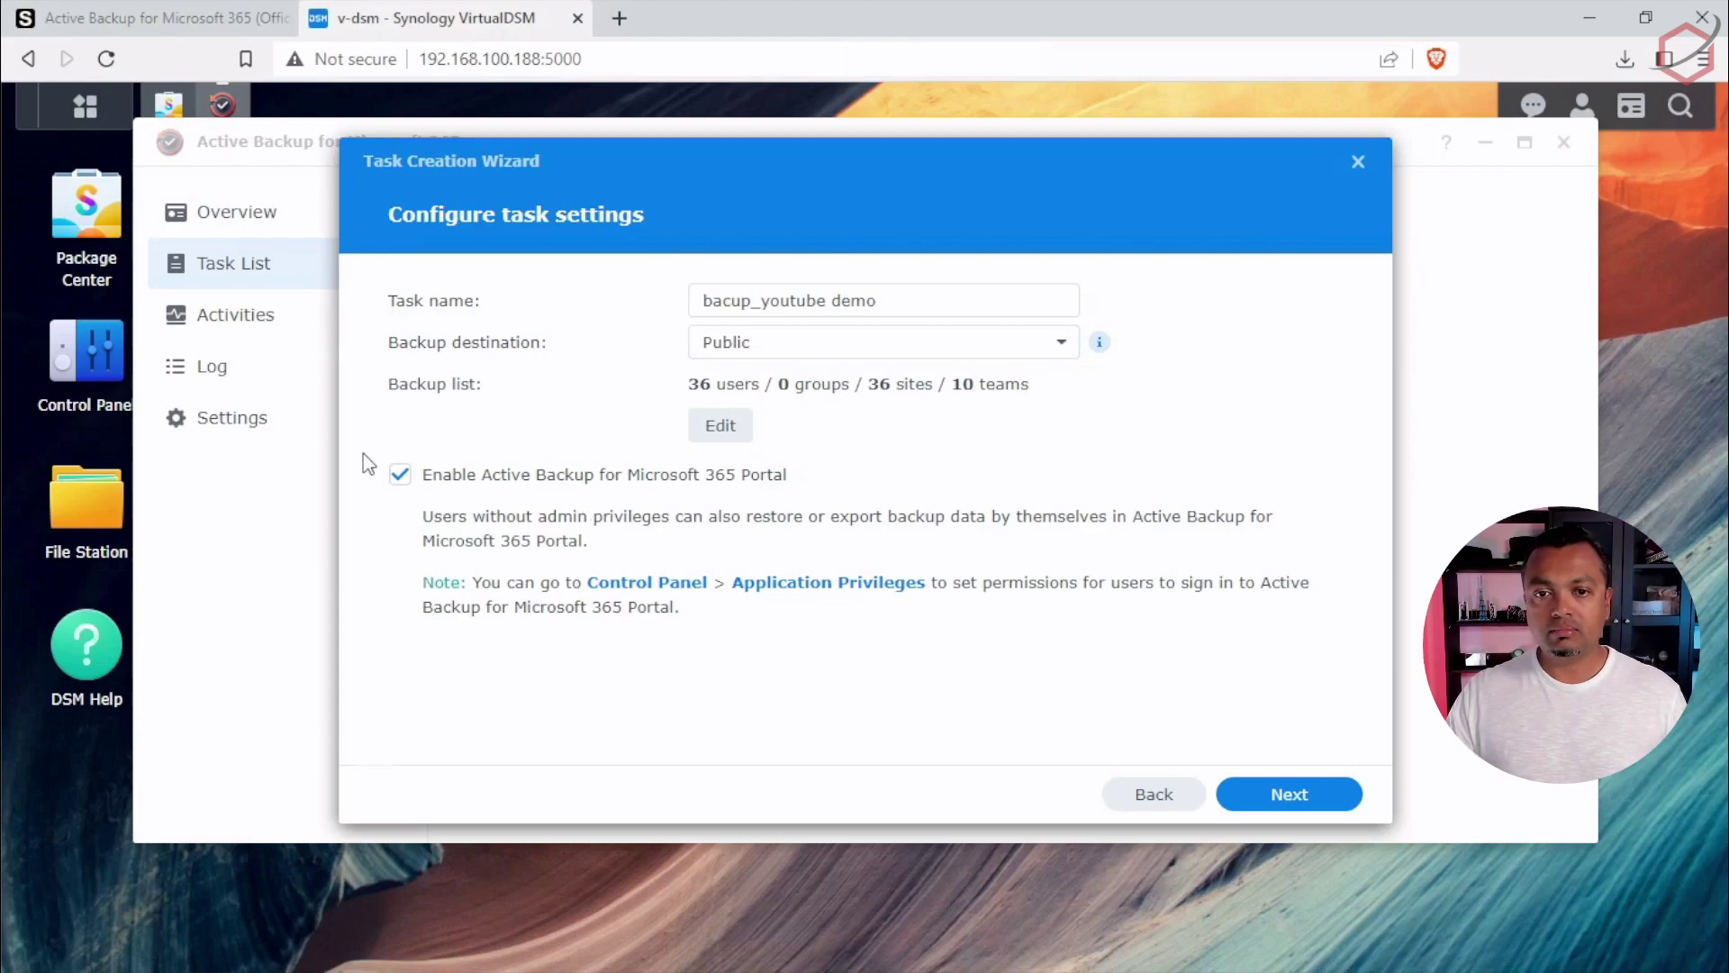
{"action": "left_click", "coordinate": [1288, 820]}
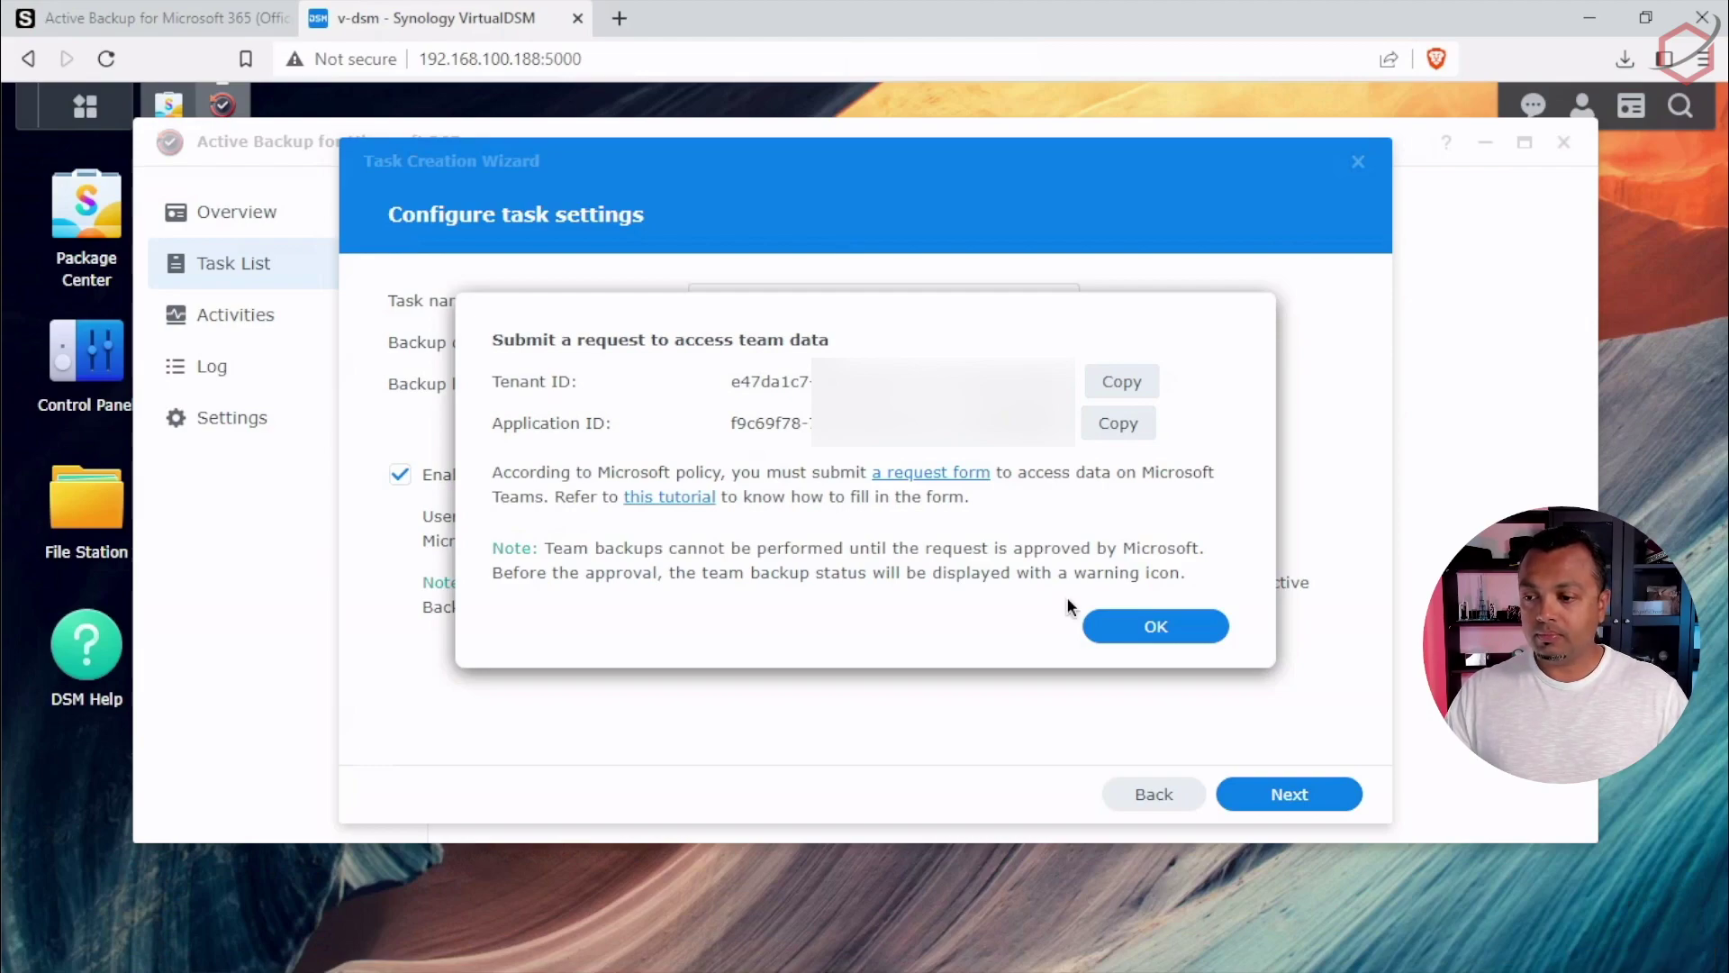
{"action": "left_click", "coordinate": [1117, 423]}
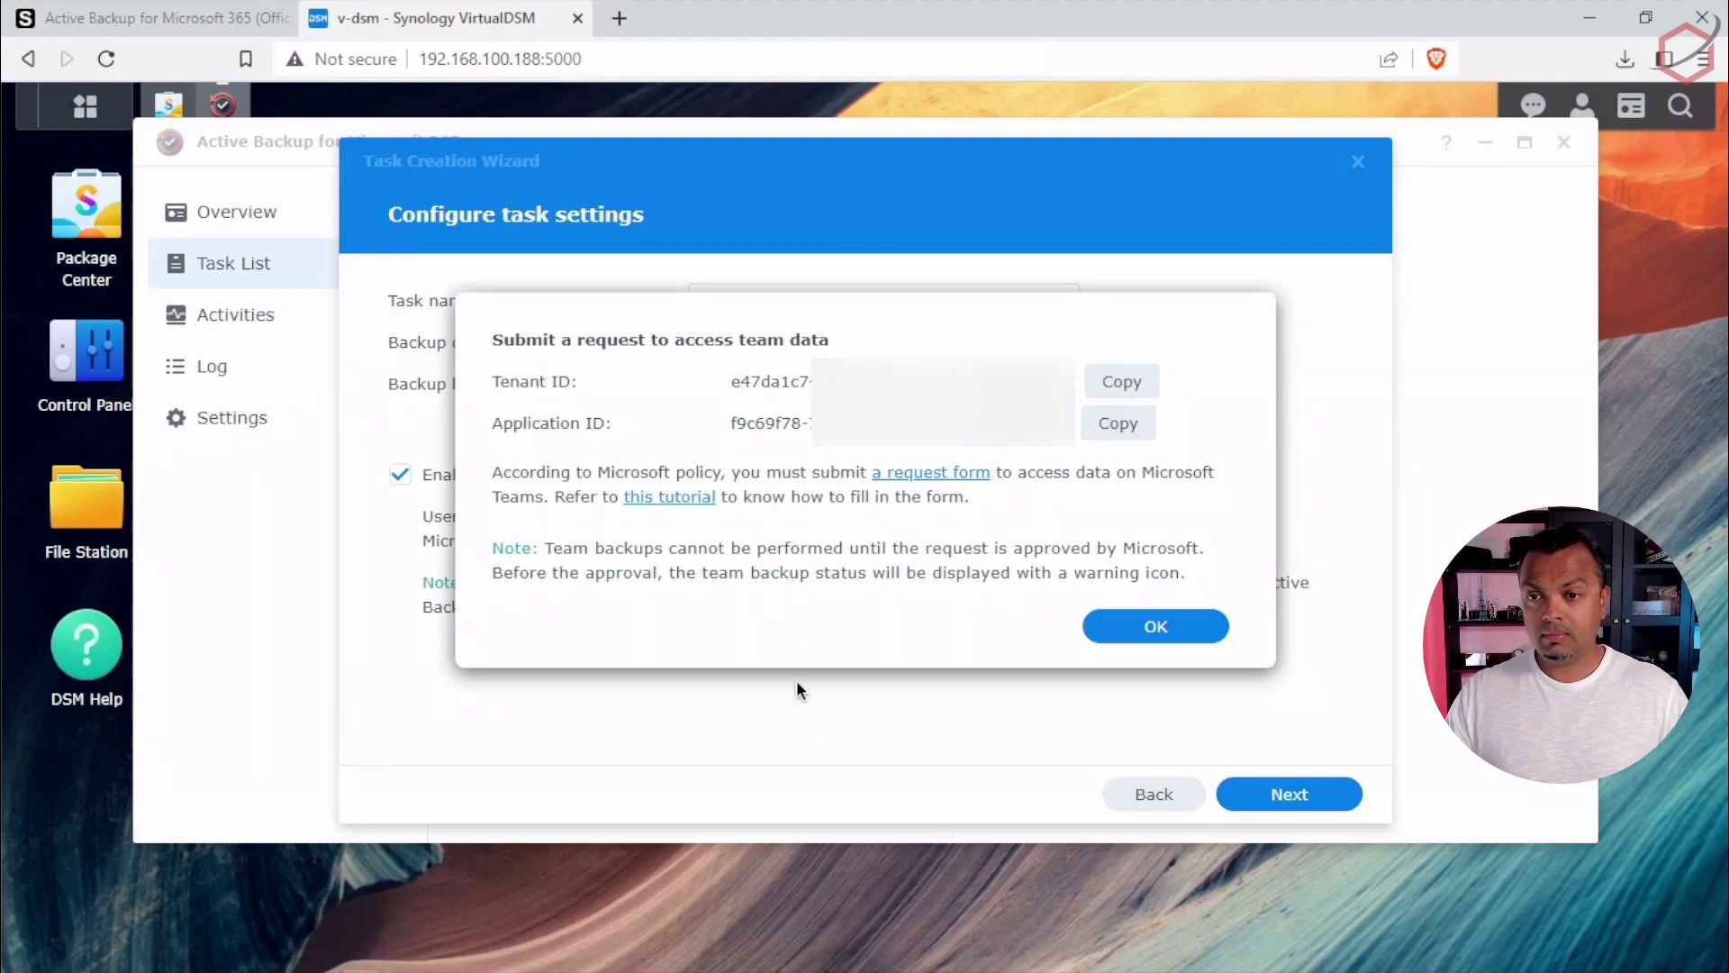
- Acknowledge the team data notice and keep the auto-discovery scope for new users, sites and teams
{"action": "left_click", "coordinate": [1160, 625]}
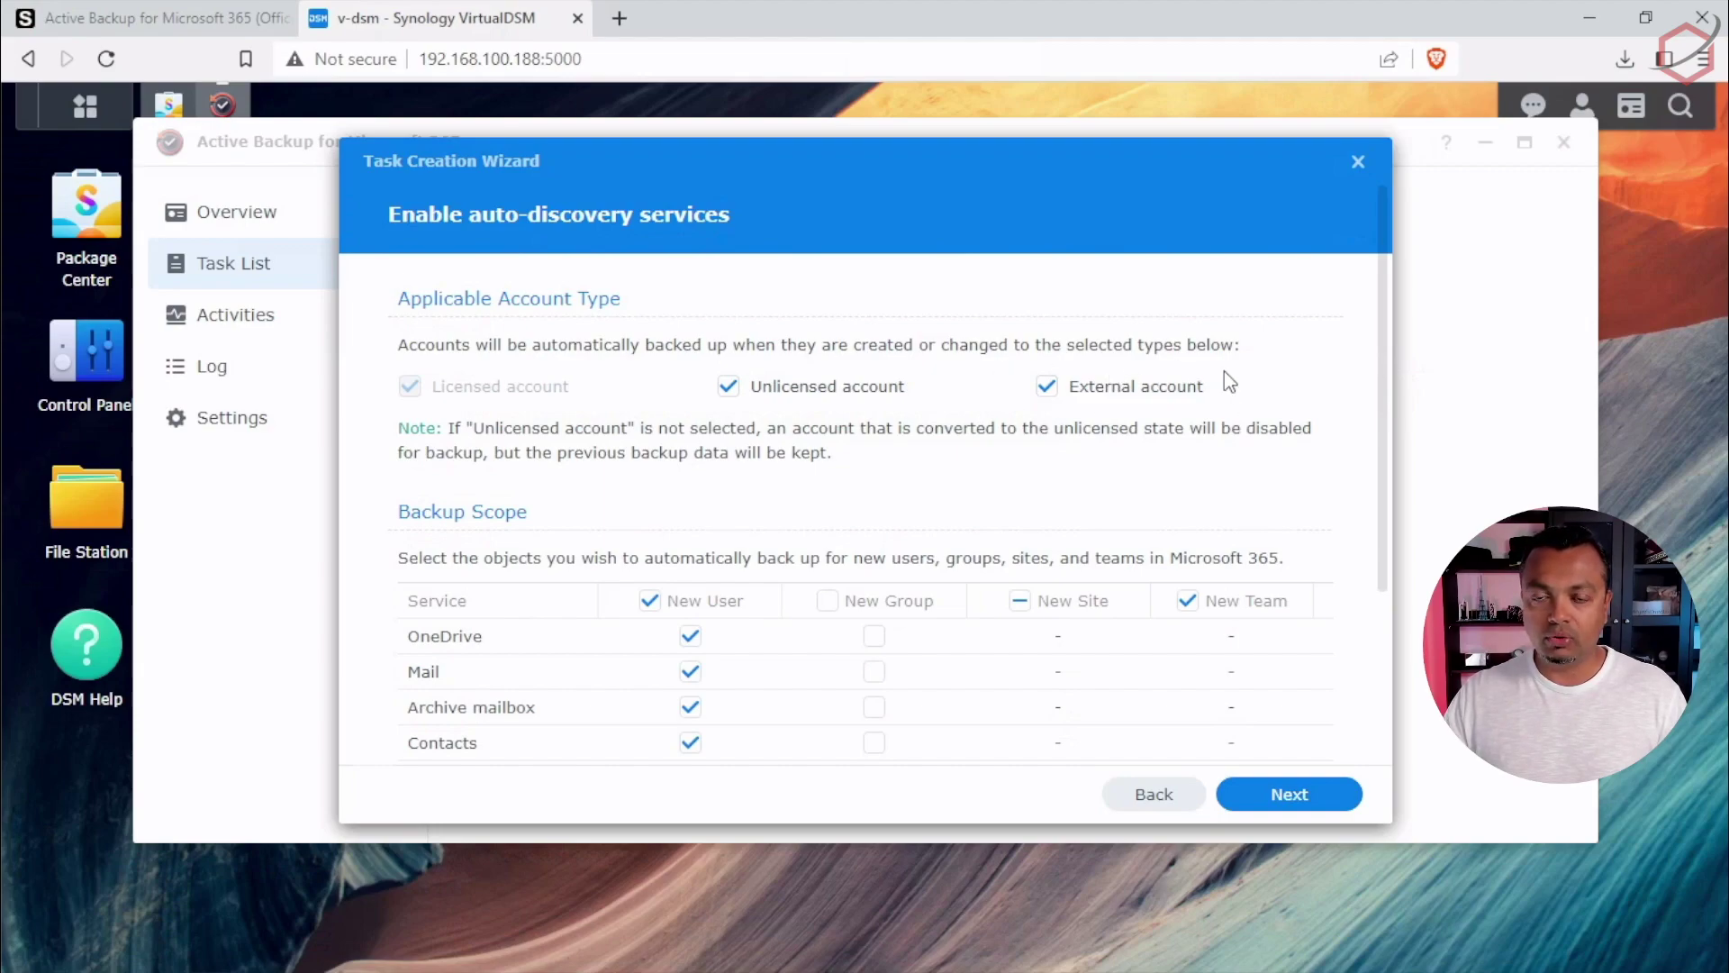
{"action": "scroll", "coordinate": [1224, 371], "scroll_direction": "down", "scroll_amount": 3}
{"action": "scroll", "coordinate": [1288, 371], "scroll_direction": "down", "scroll_amount": 1}
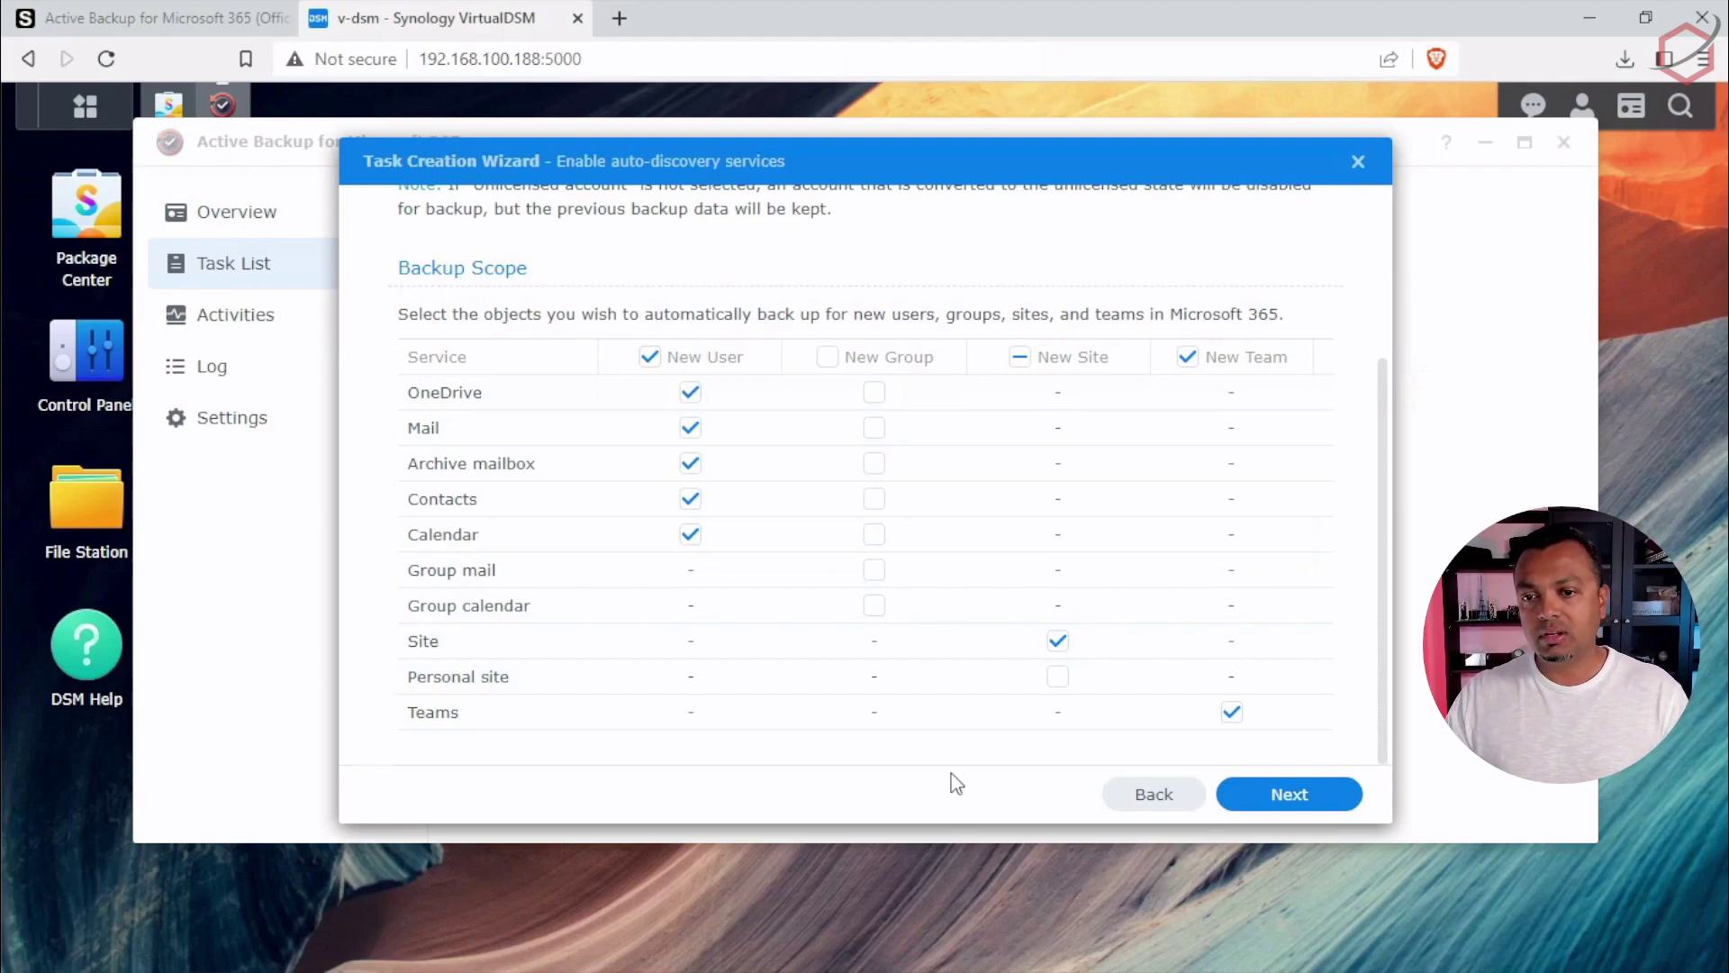
- Schedule the backup to run daily at 05:30
{"action": "left_click", "coordinate": [1304, 801]}
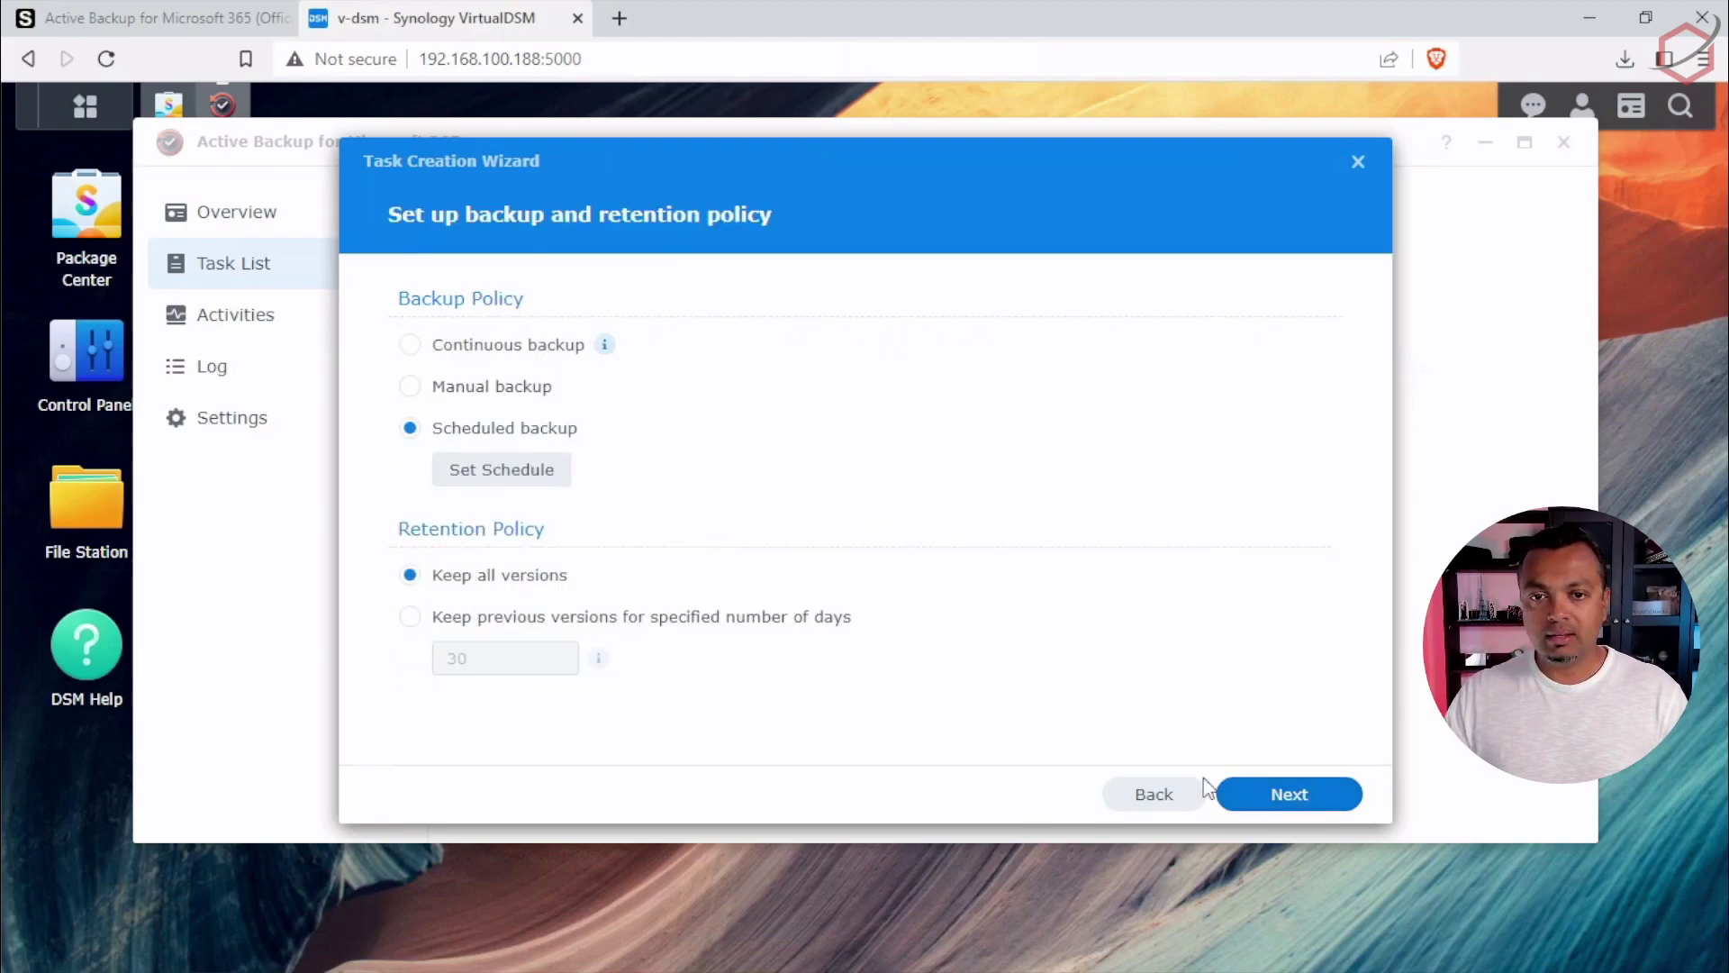
{"action": "mouse_move", "coordinate": [607, 346]}
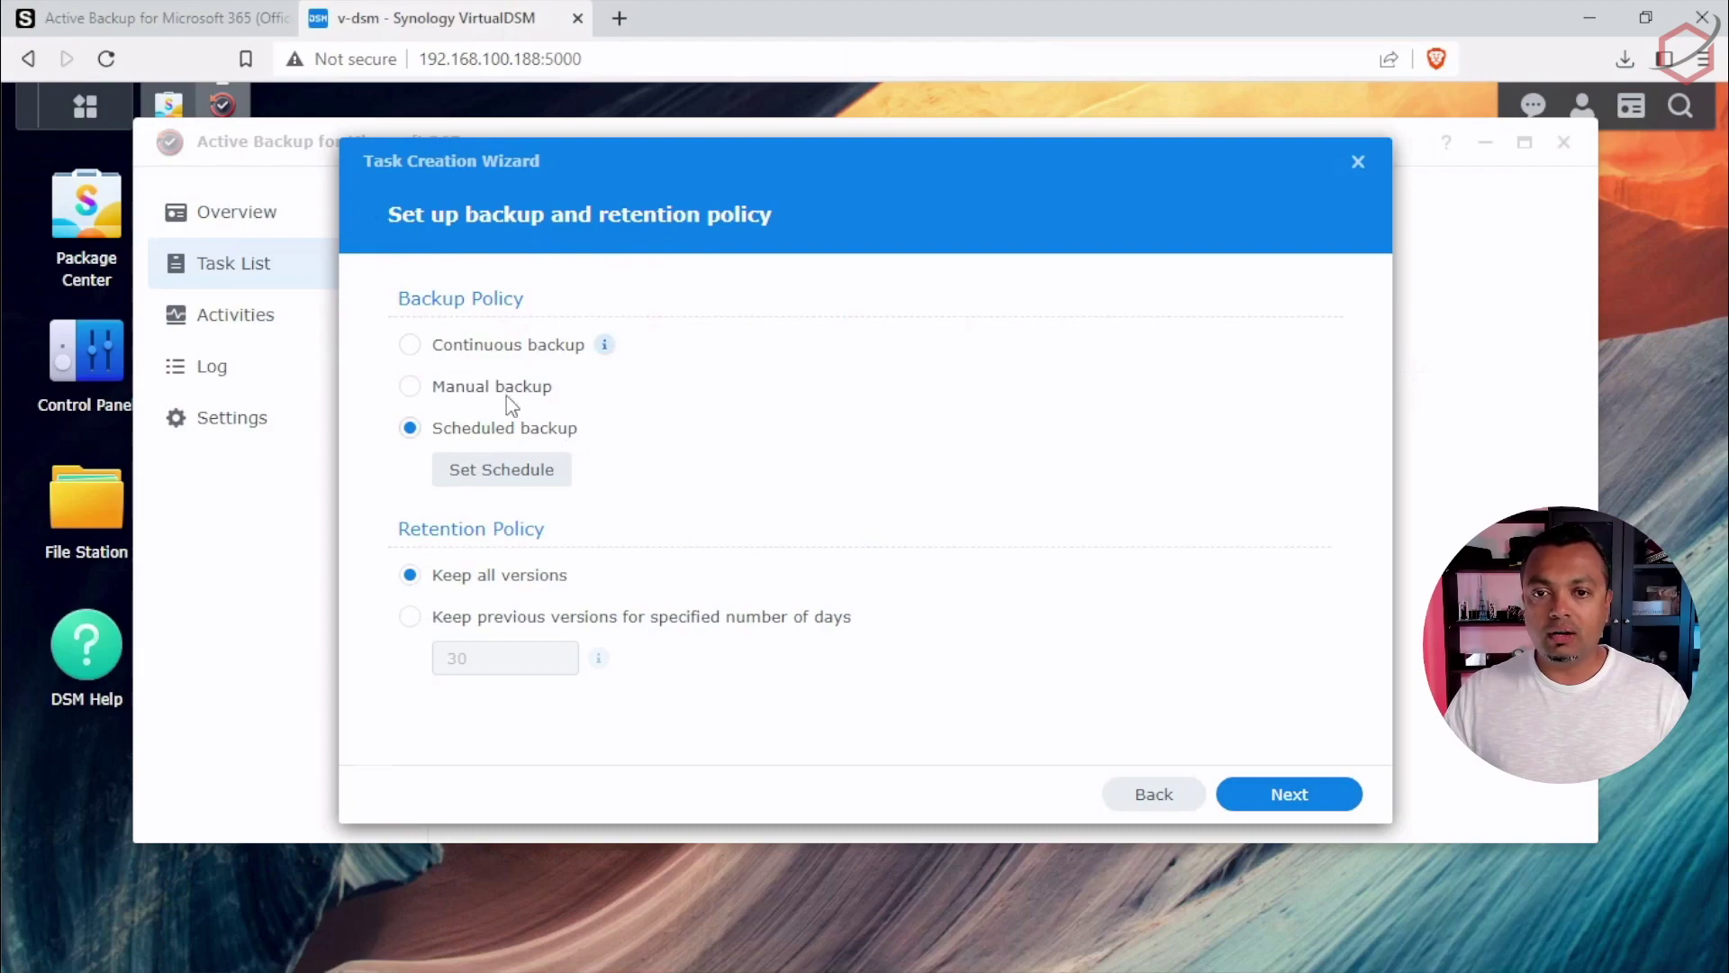
{"action": "left_click", "coordinate": [504, 482]}
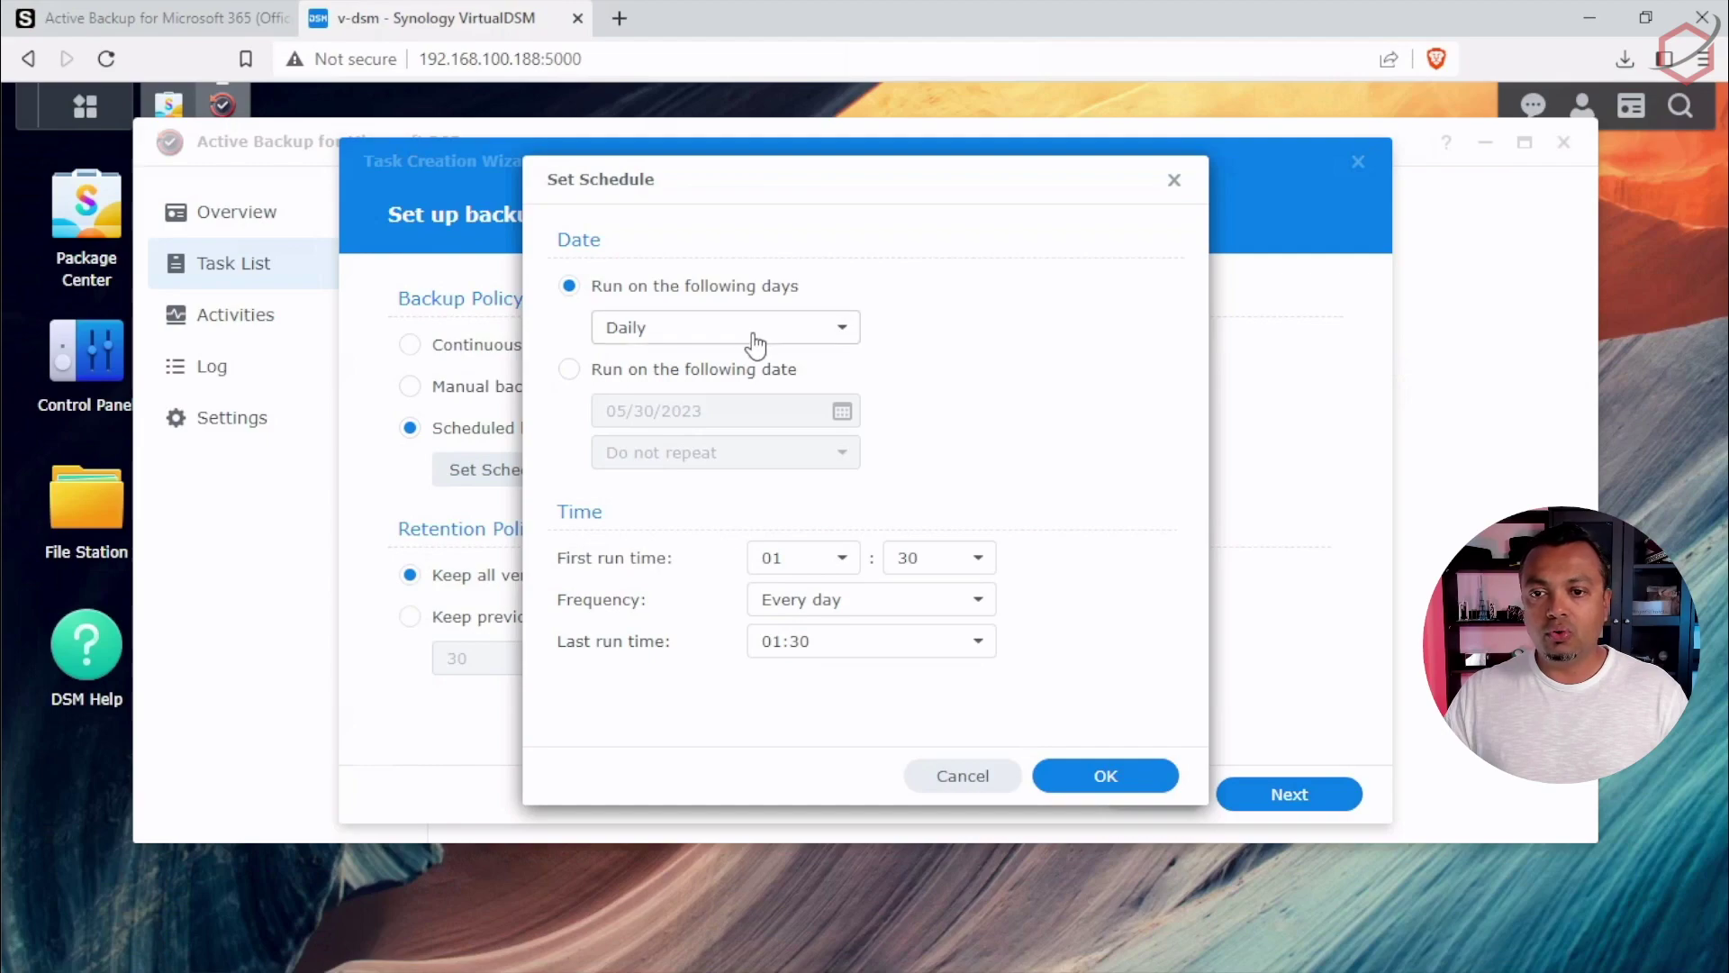
{"action": "left_click", "coordinate": [820, 570]}
{"action": "scroll", "coordinate": [799, 784], "scroll_direction": "down", "scroll_amount": 1}
{"action": "left_click", "coordinate": [811, 713]}
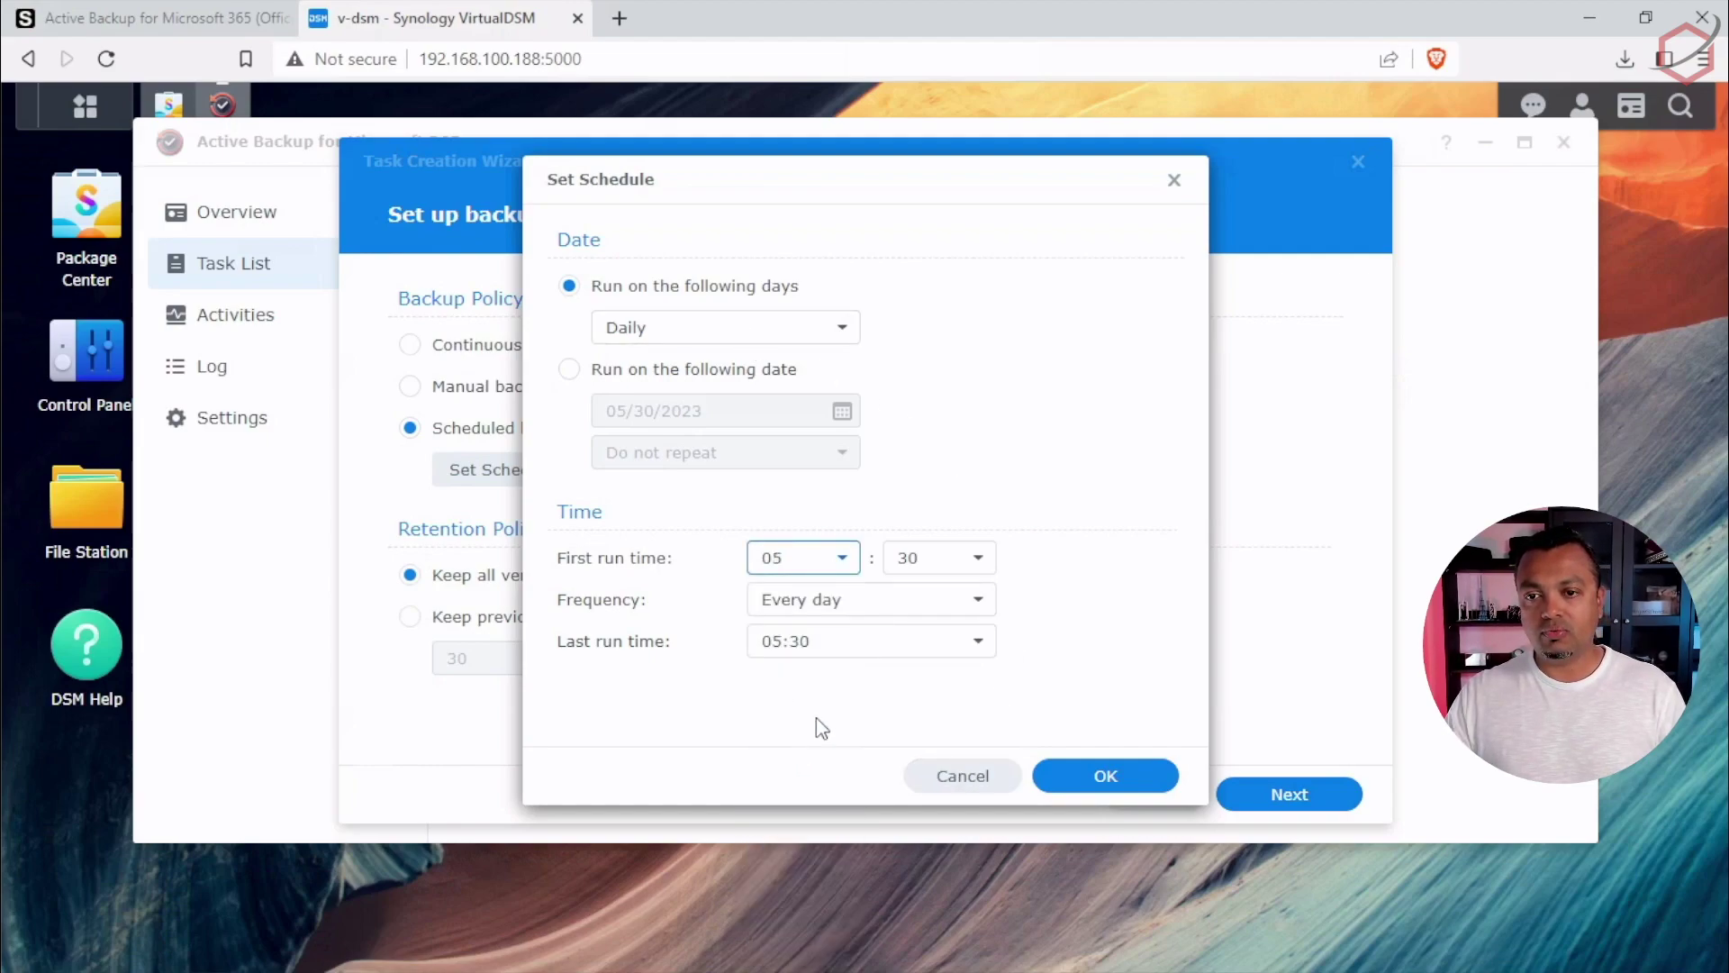
{"action": "left_click", "coordinate": [1125, 794]}
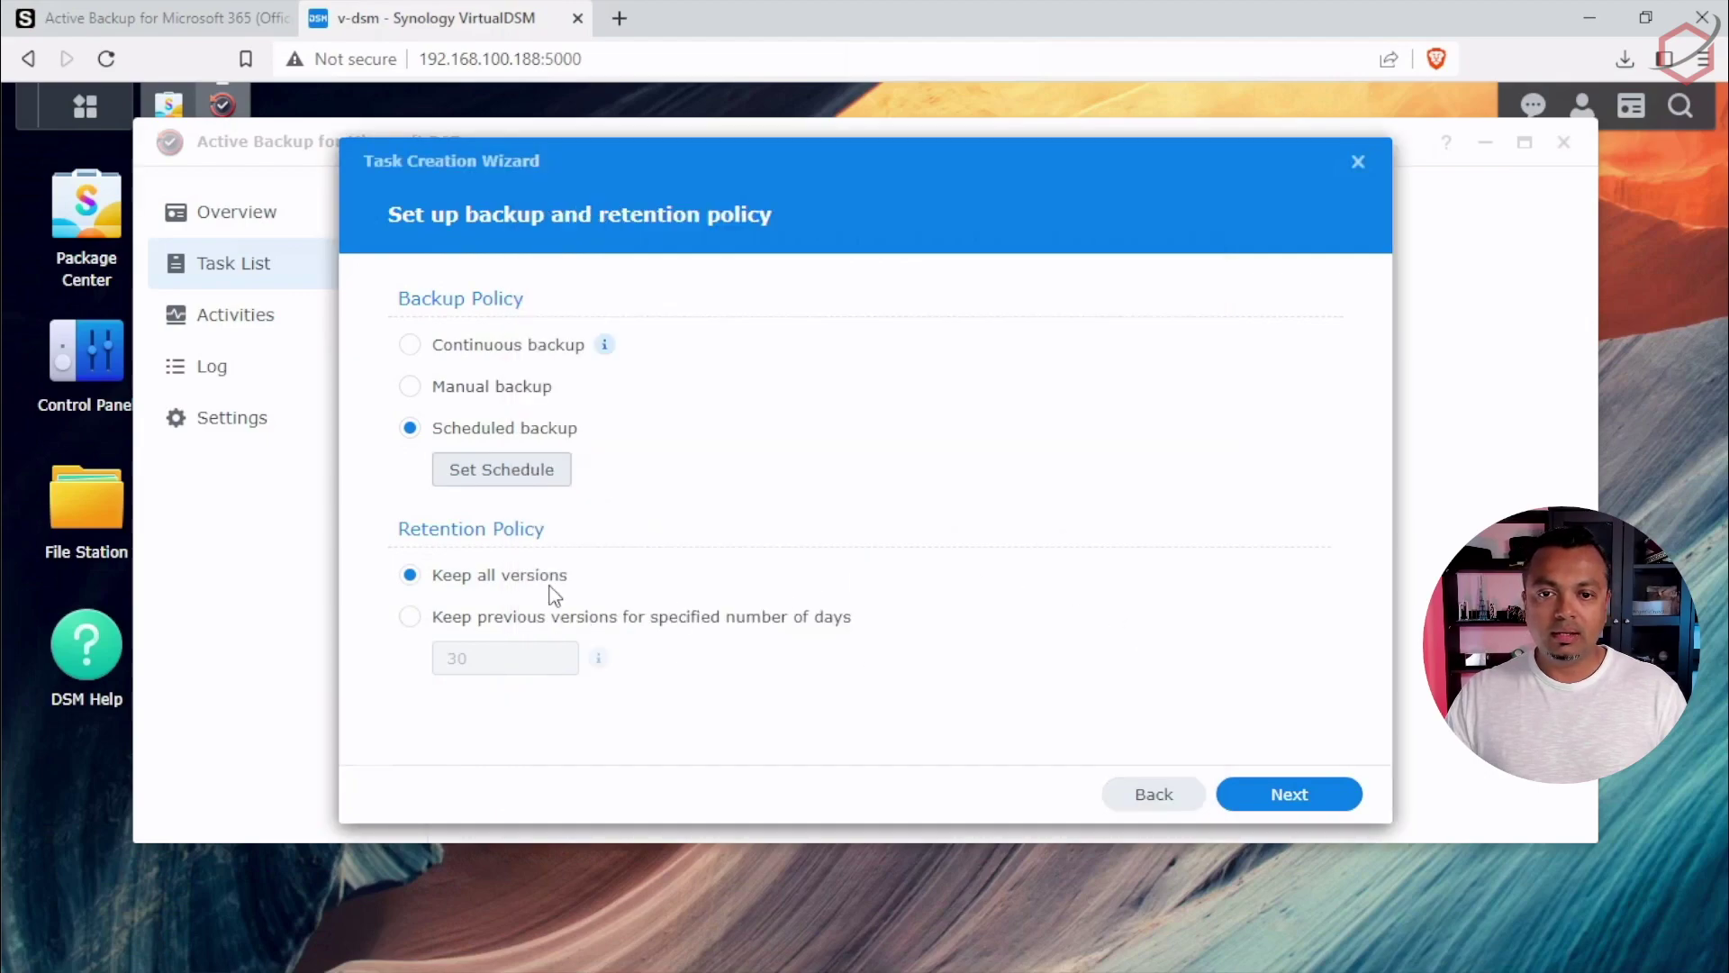
- Set retention to keep previous versions for 365 days instead of 30
{"action": "left_click", "coordinate": [410, 617]}
{"action": "left_click_drag", "start_coordinate": [495, 657], "coordinate": [437, 658]}
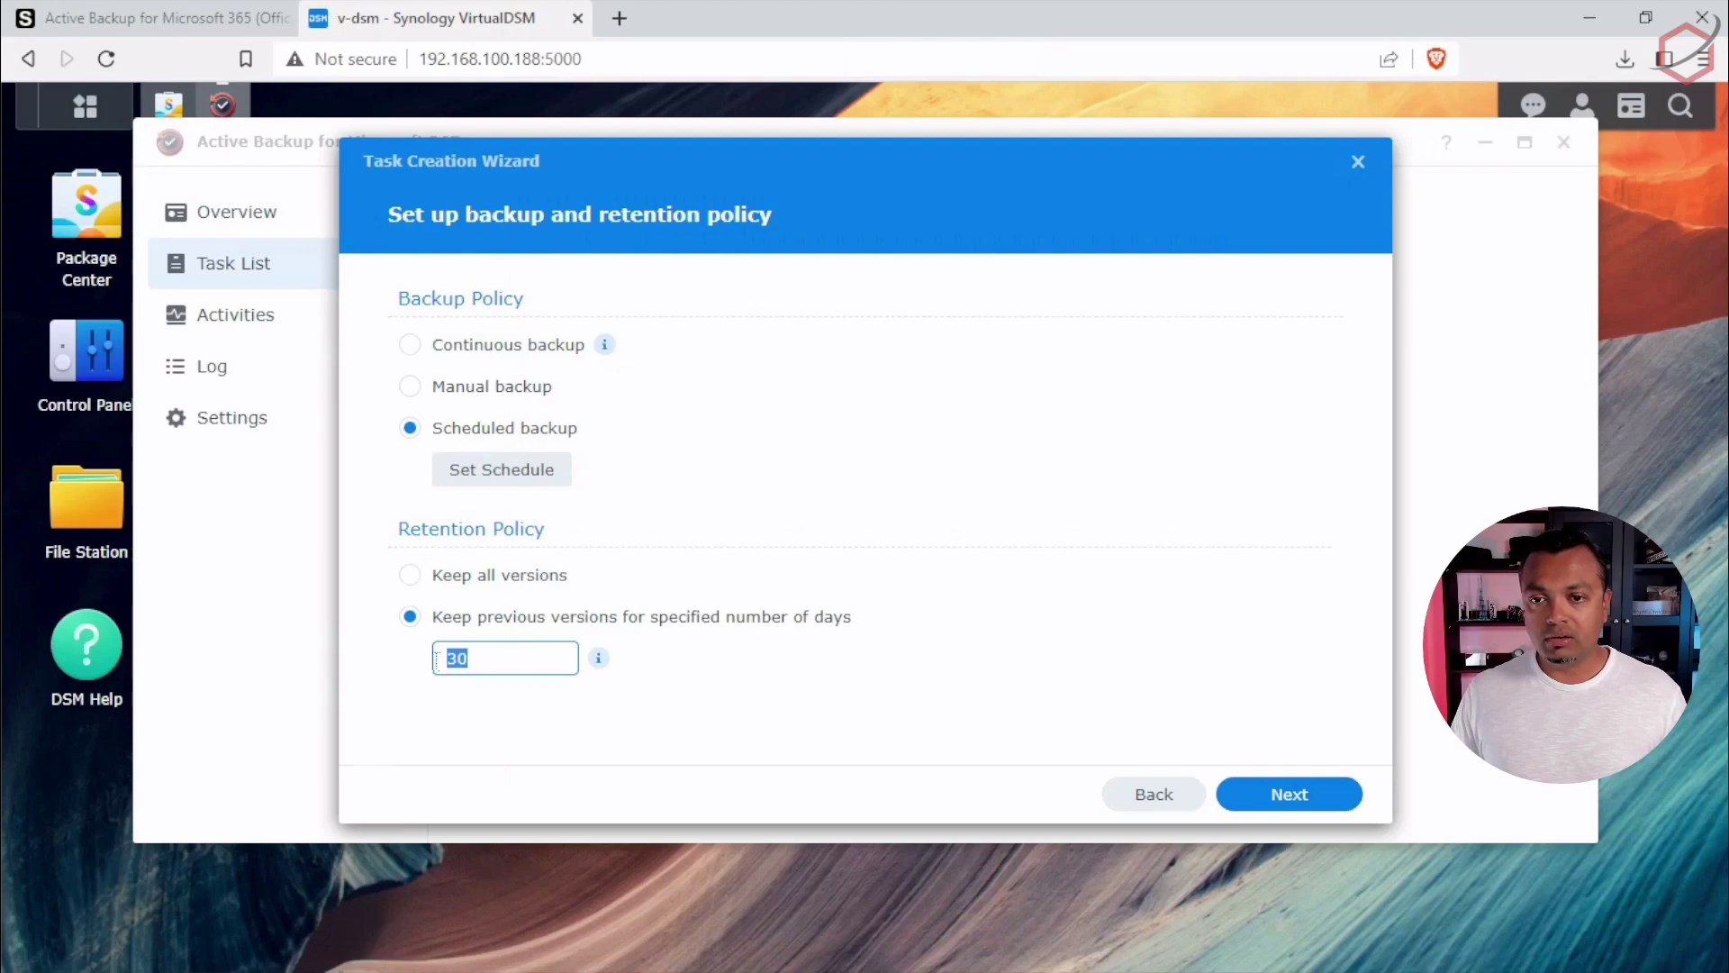
{"action": "type", "text": "365"}
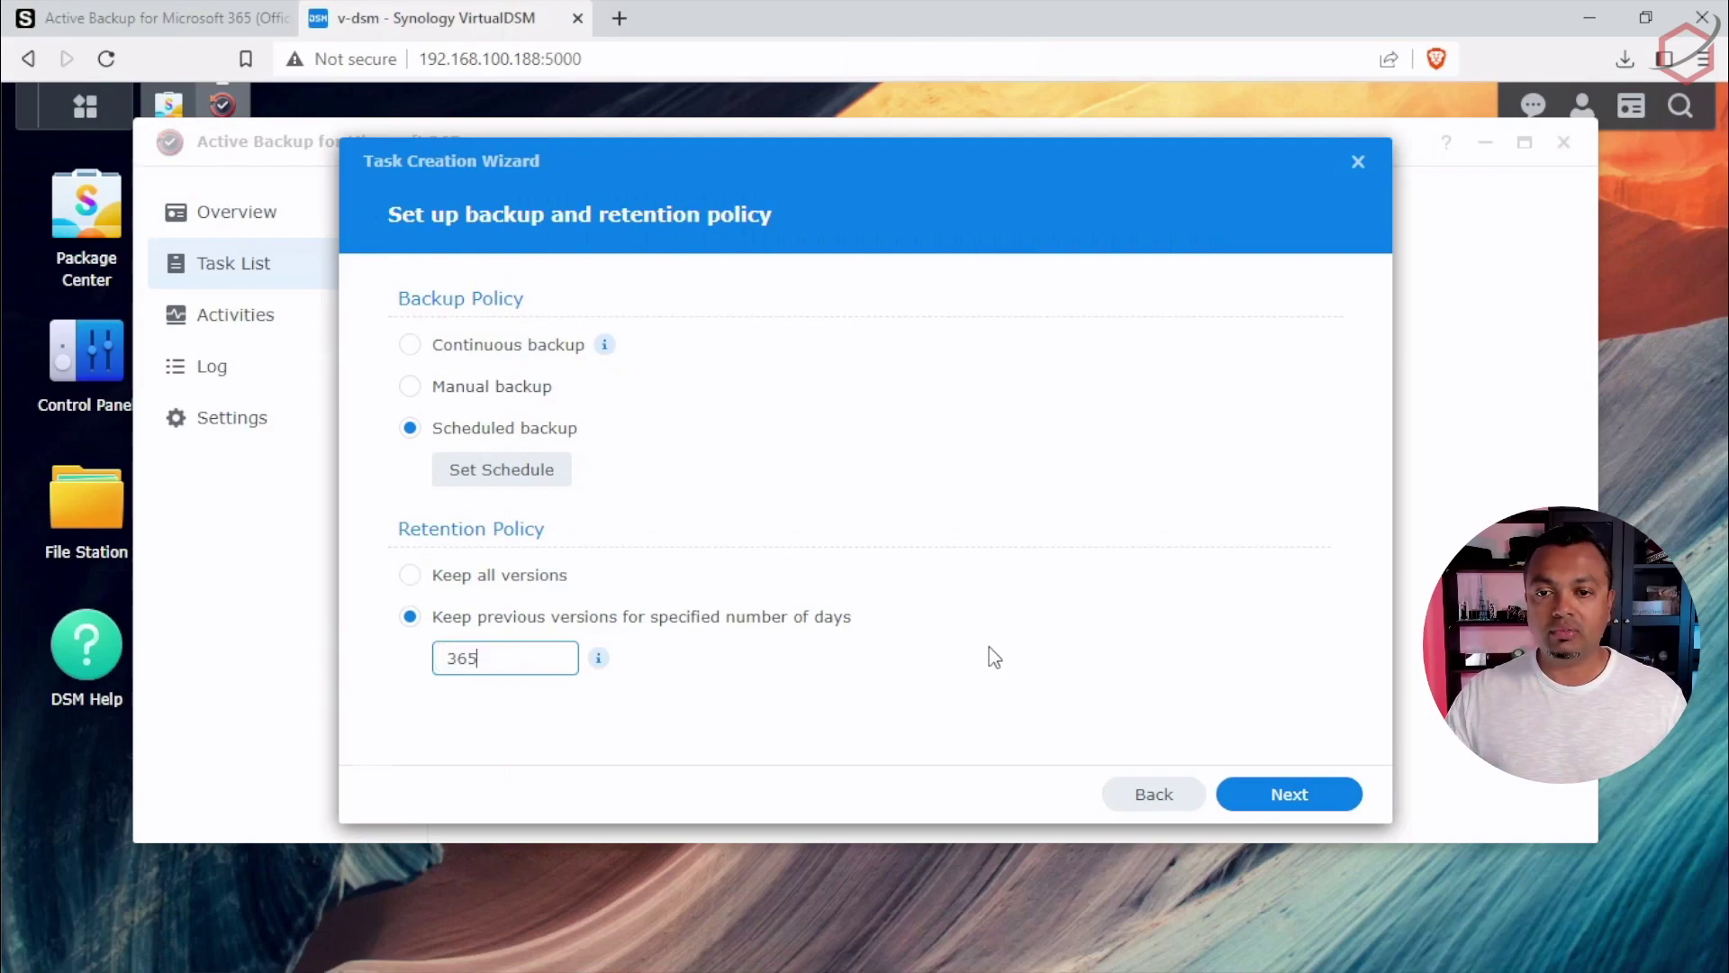
{"action": "left_click", "coordinate": [989, 649]}
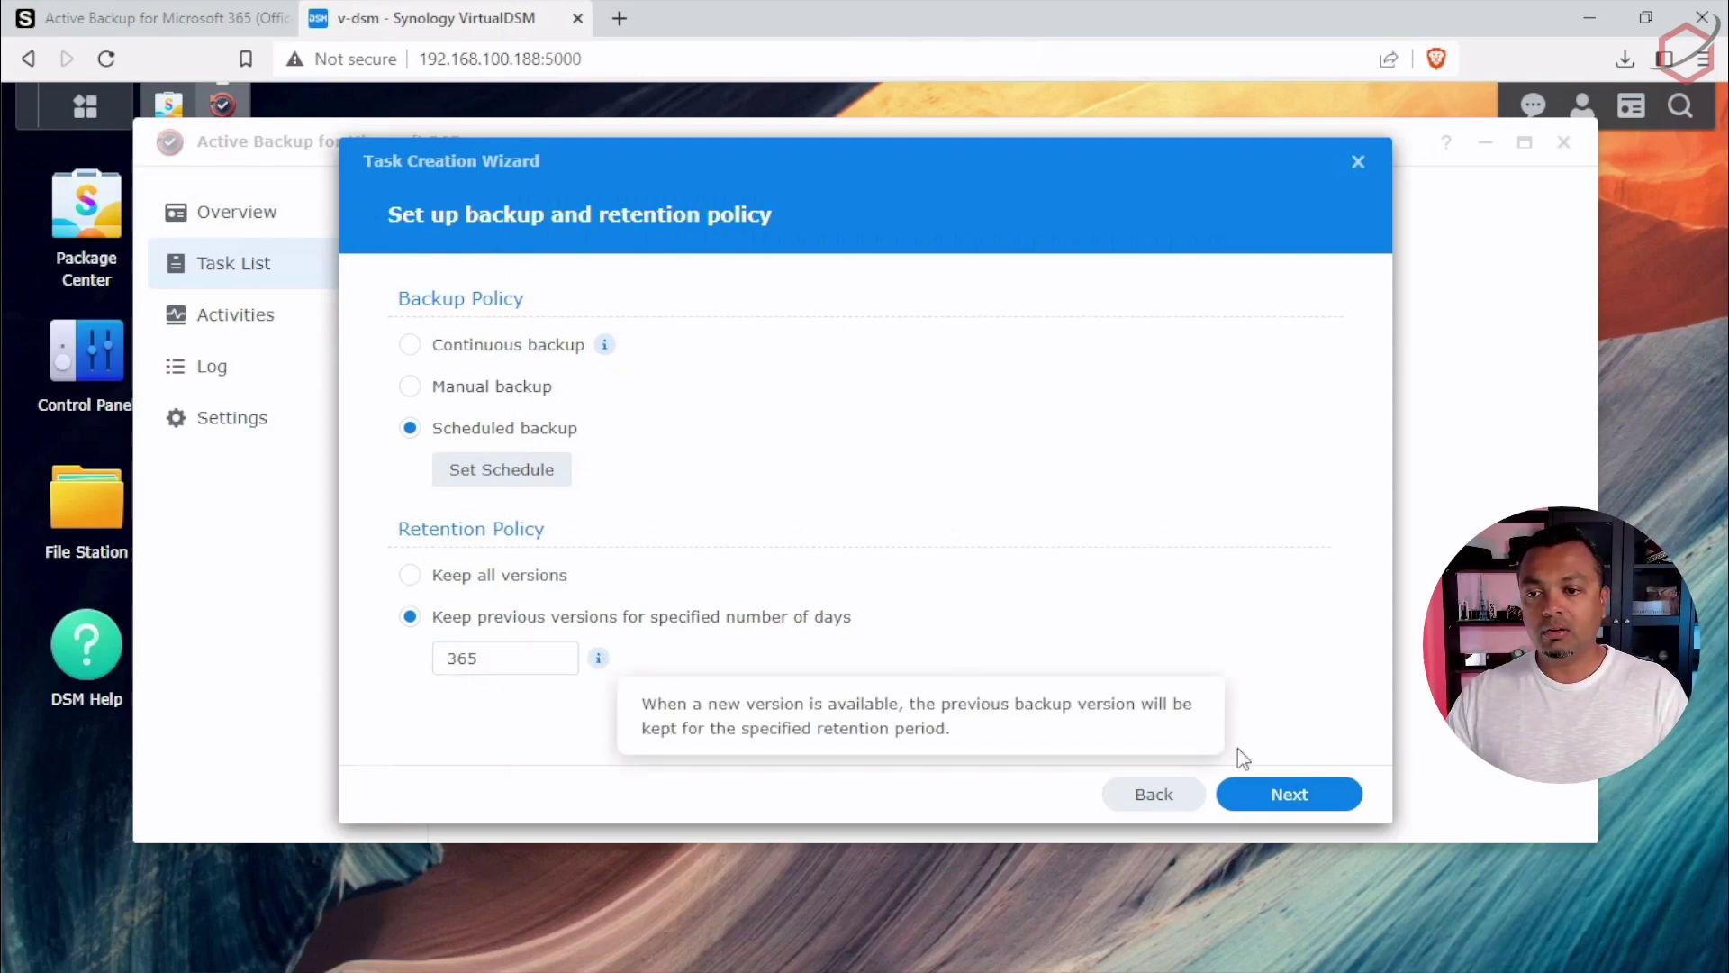
- Create the backup_youtube demo task from its summary and run the backup immediately
{"action": "left_click", "coordinate": [1277, 795]}
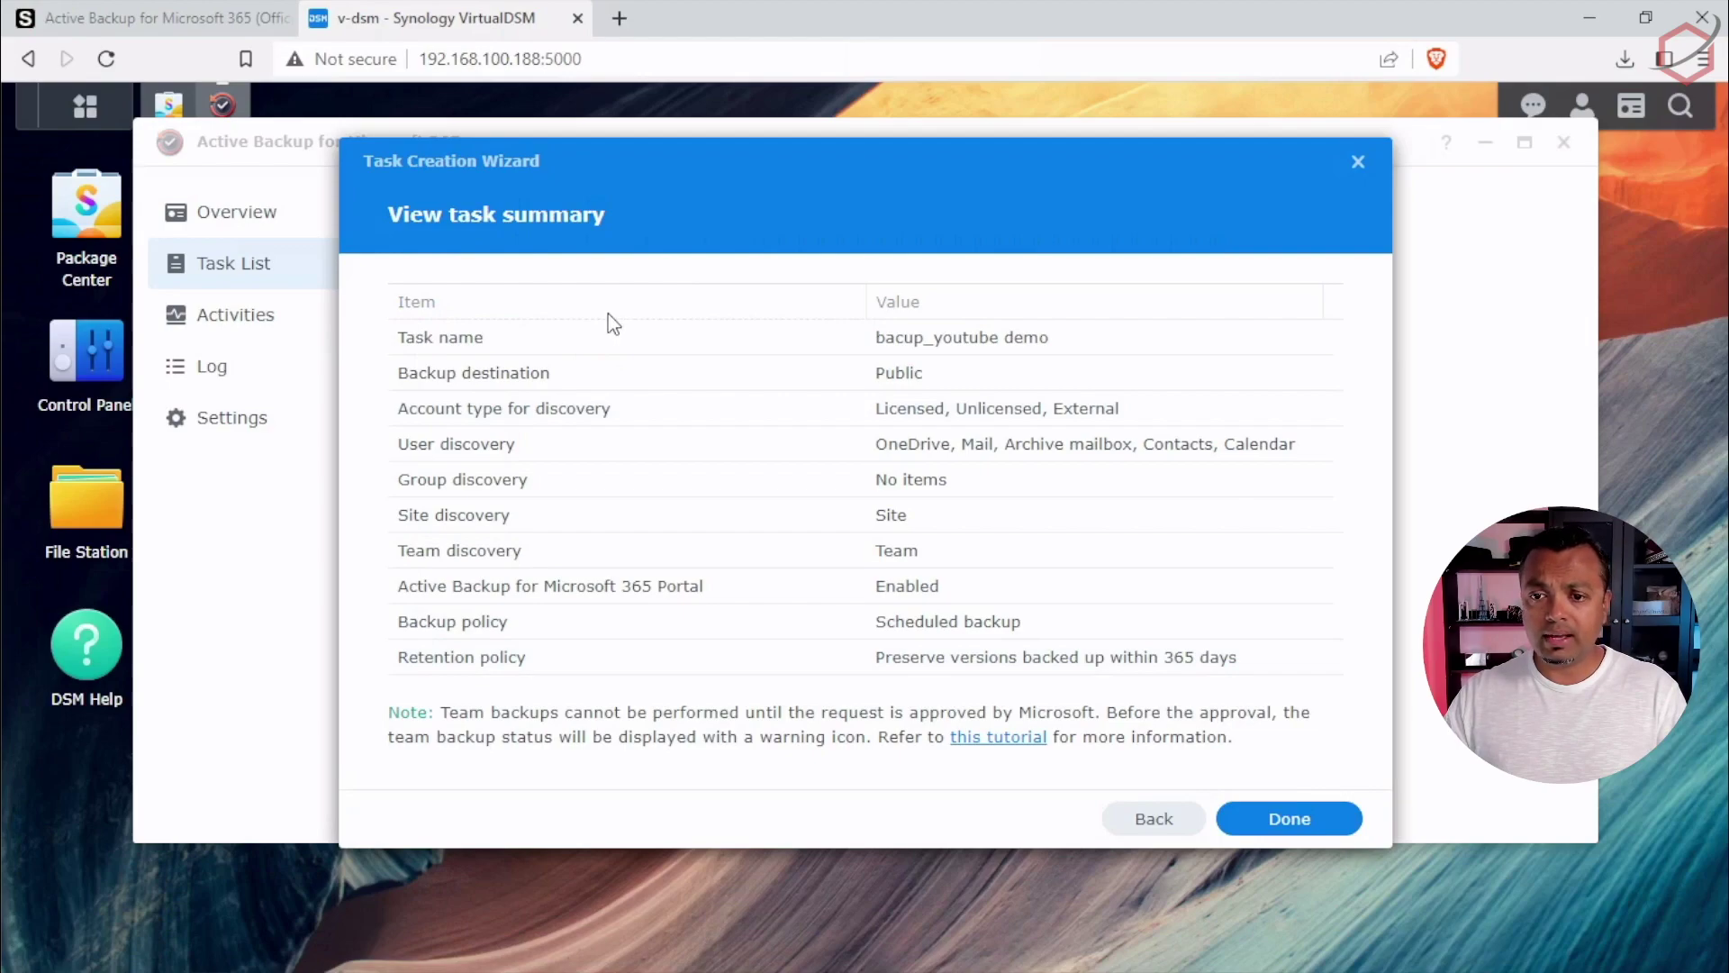
{"action": "left_click", "coordinate": [1261, 822]}
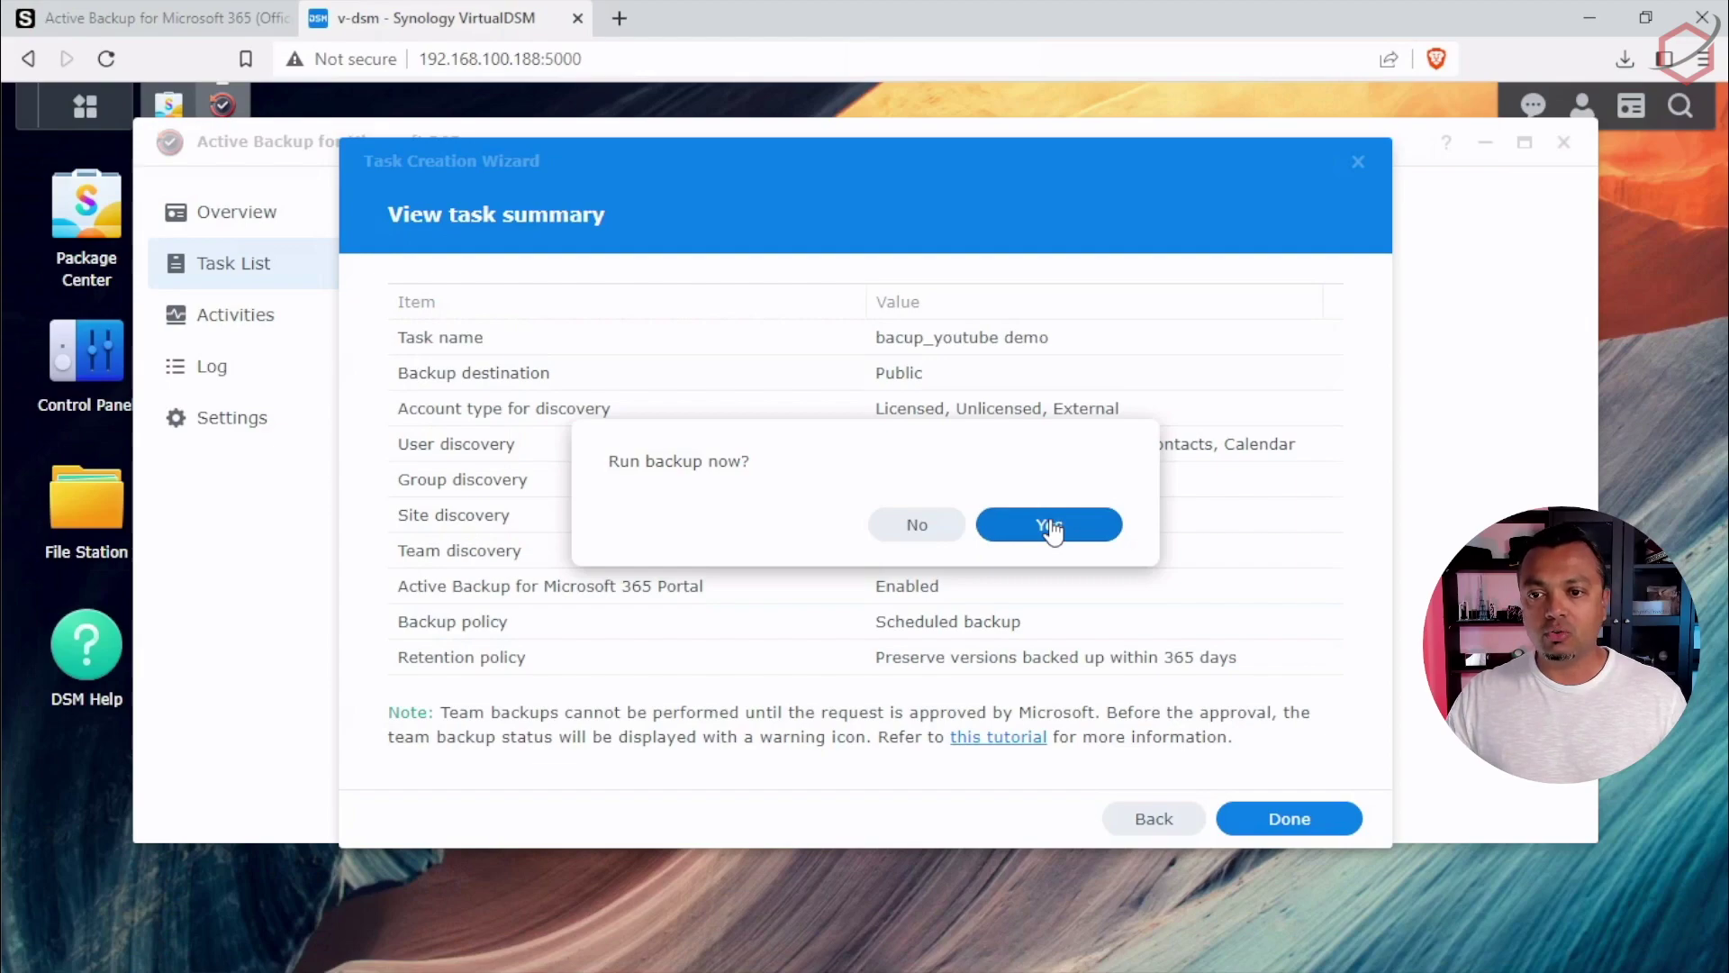
{"action": "left_click", "coordinate": [1052, 526]}
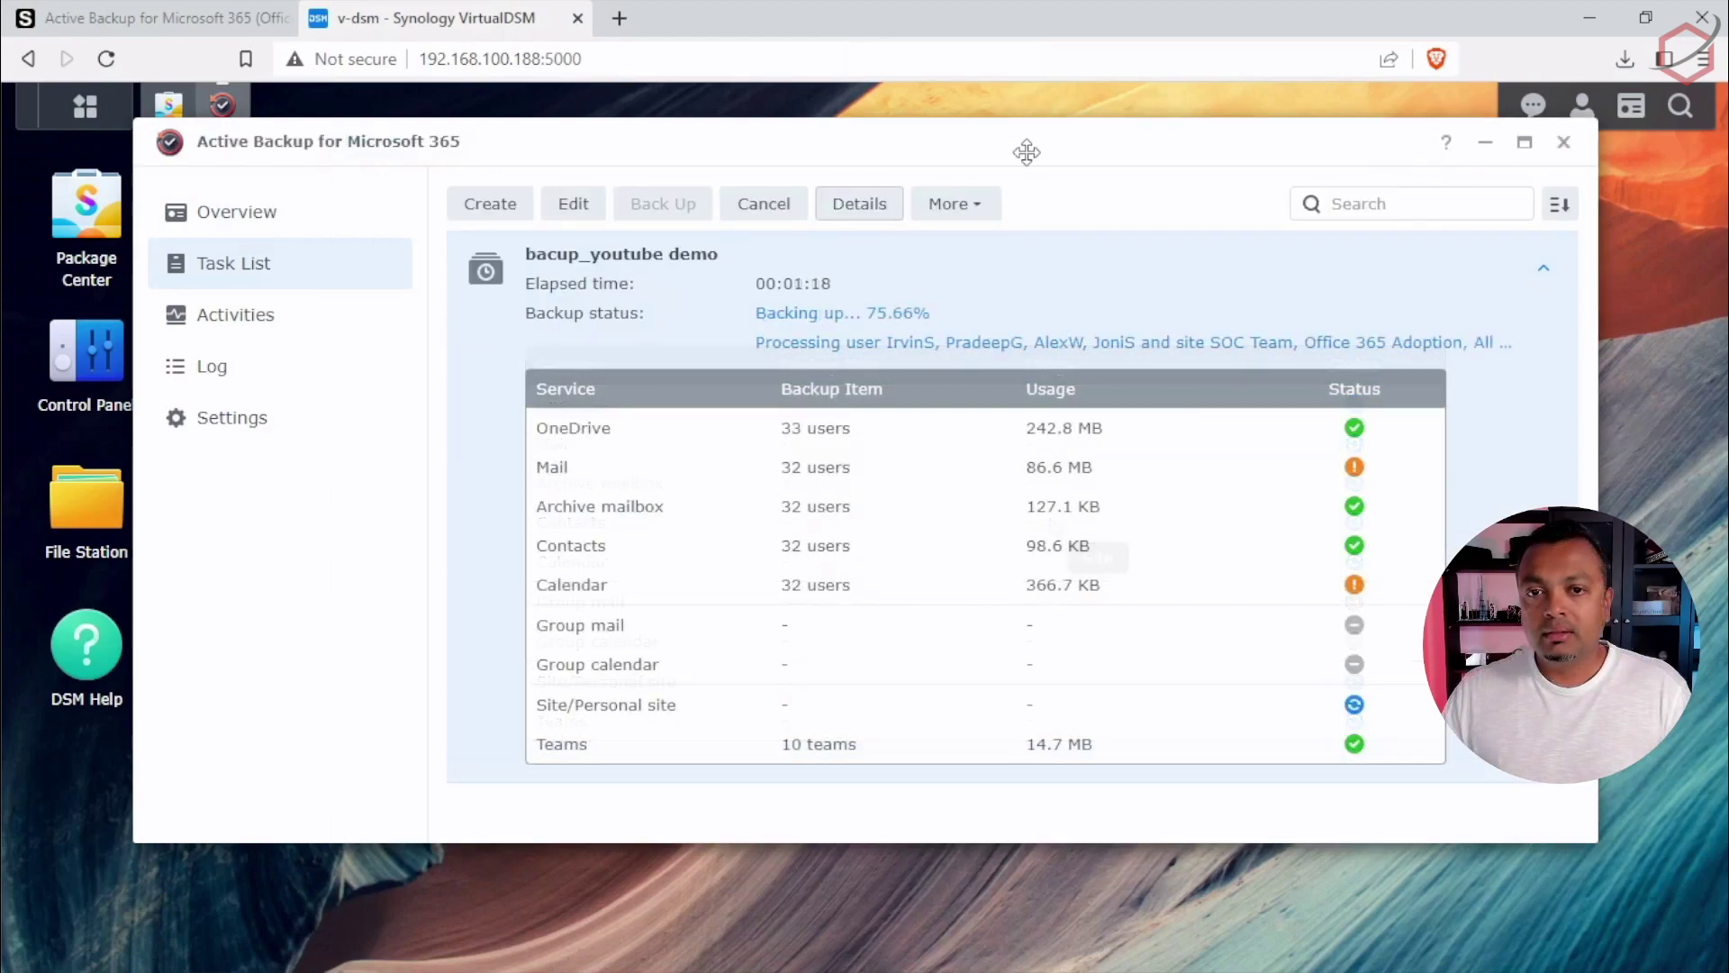
{"action": "left_click_drag", "start_coordinate": [1027, 152], "coordinate": [1018, 148]}
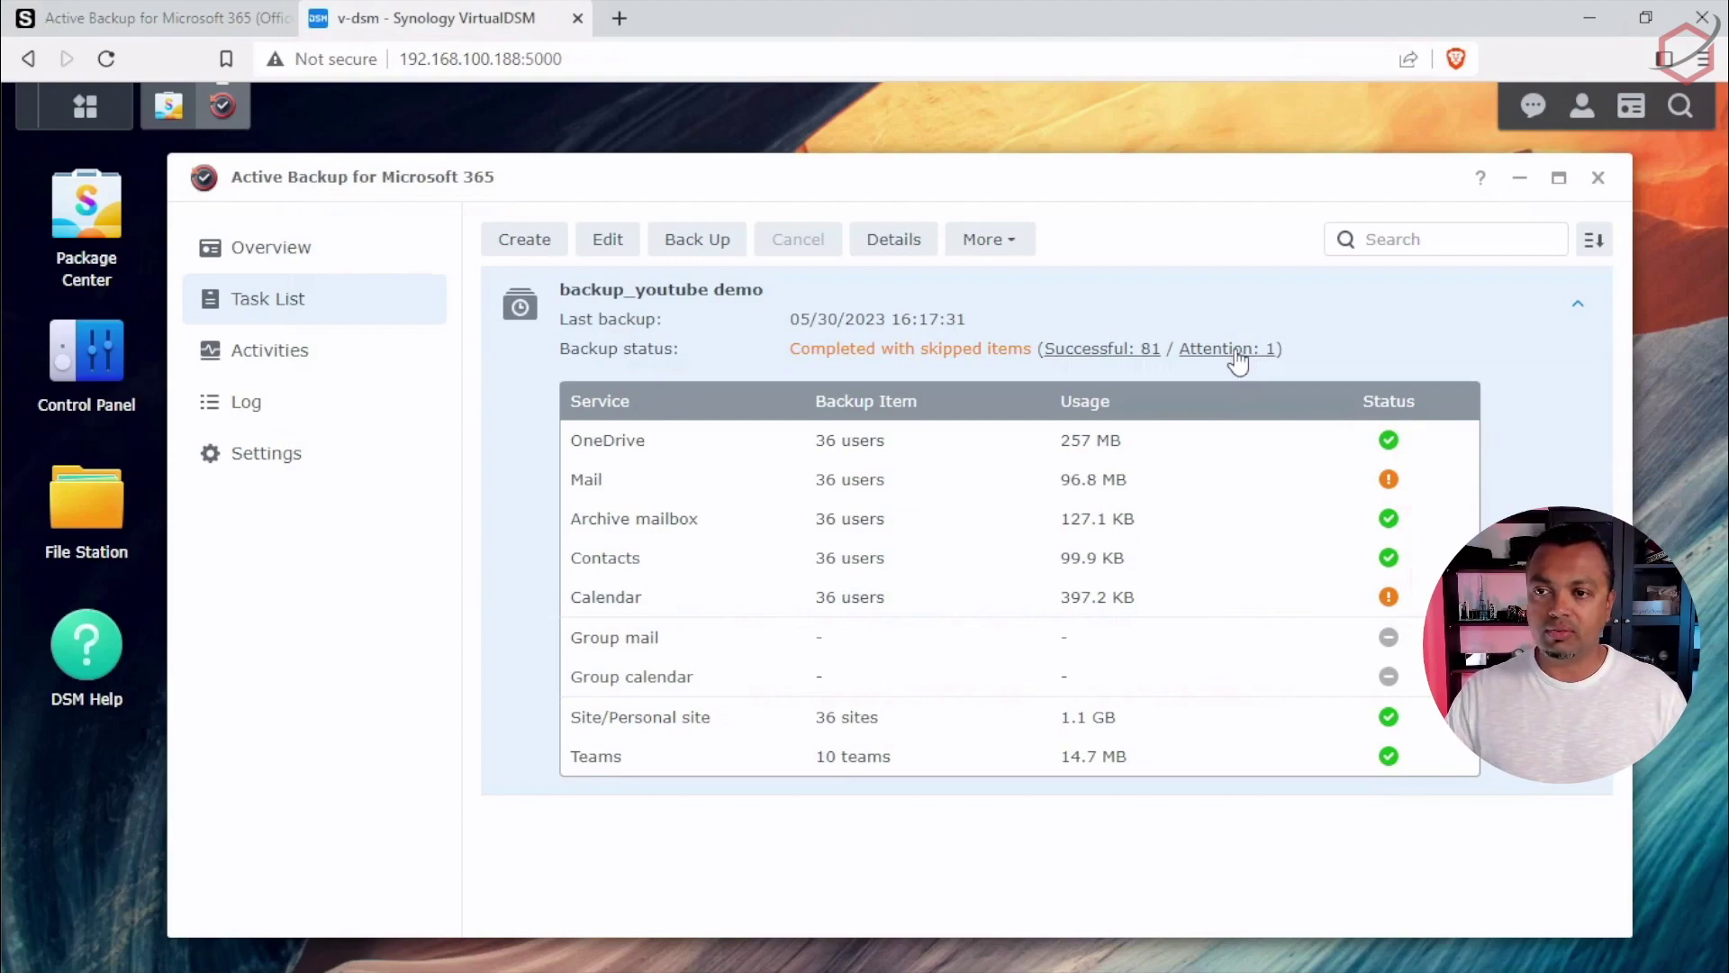
{"action": "left_click", "coordinate": [1235, 350]}
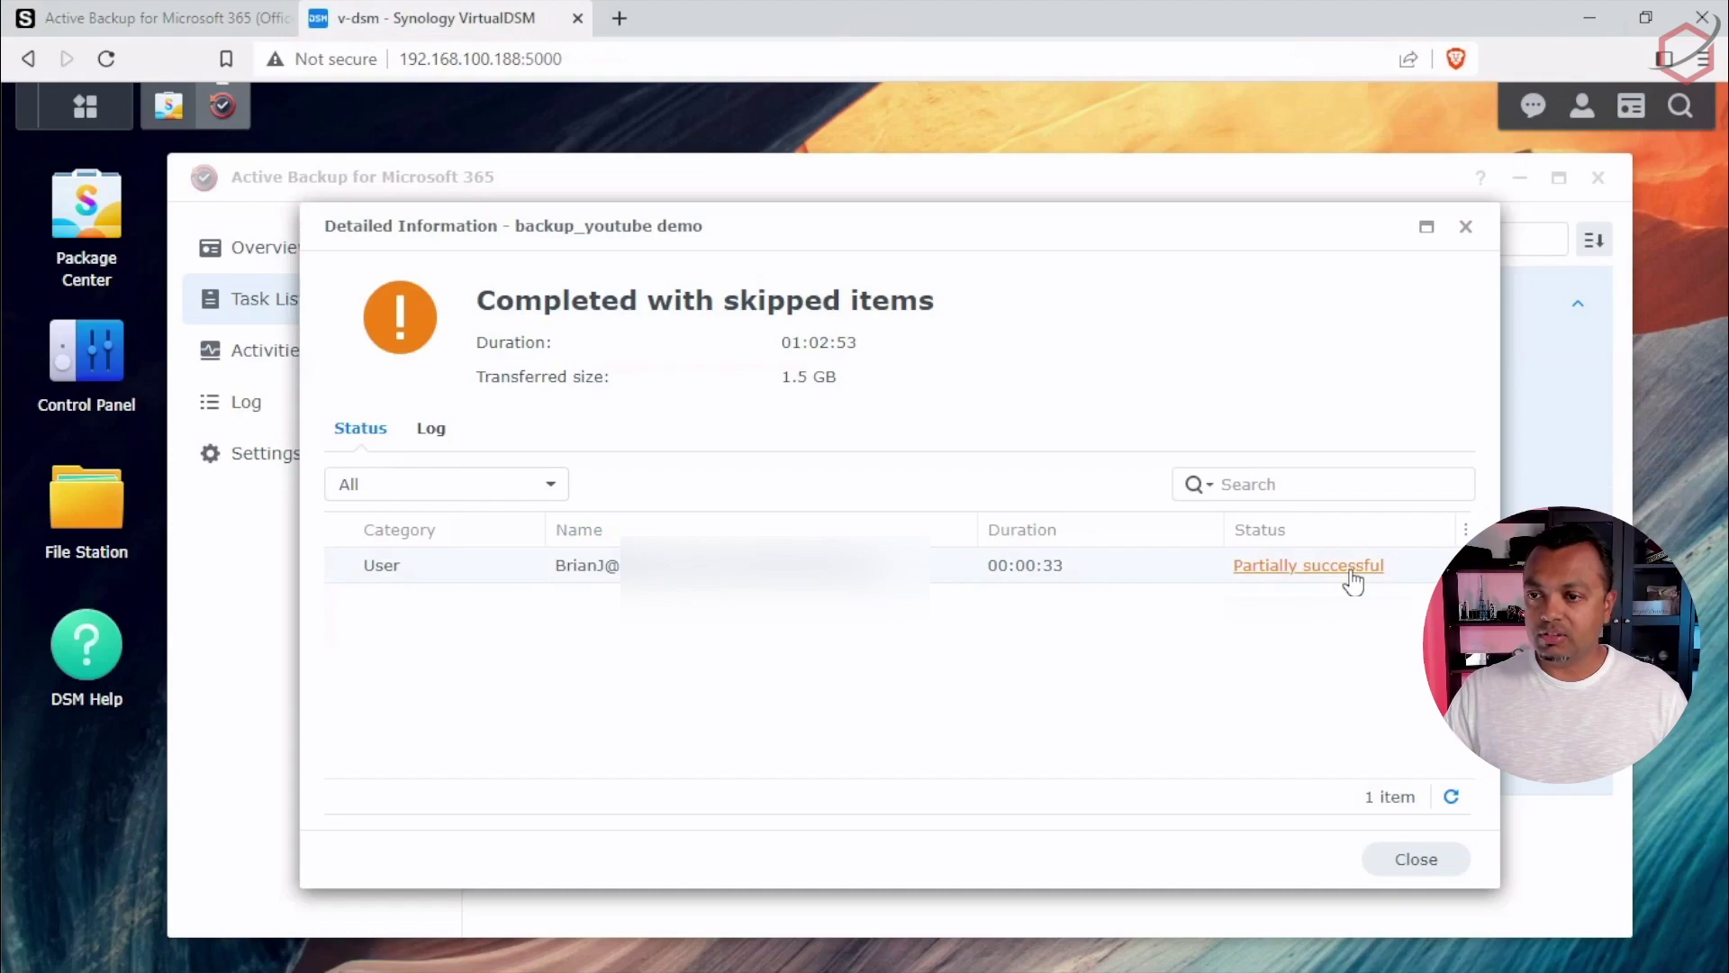
{"action": "left_click", "coordinate": [1352, 576]}
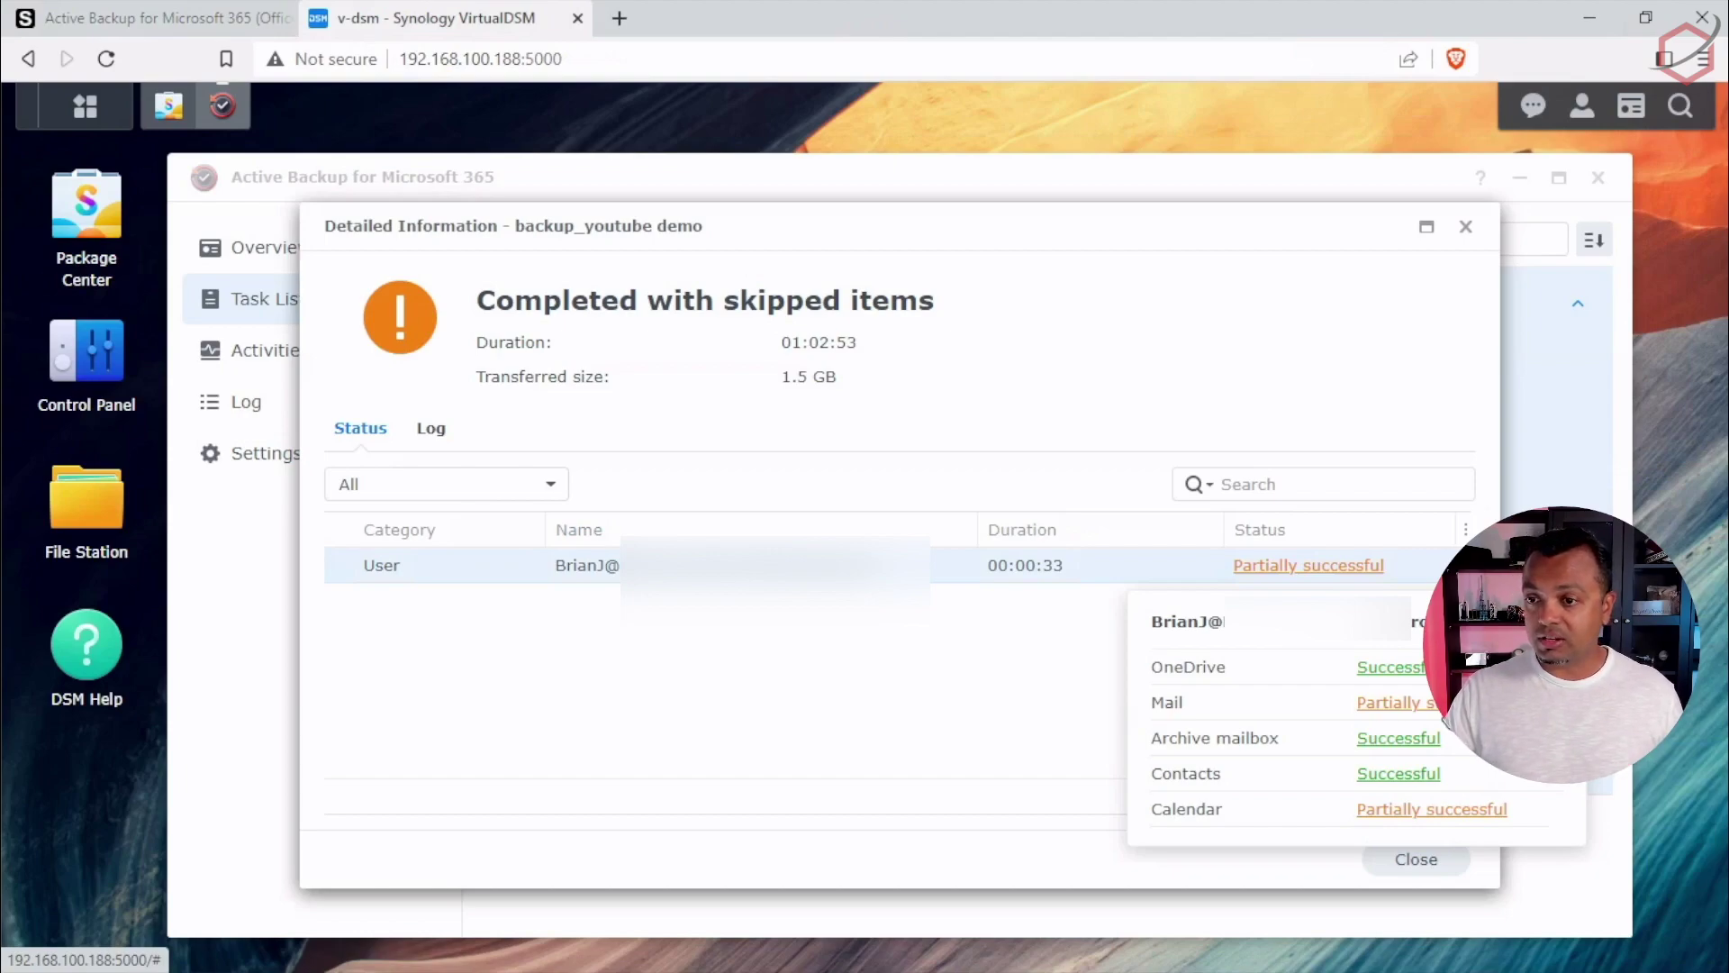
{"action": "left_click", "coordinate": [1392, 703]}
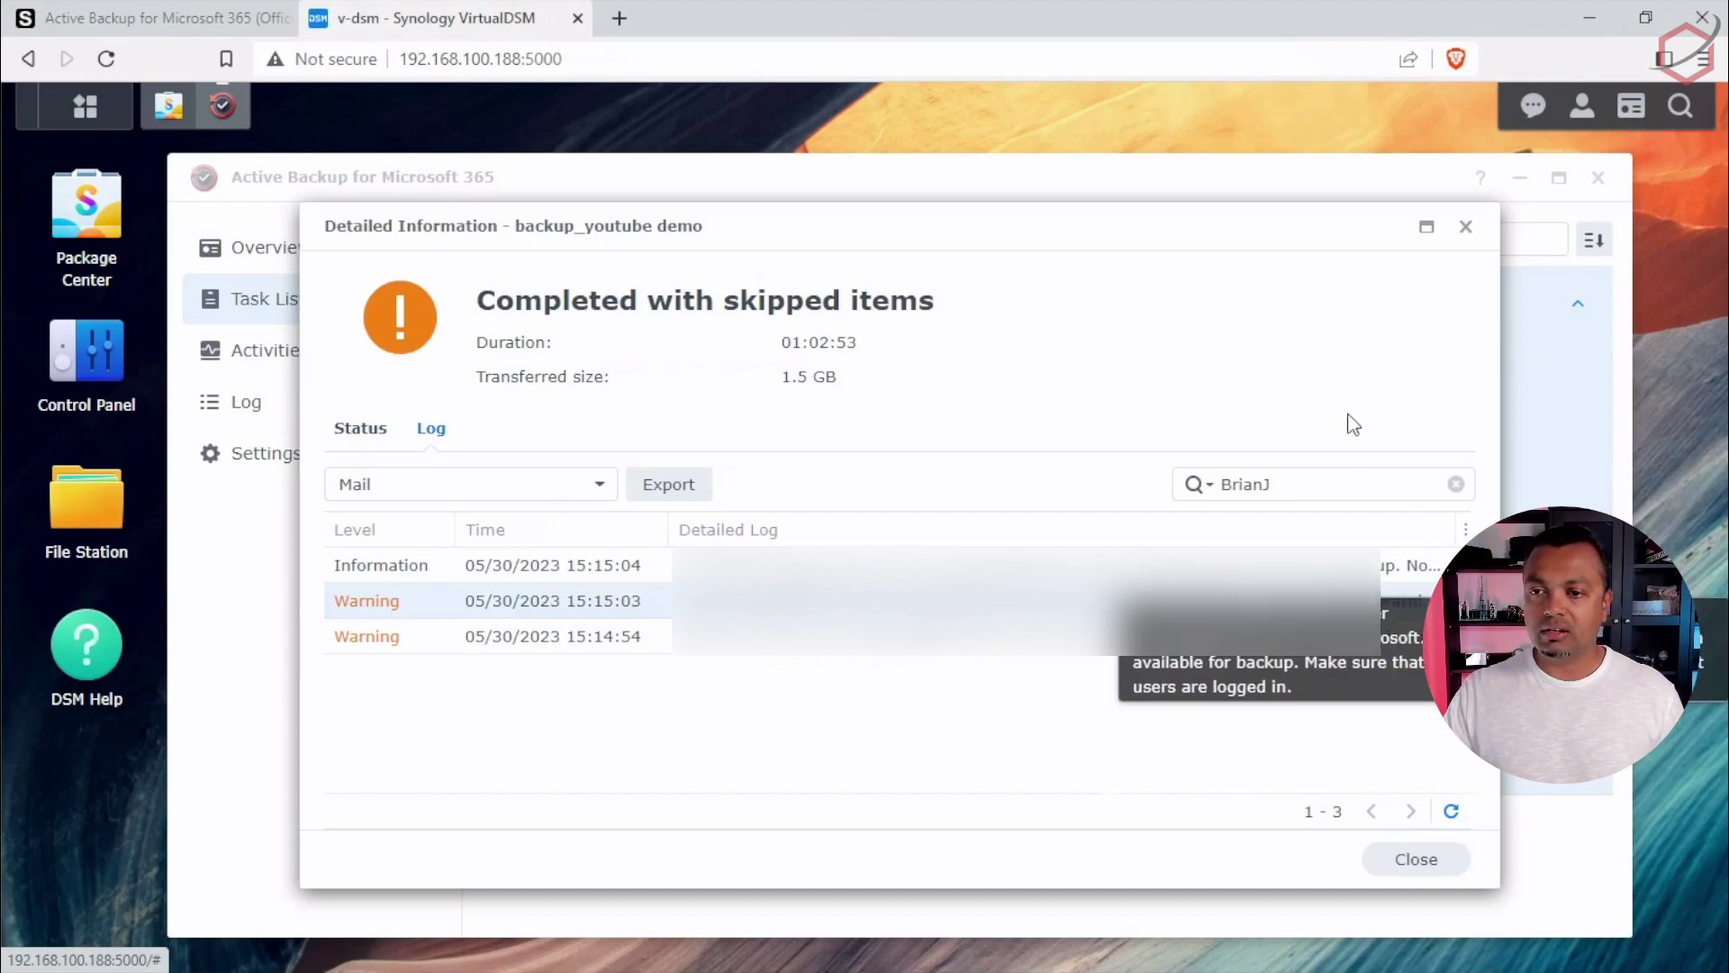
{"action": "left_click", "coordinate": [1465, 230]}
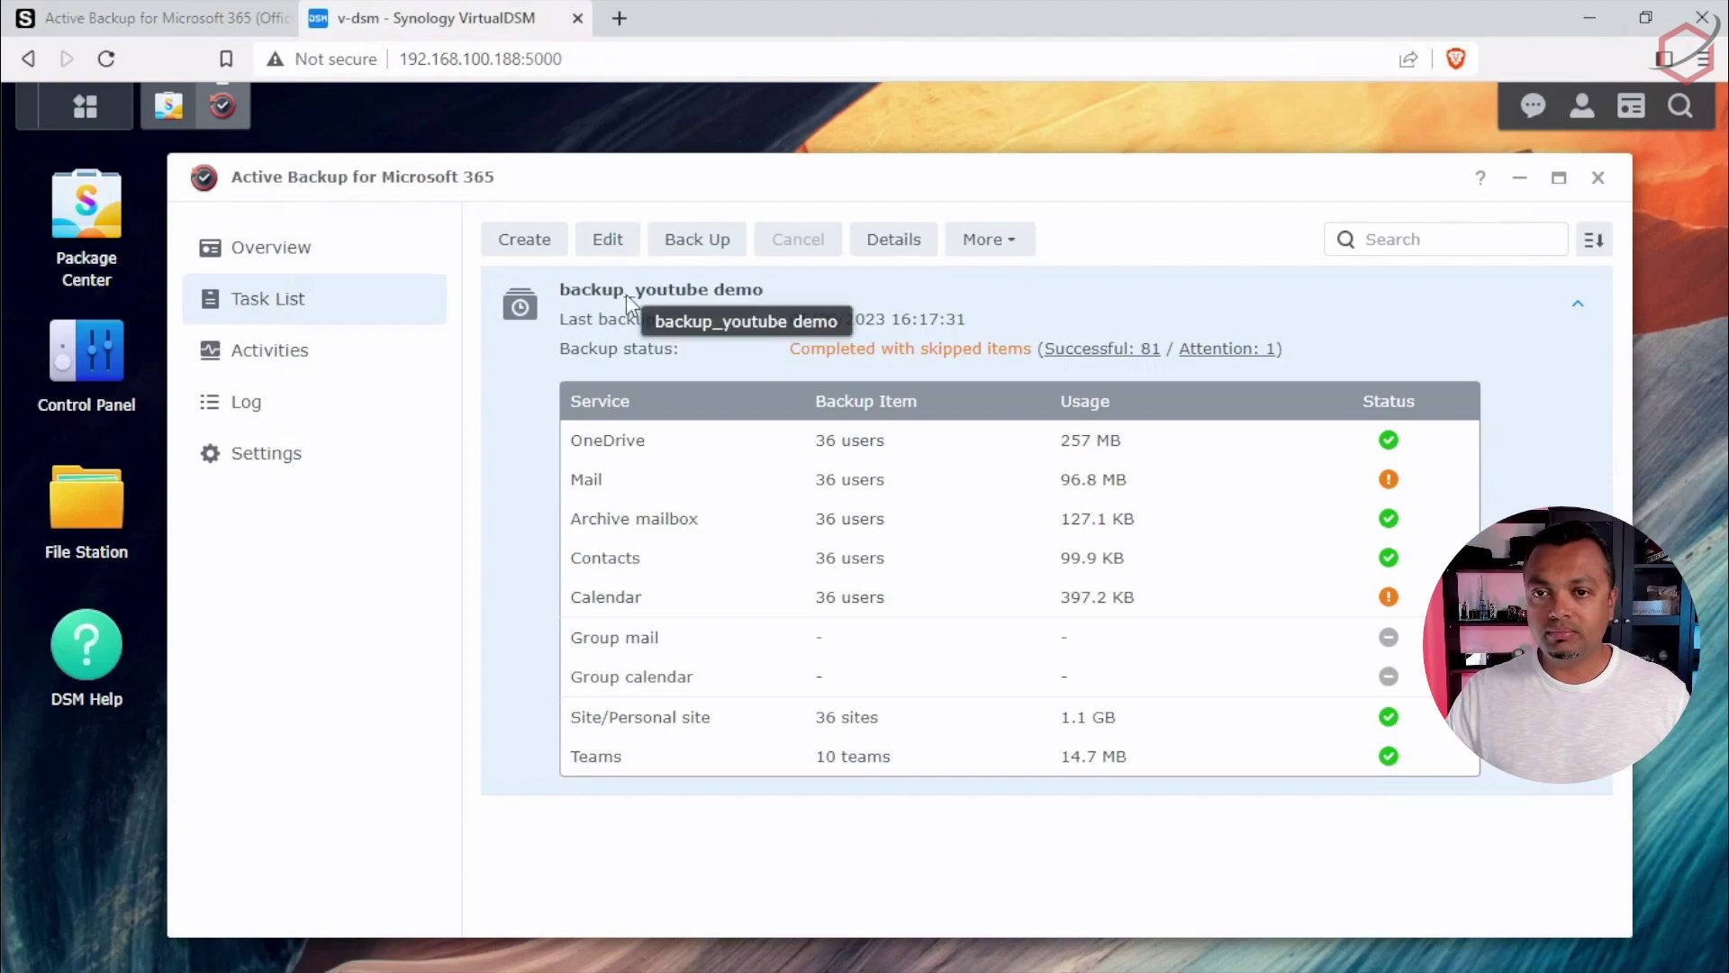
- Open the backup_youtube demo task's editor and view its 36 selected users
{"action": "left_click", "coordinate": [607, 241]}
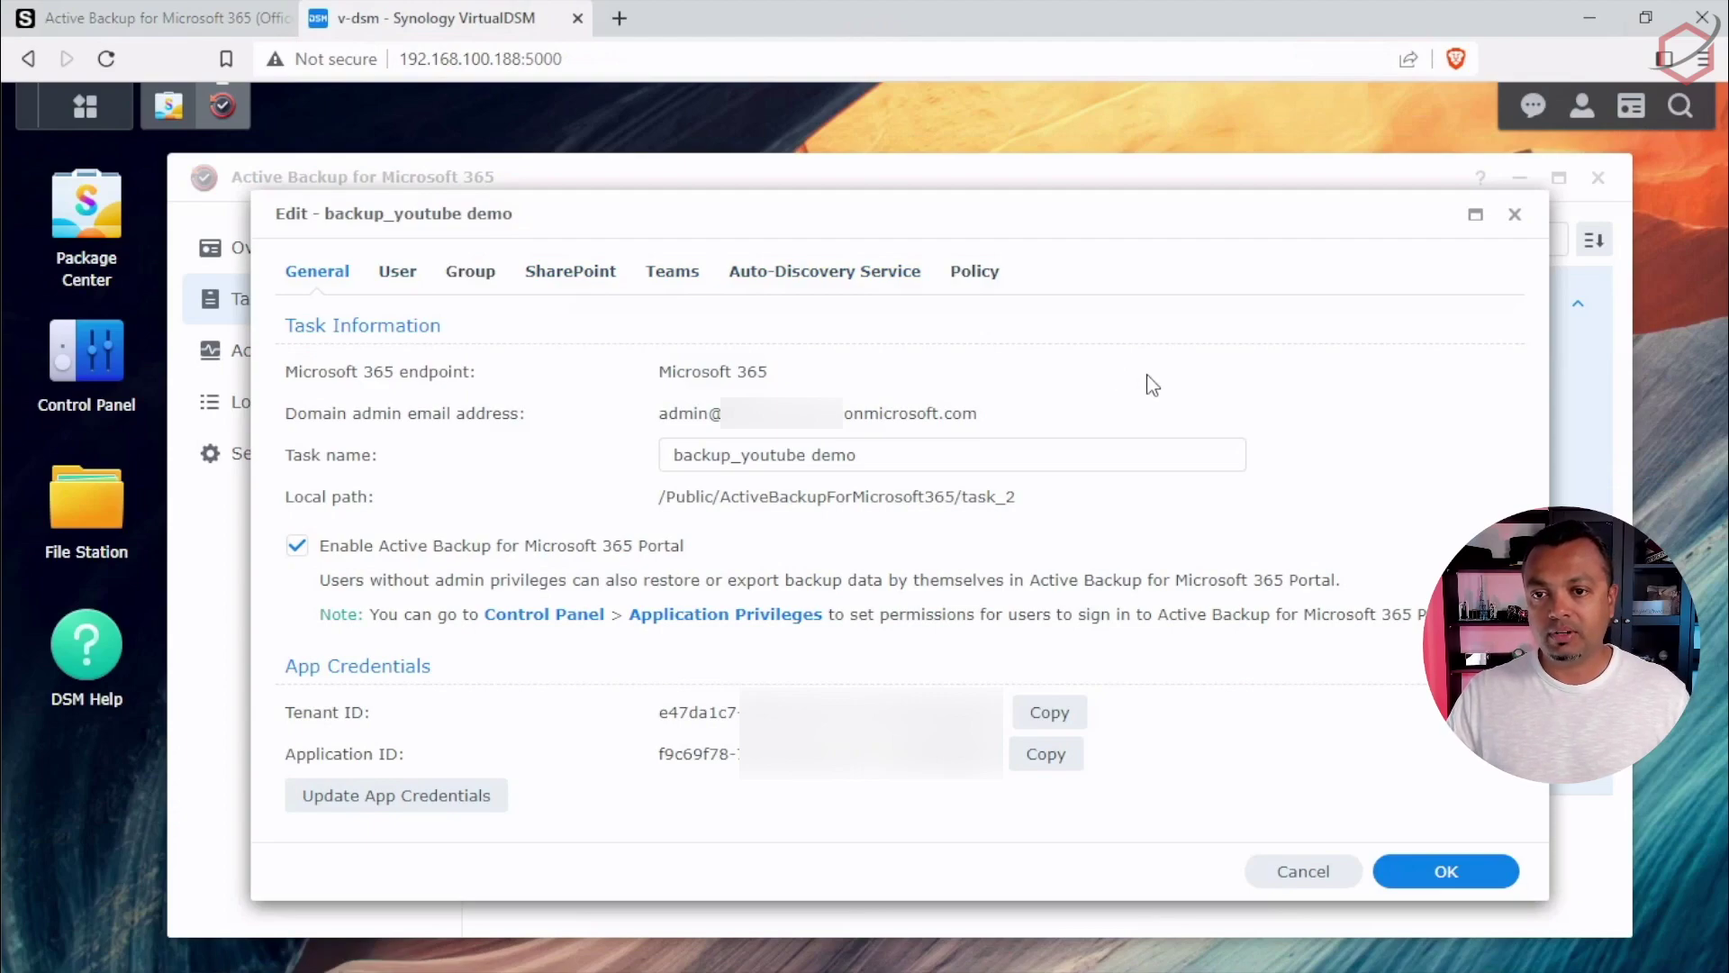
{"action": "left_click", "coordinate": [1013, 461]}
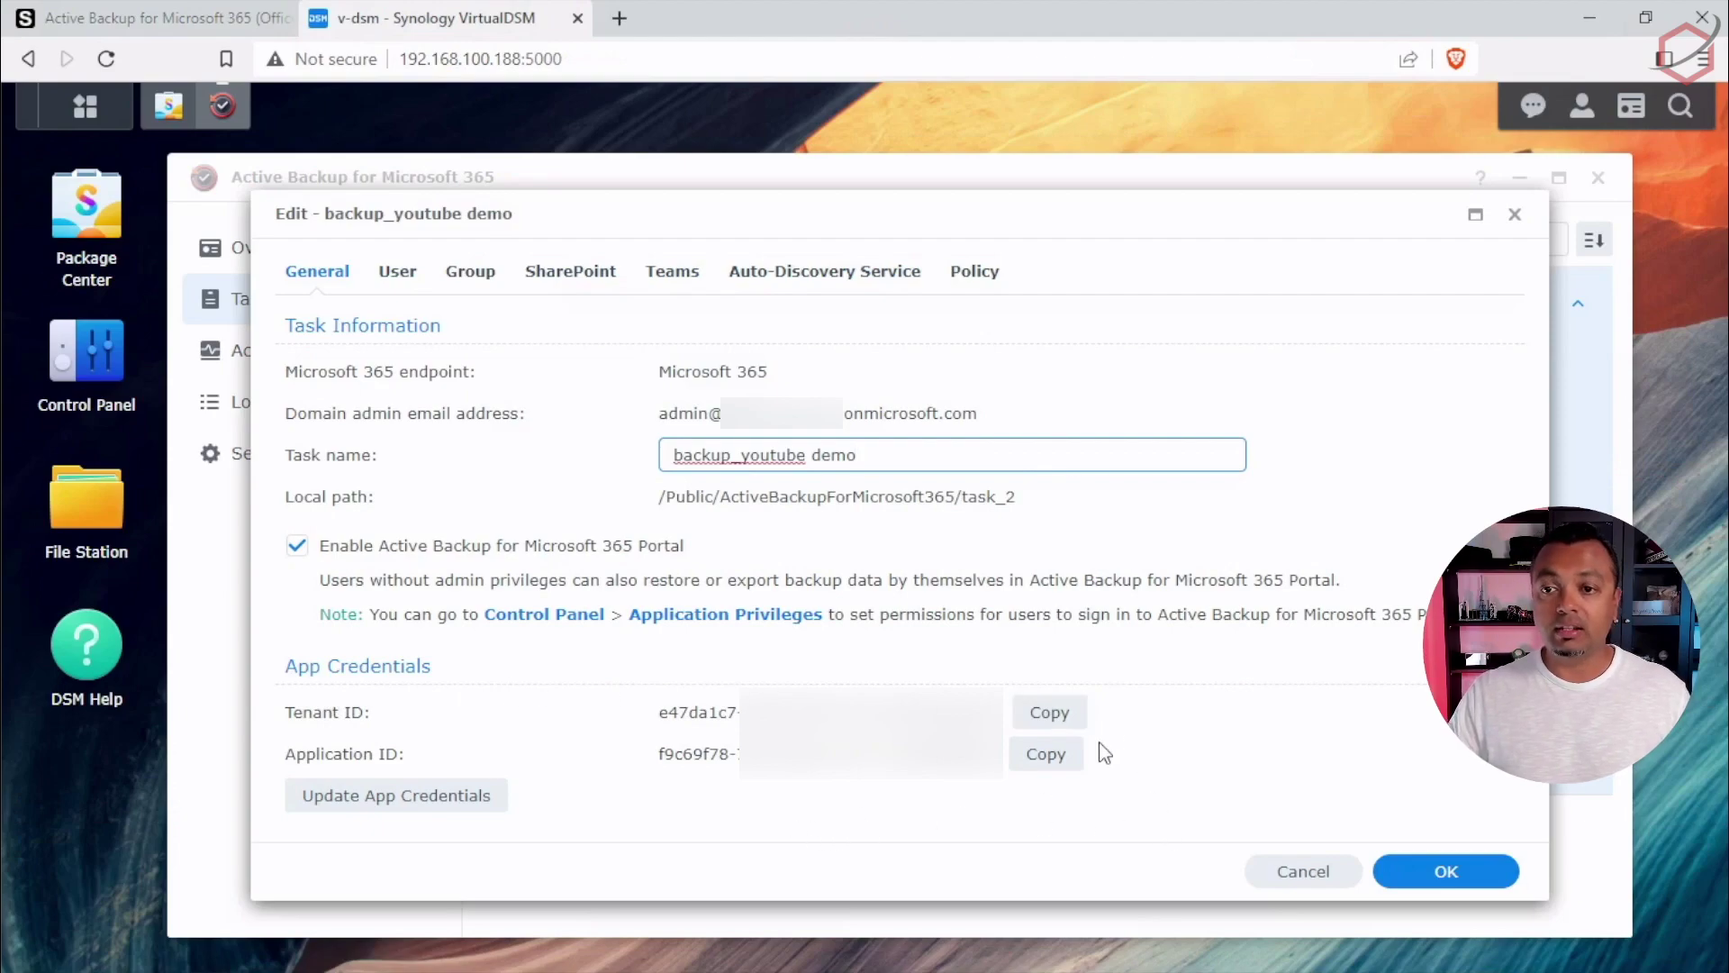
{"action": "left_click", "coordinate": [402, 276]}
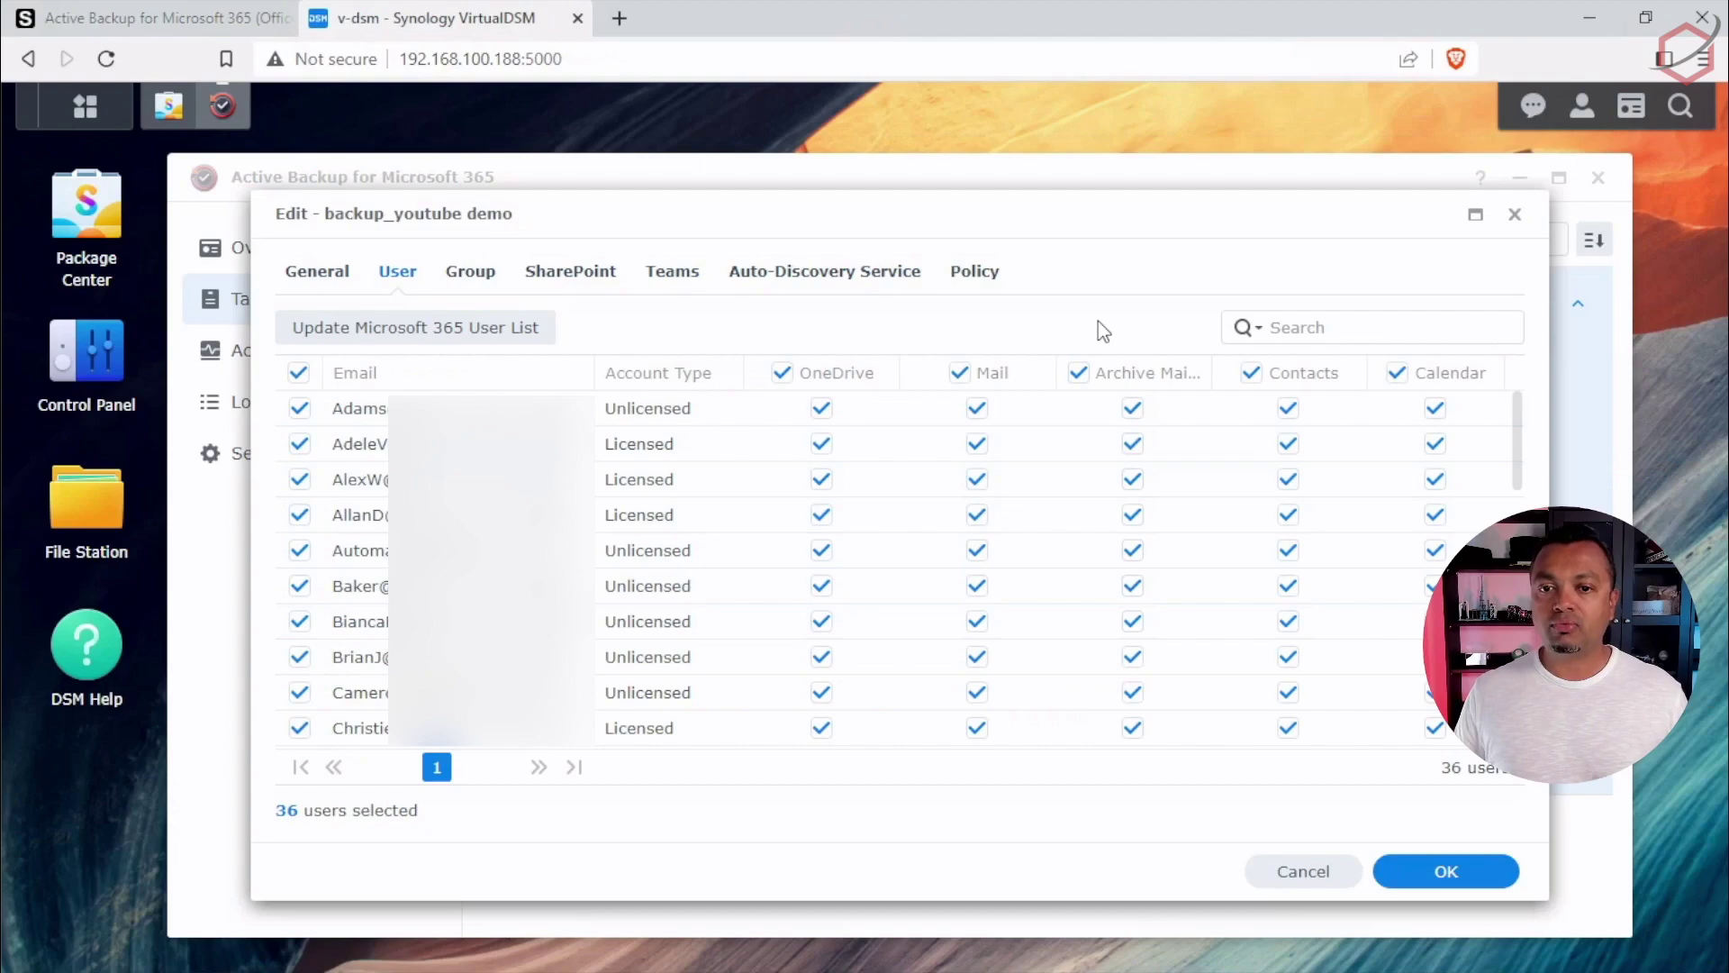
{"action": "left_click", "coordinate": [452, 274]}
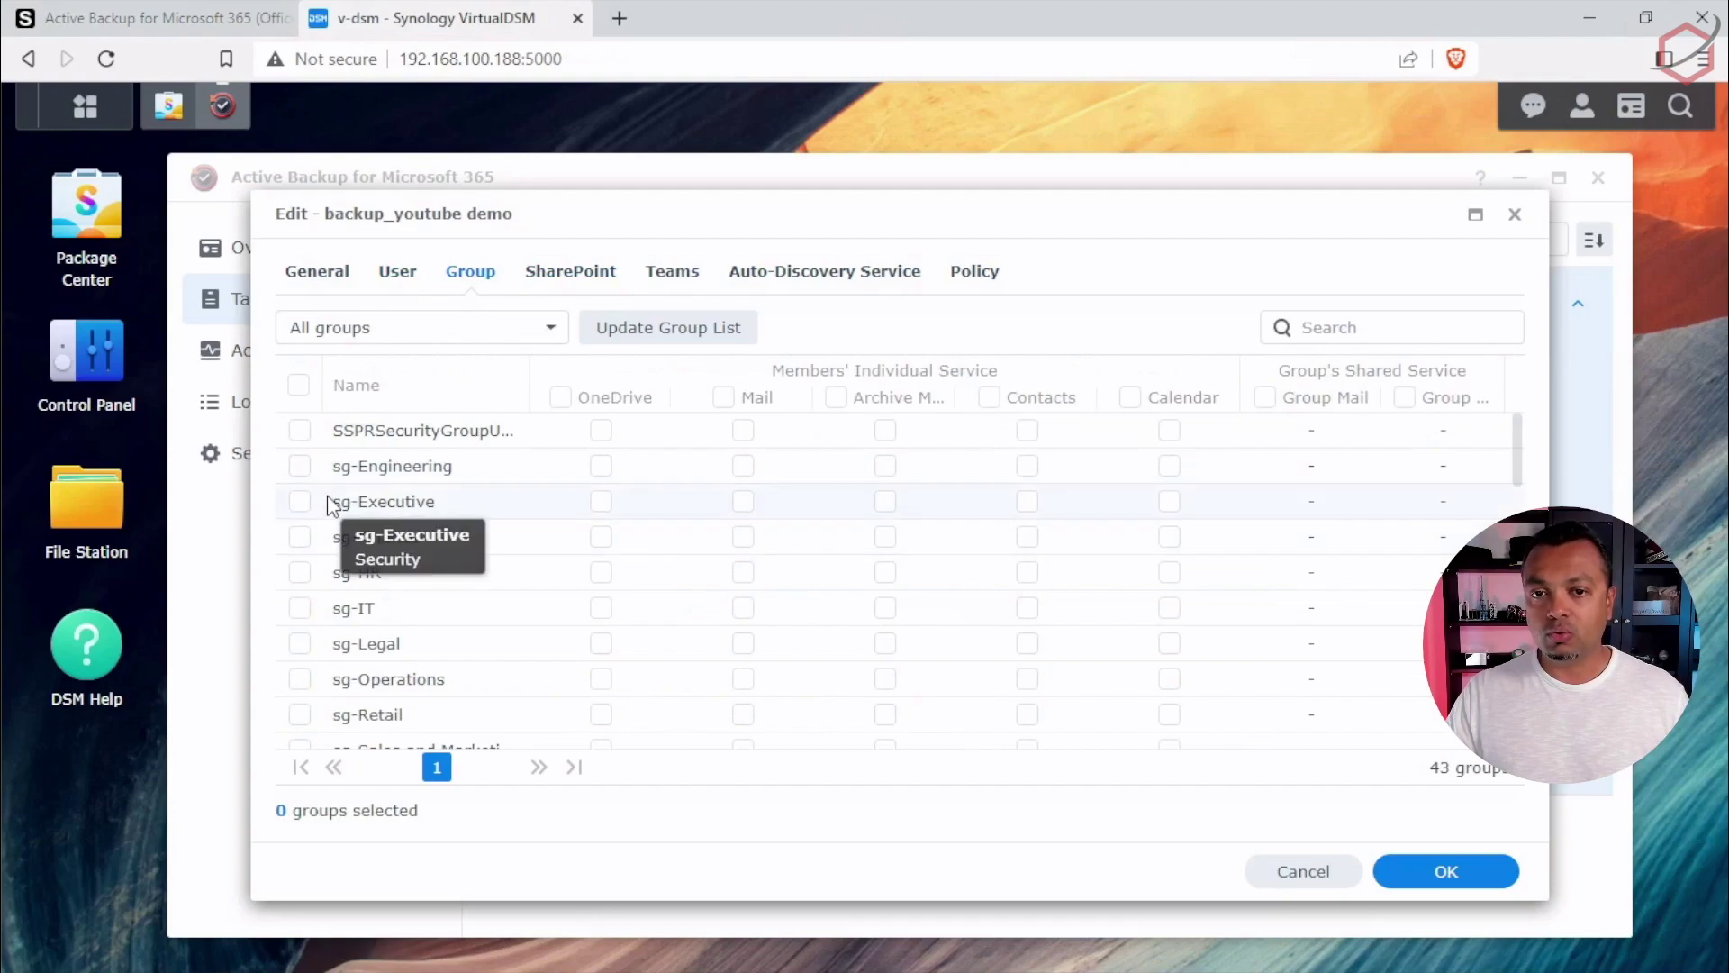
{"action": "mouse_move", "coordinate": [1520, 460]}
{"action": "left_mouse_down"}
{"action": "mouse_move", "coordinate": [1519, 720]}
{"action": "mouse_move", "coordinate": [1518, 432]}
{"action": "left_mouse_up"}
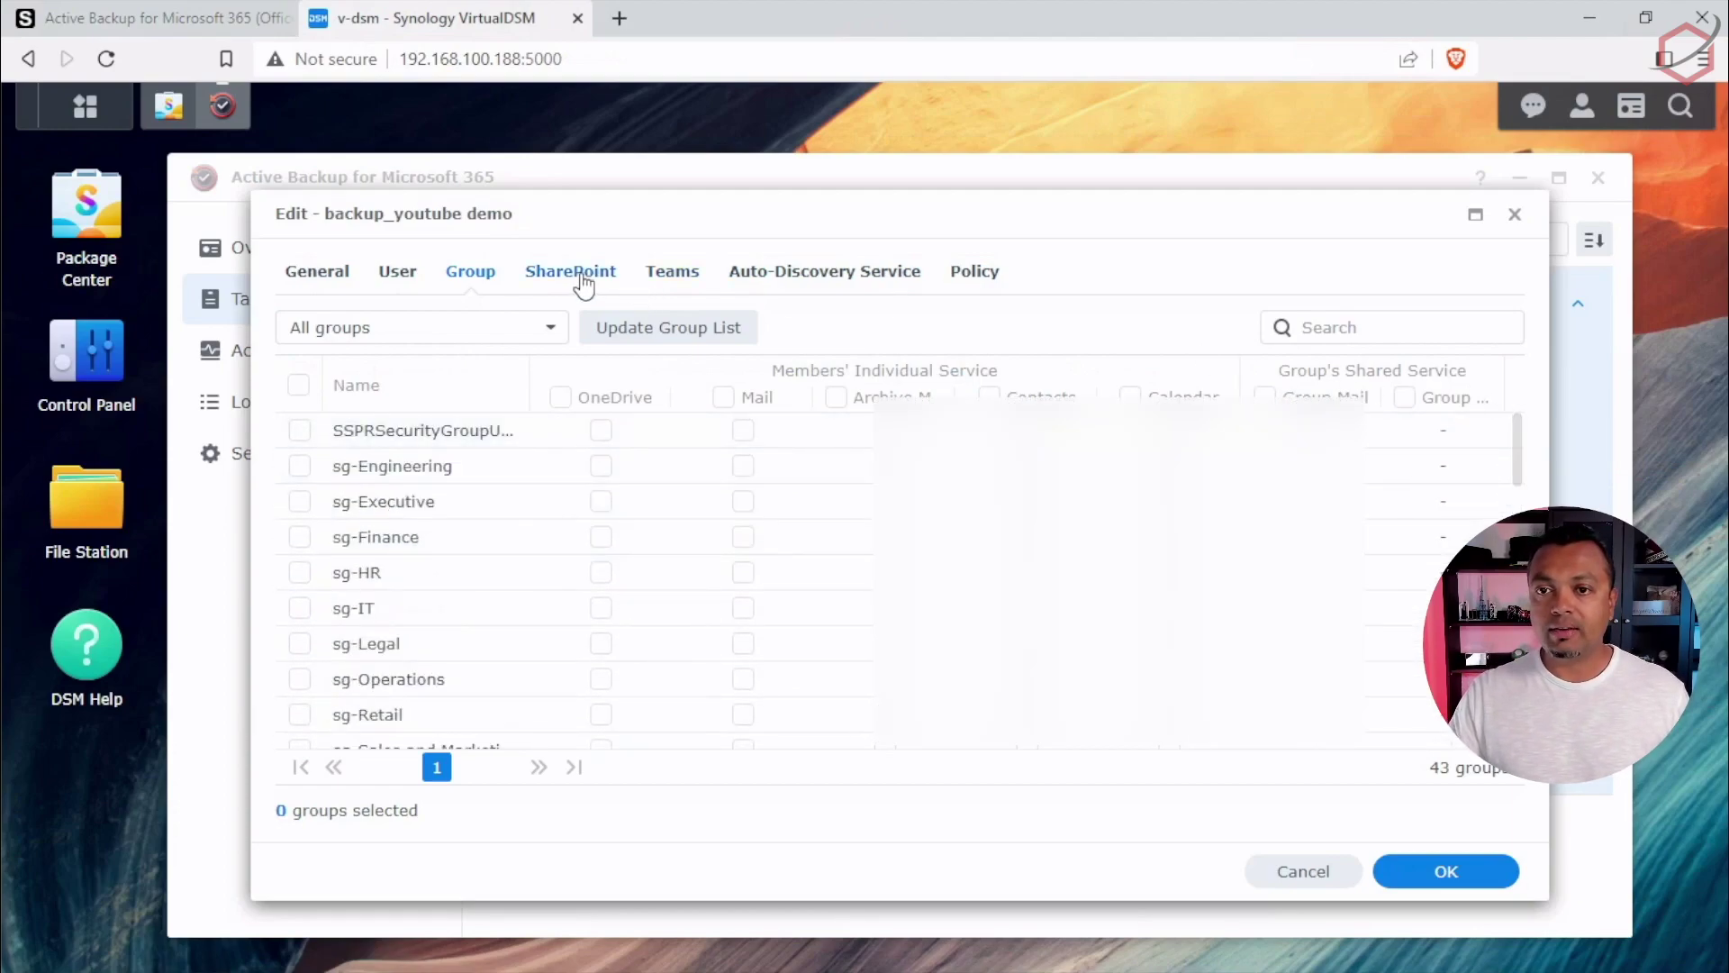
{"action": "left_click", "coordinate": [583, 281]}
{"action": "left_click", "coordinate": [698, 279]}
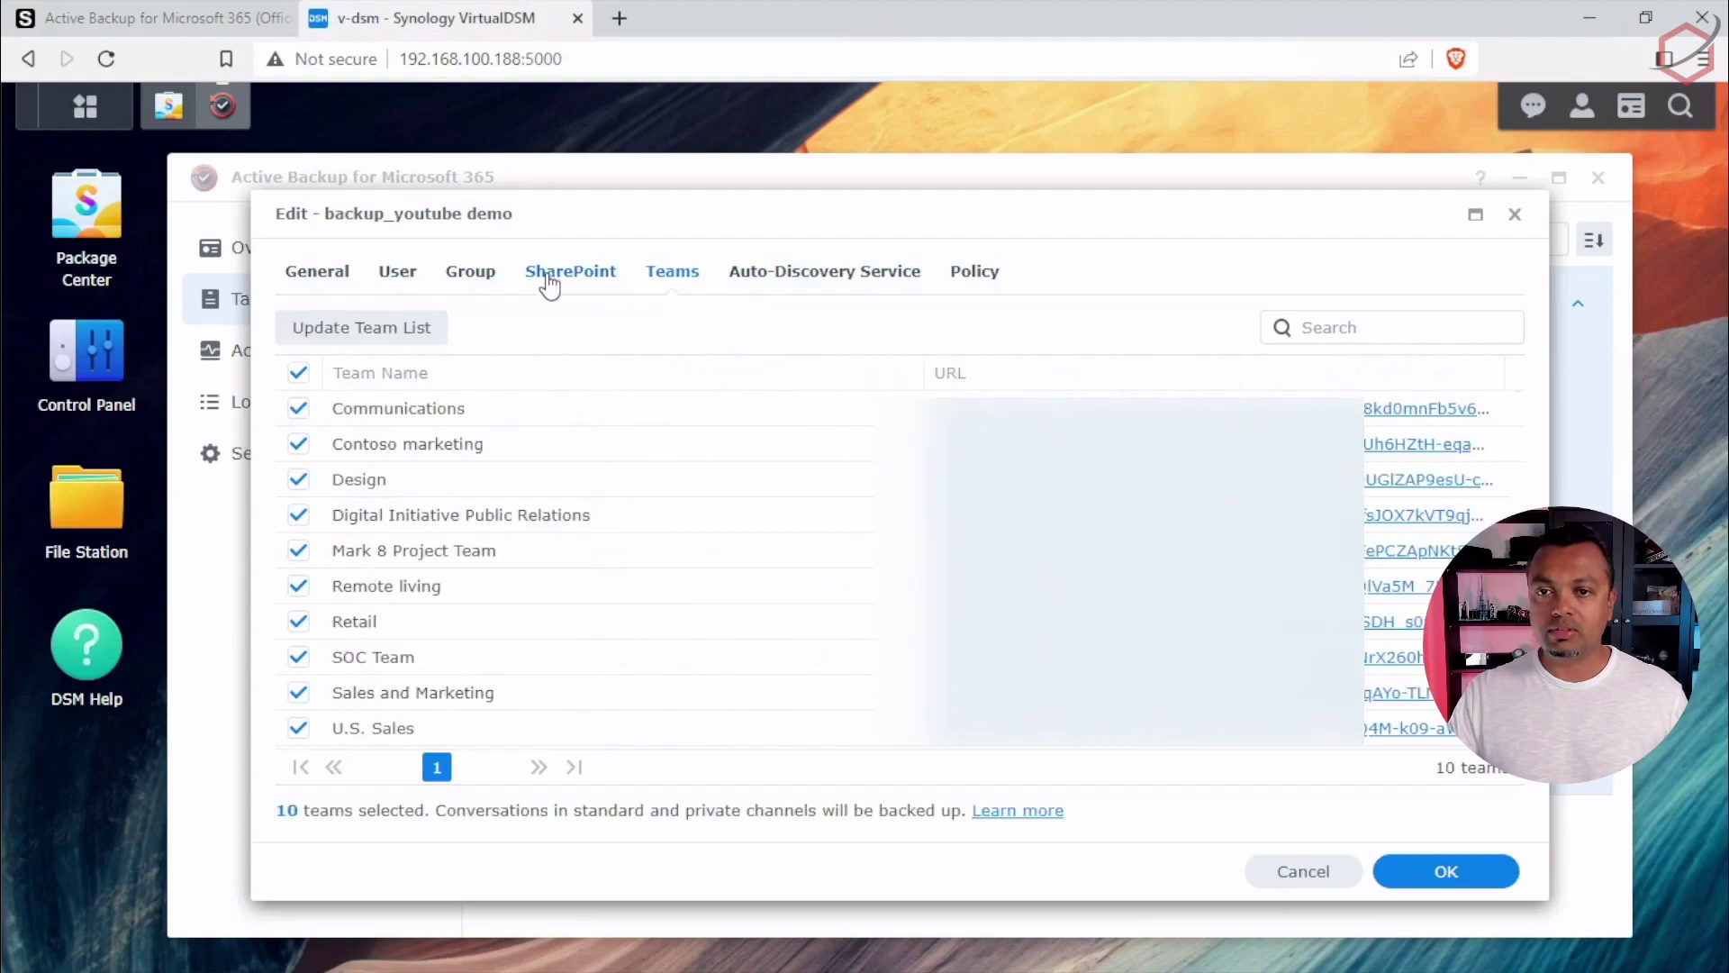
{"action": "left_click", "coordinate": [847, 275]}
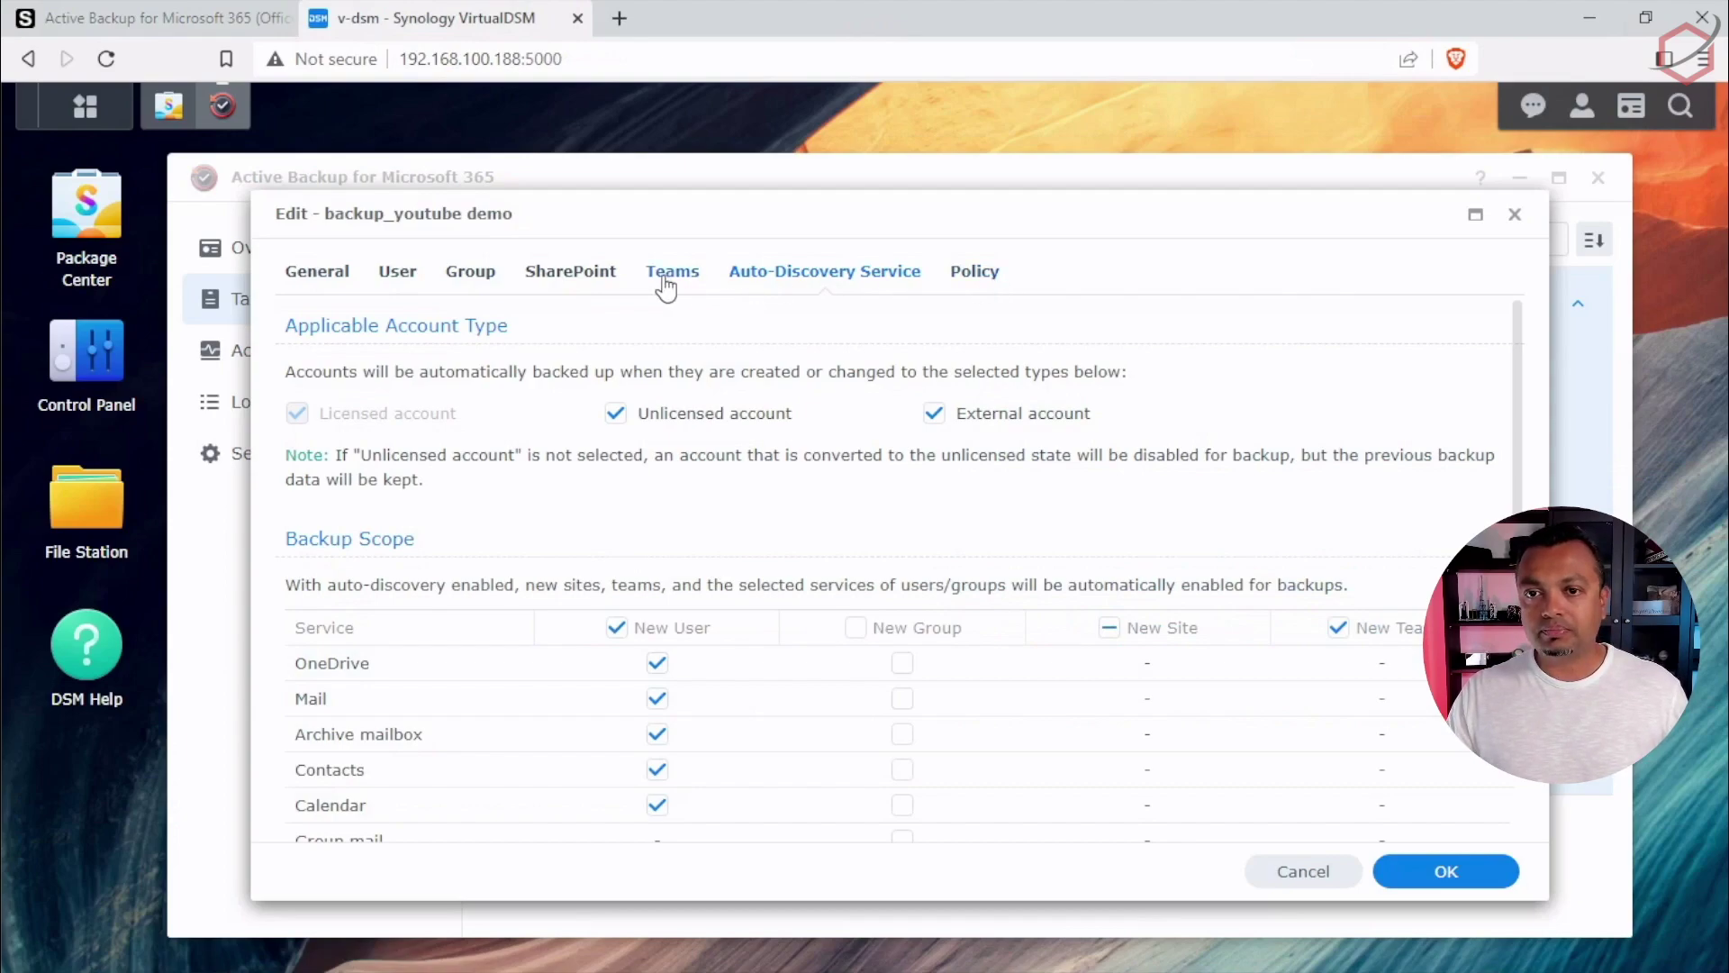
- Review the task's users, SharePoint sites, teams and 365-day retention policy, then cancel without saving
{"action": "left_click", "coordinate": [414, 274]}
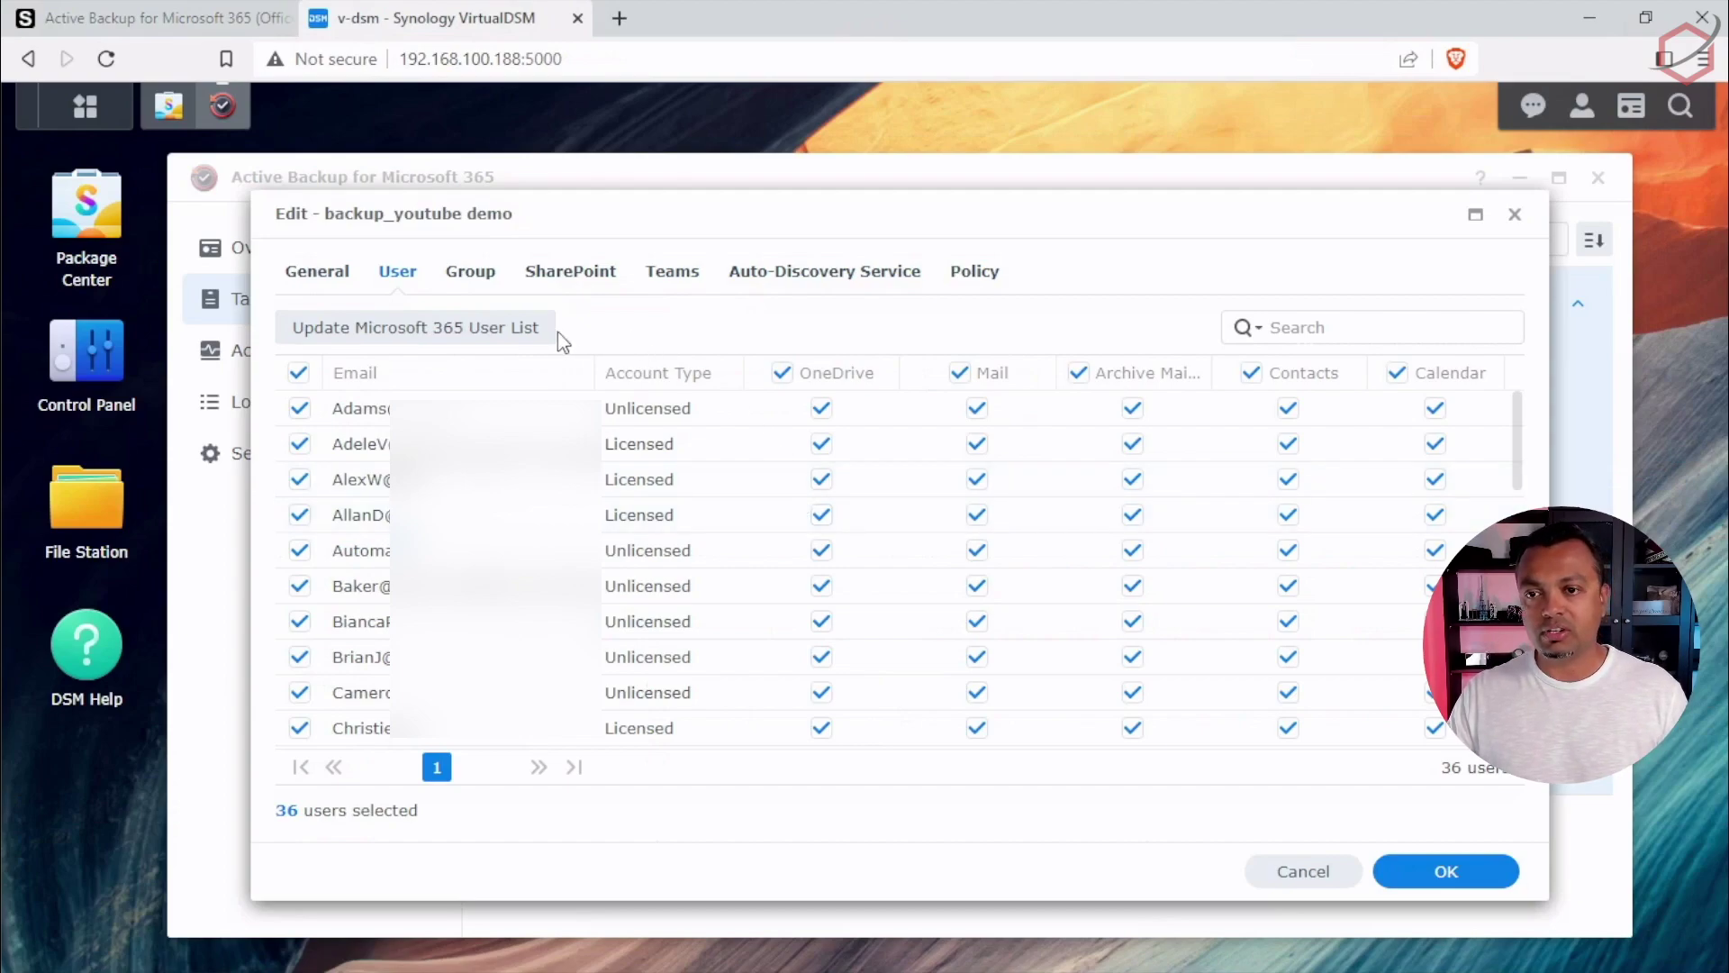
{"action": "left_click", "coordinate": [546, 288]}
{"action": "left_click", "coordinate": [676, 276]}
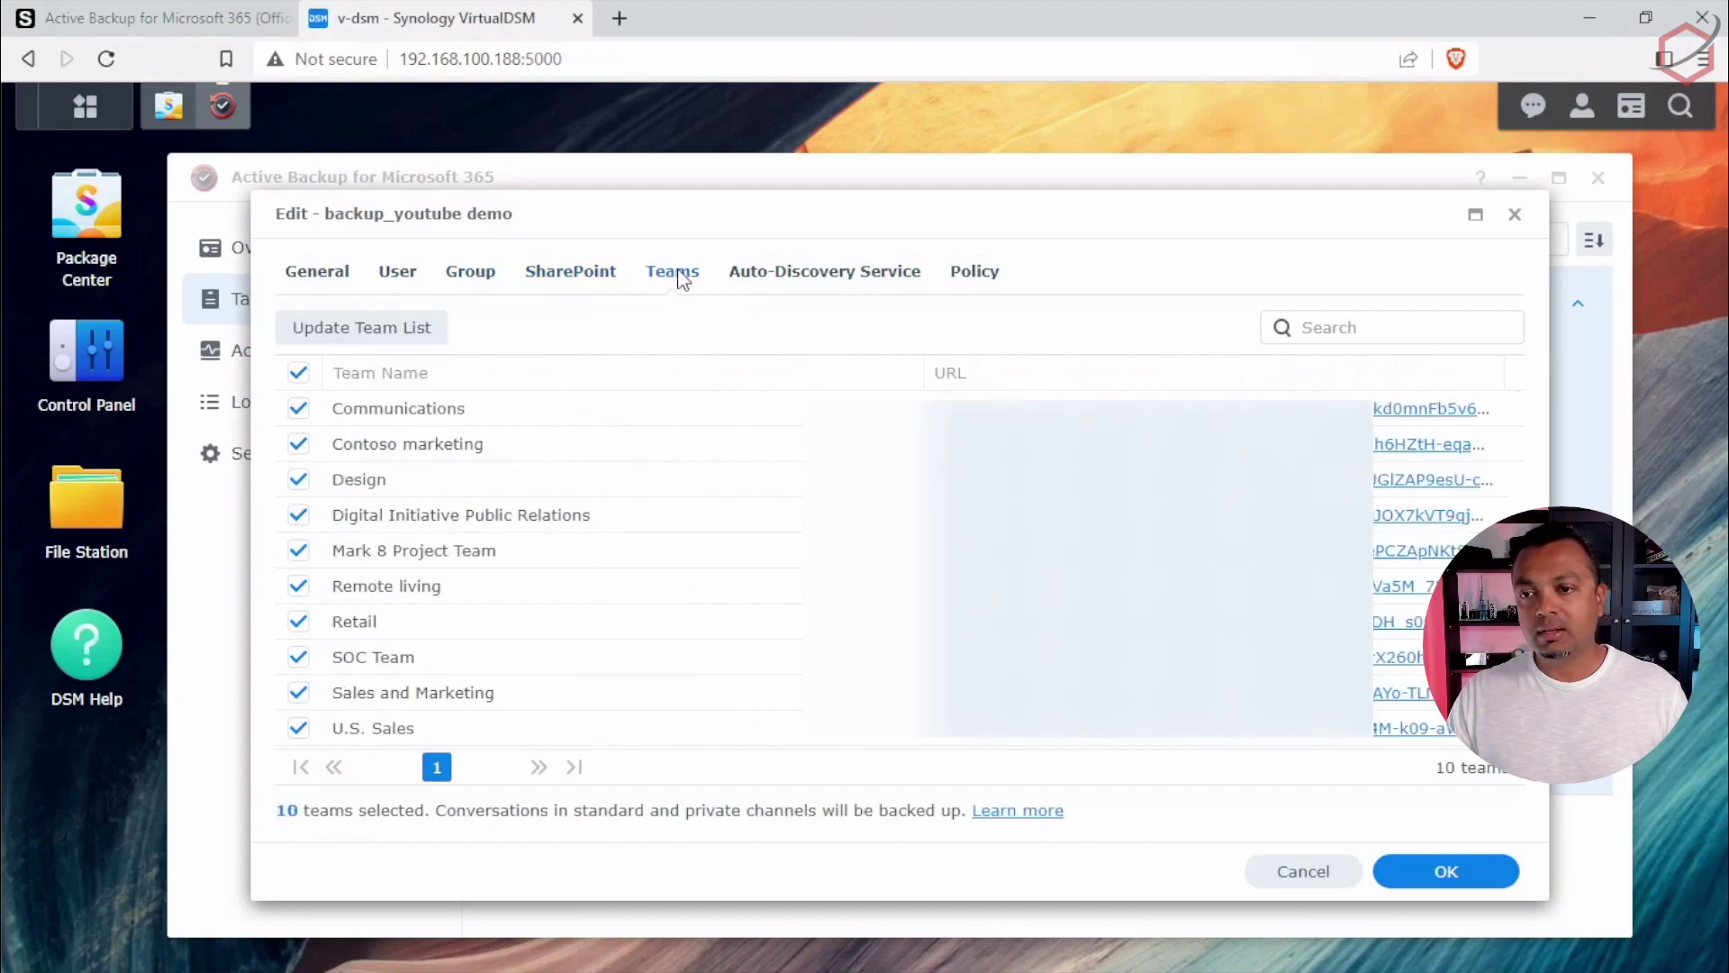
{"action": "left_click", "coordinate": [988, 274]}
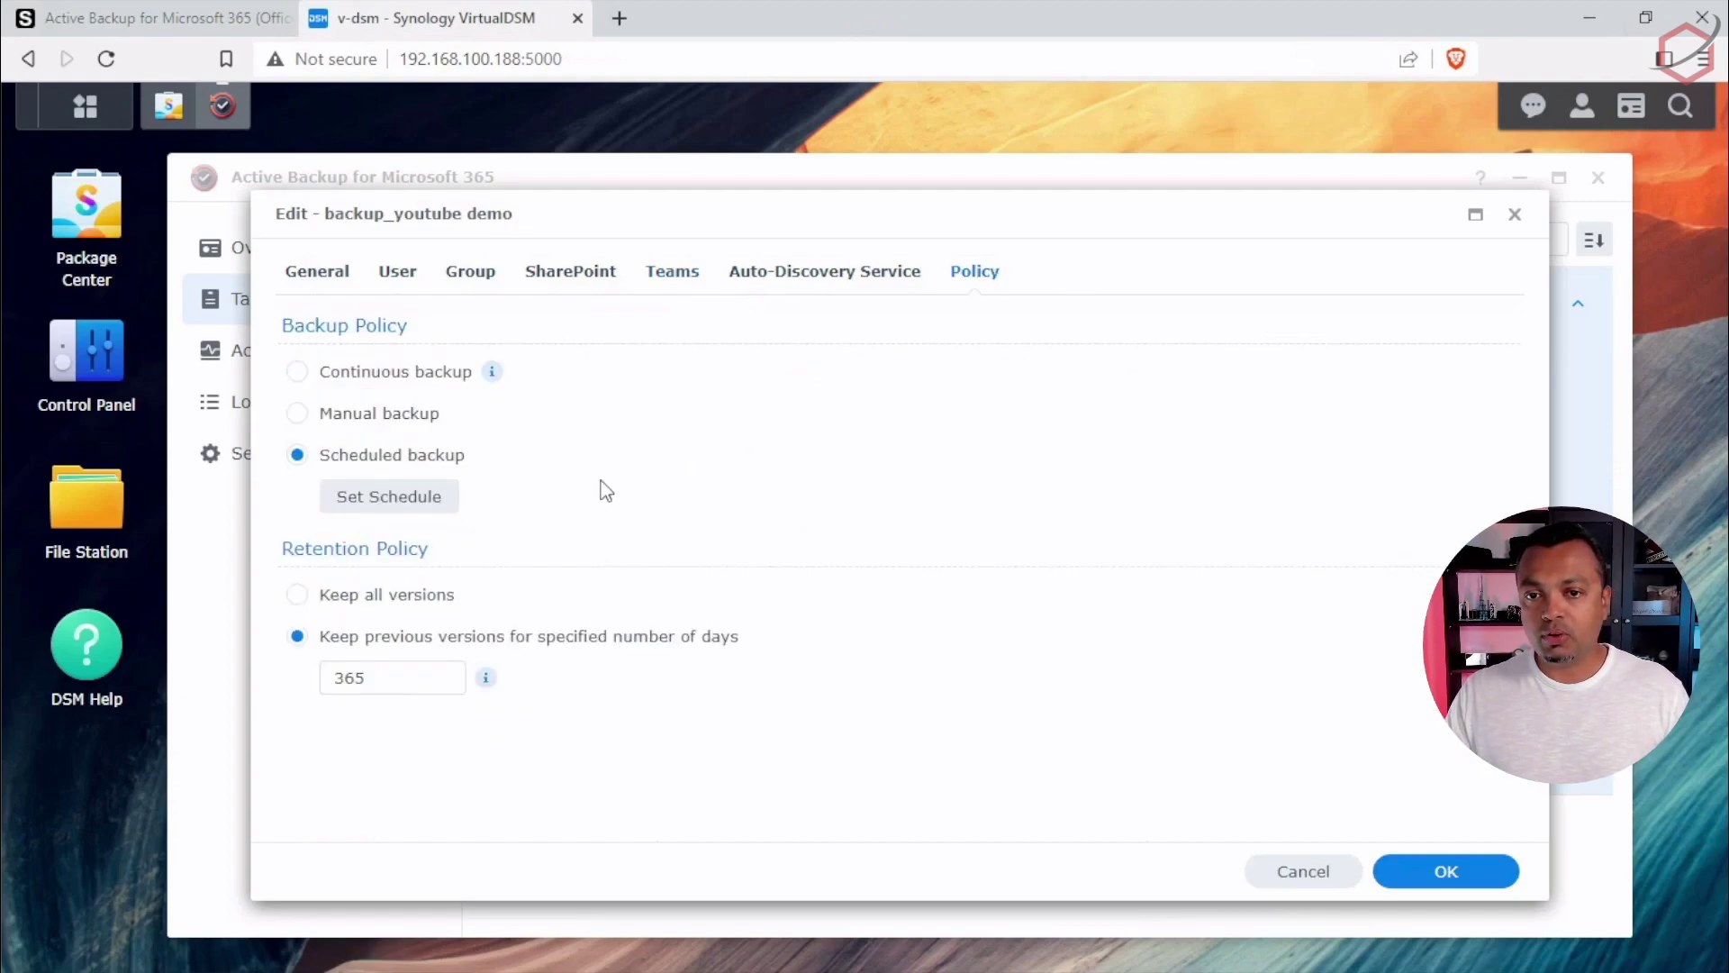
{"action": "left_click_drag", "start_coordinate": [461, 677], "coordinate": [293, 679]}
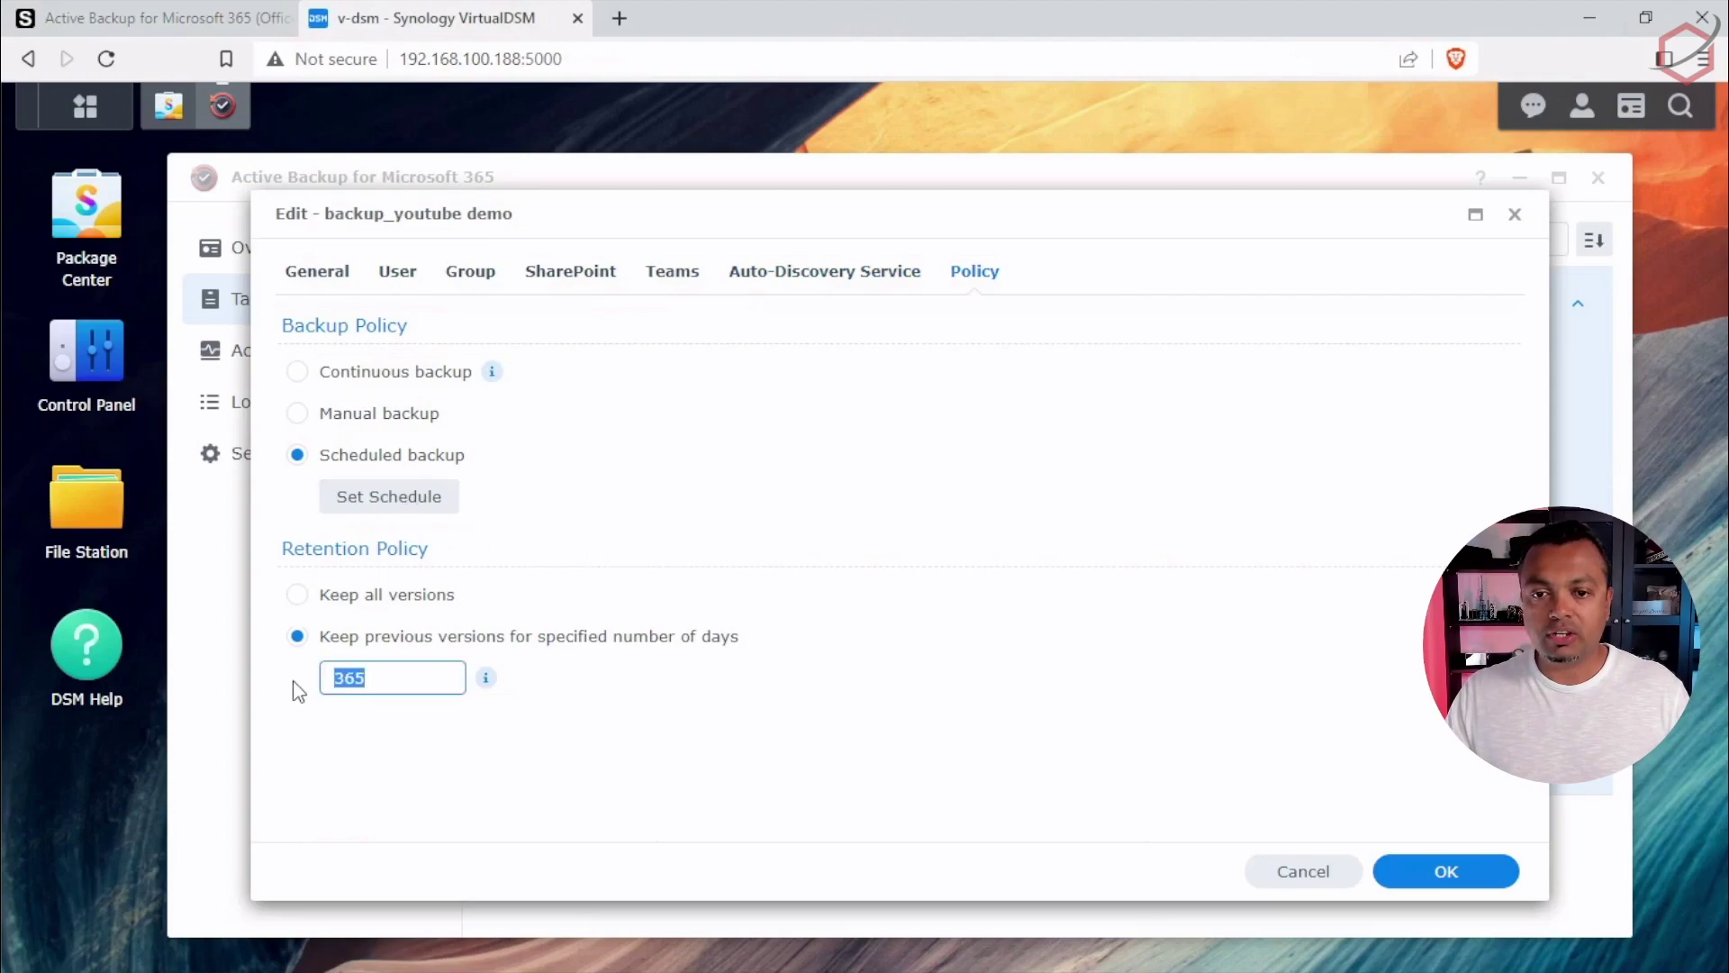
{"action": "left_click", "coordinate": [1303, 872]}
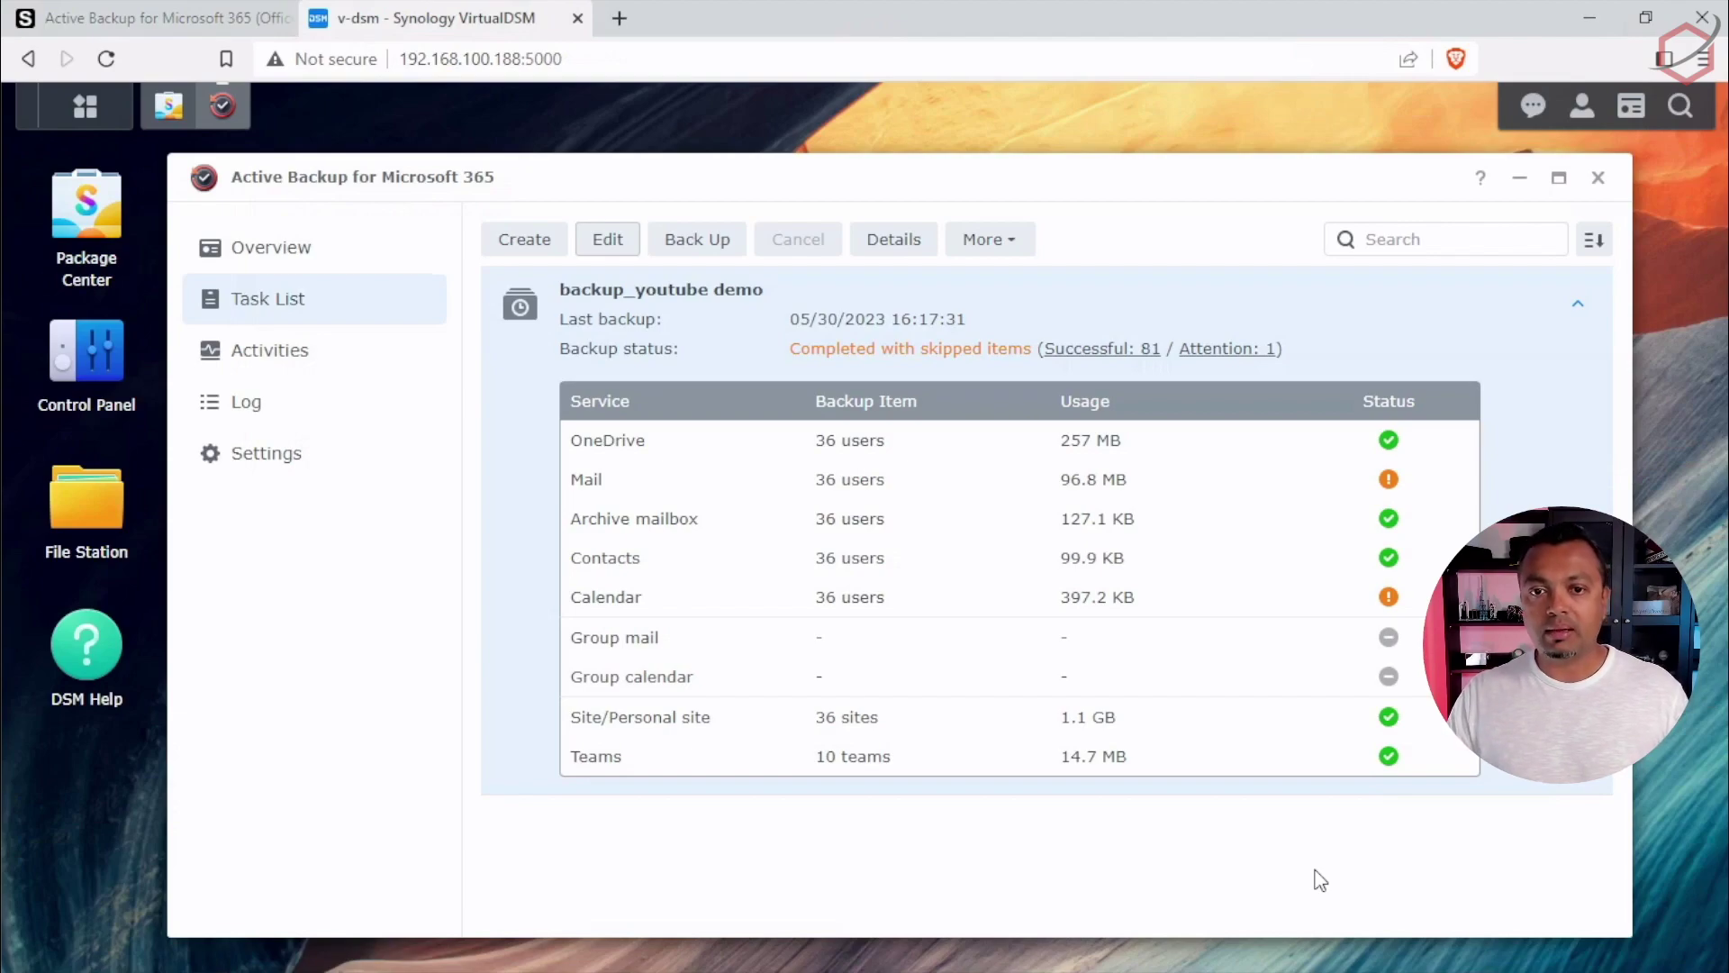
- Review the Overview dashboard's Log, 1.5 GB usage and 05/30 transferred-size spike
{"action": "left_click", "coordinate": [309, 252]}
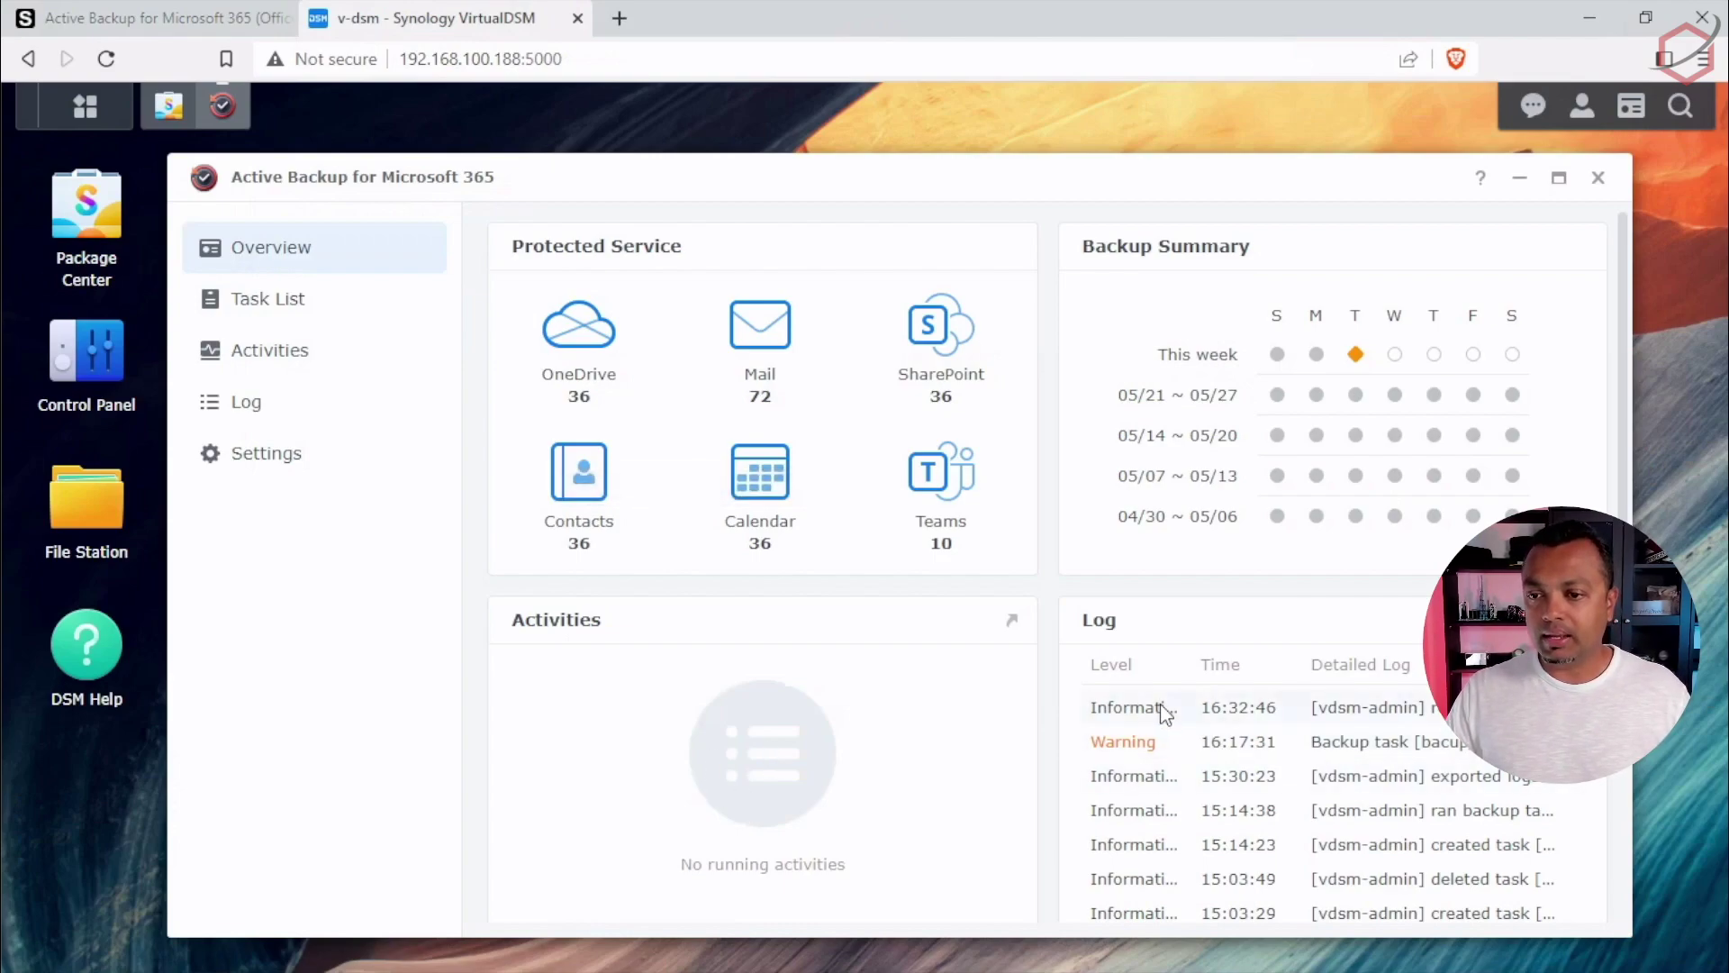
{"action": "scroll", "coordinate": [1364, 716], "scroll_direction": "down", "scroll_amount": 1}
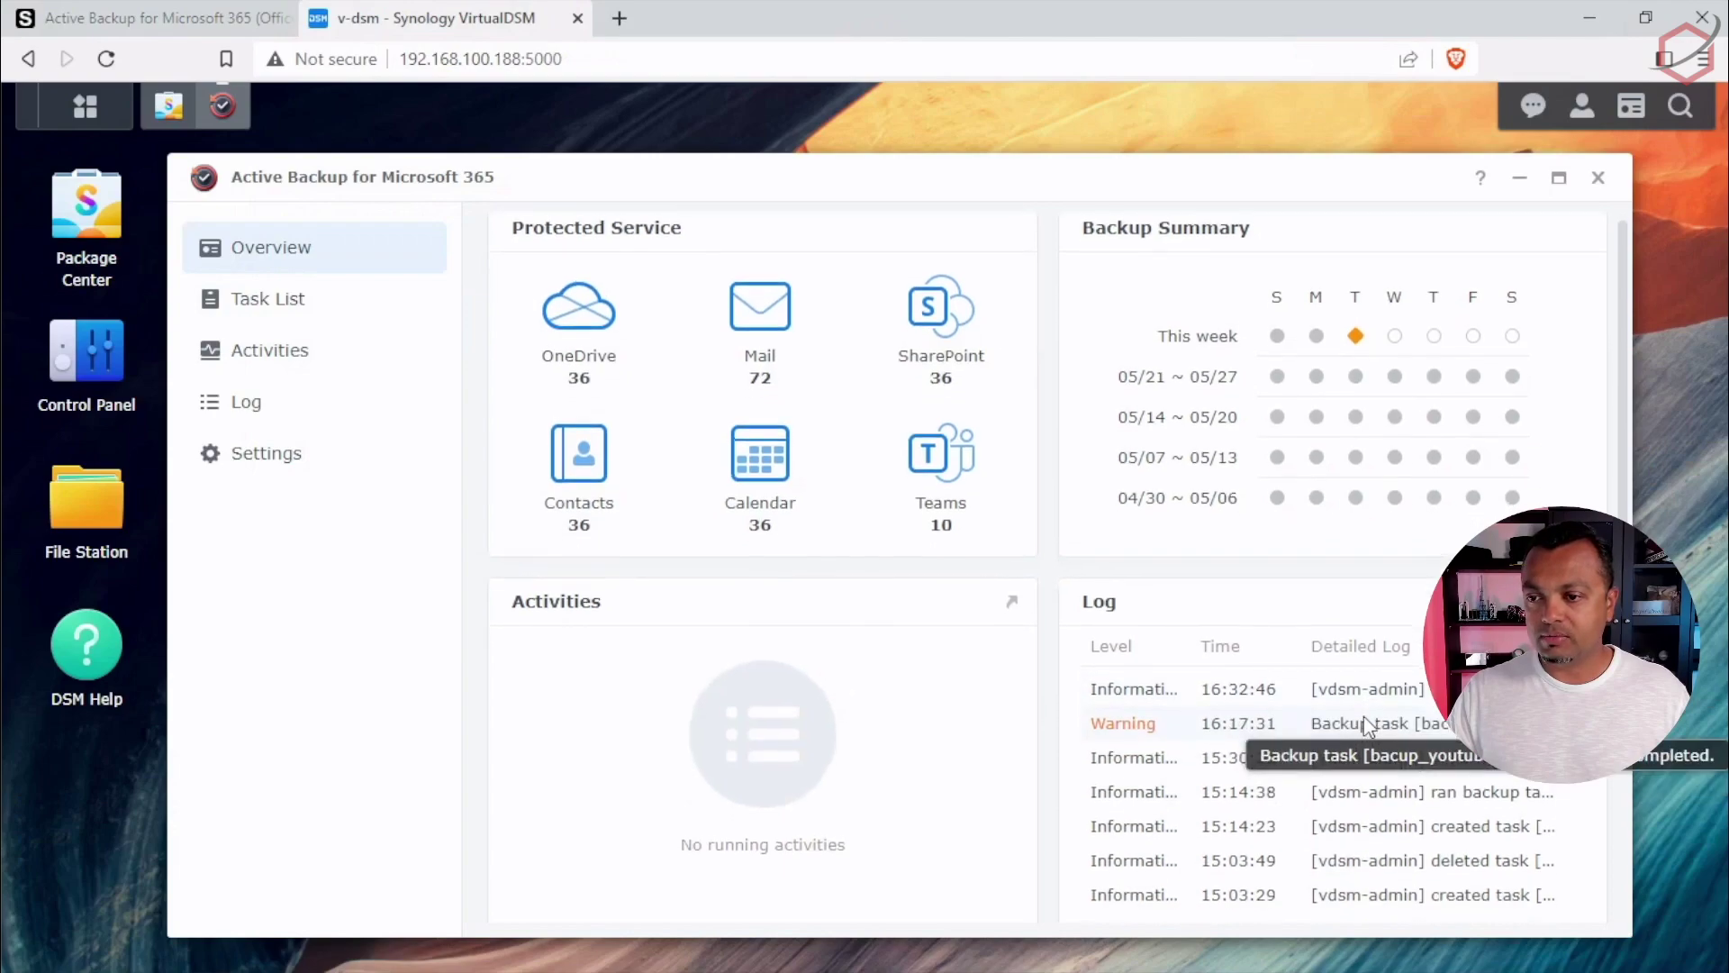
{"action": "scroll", "coordinate": [1364, 718], "scroll_direction": "down", "scroll_amount": 5}
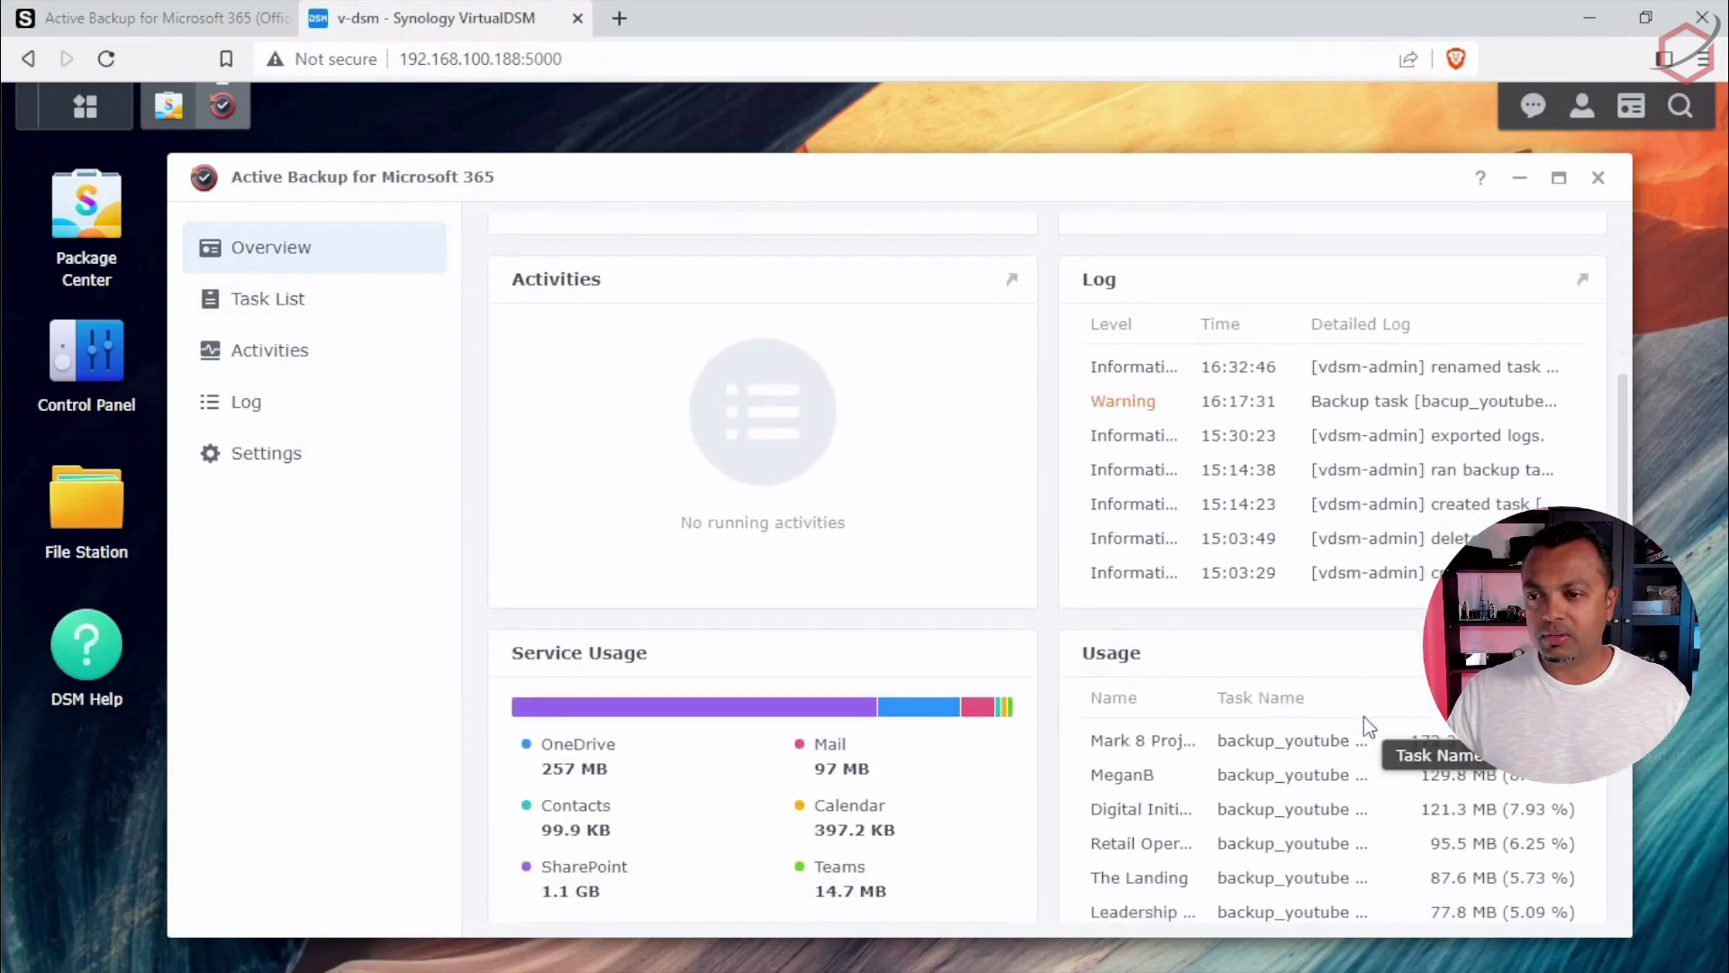
{"action": "scroll", "coordinate": [1370, 724], "scroll_direction": "down", "scroll_amount": 4}
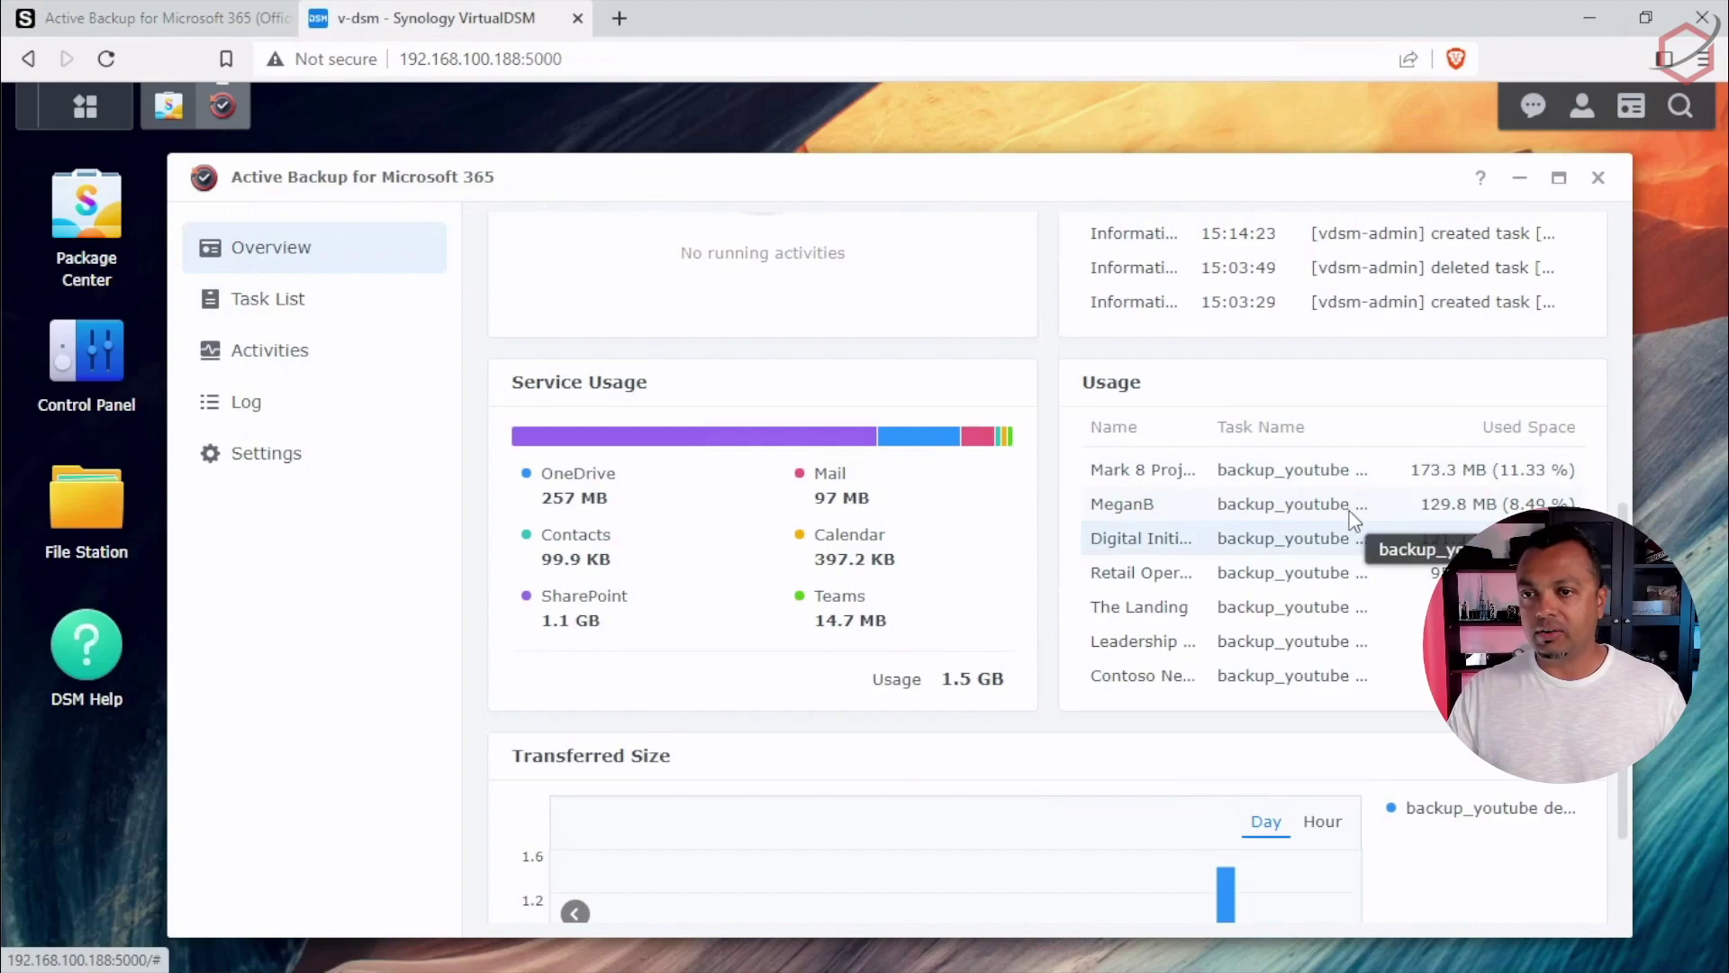
{"action": "scroll", "coordinate": [1349, 511], "scroll_direction": "down", "scroll_amount": 1}
{"action": "scroll", "coordinate": [1350, 512], "scroll_direction": "down", "scroll_amount": 2}
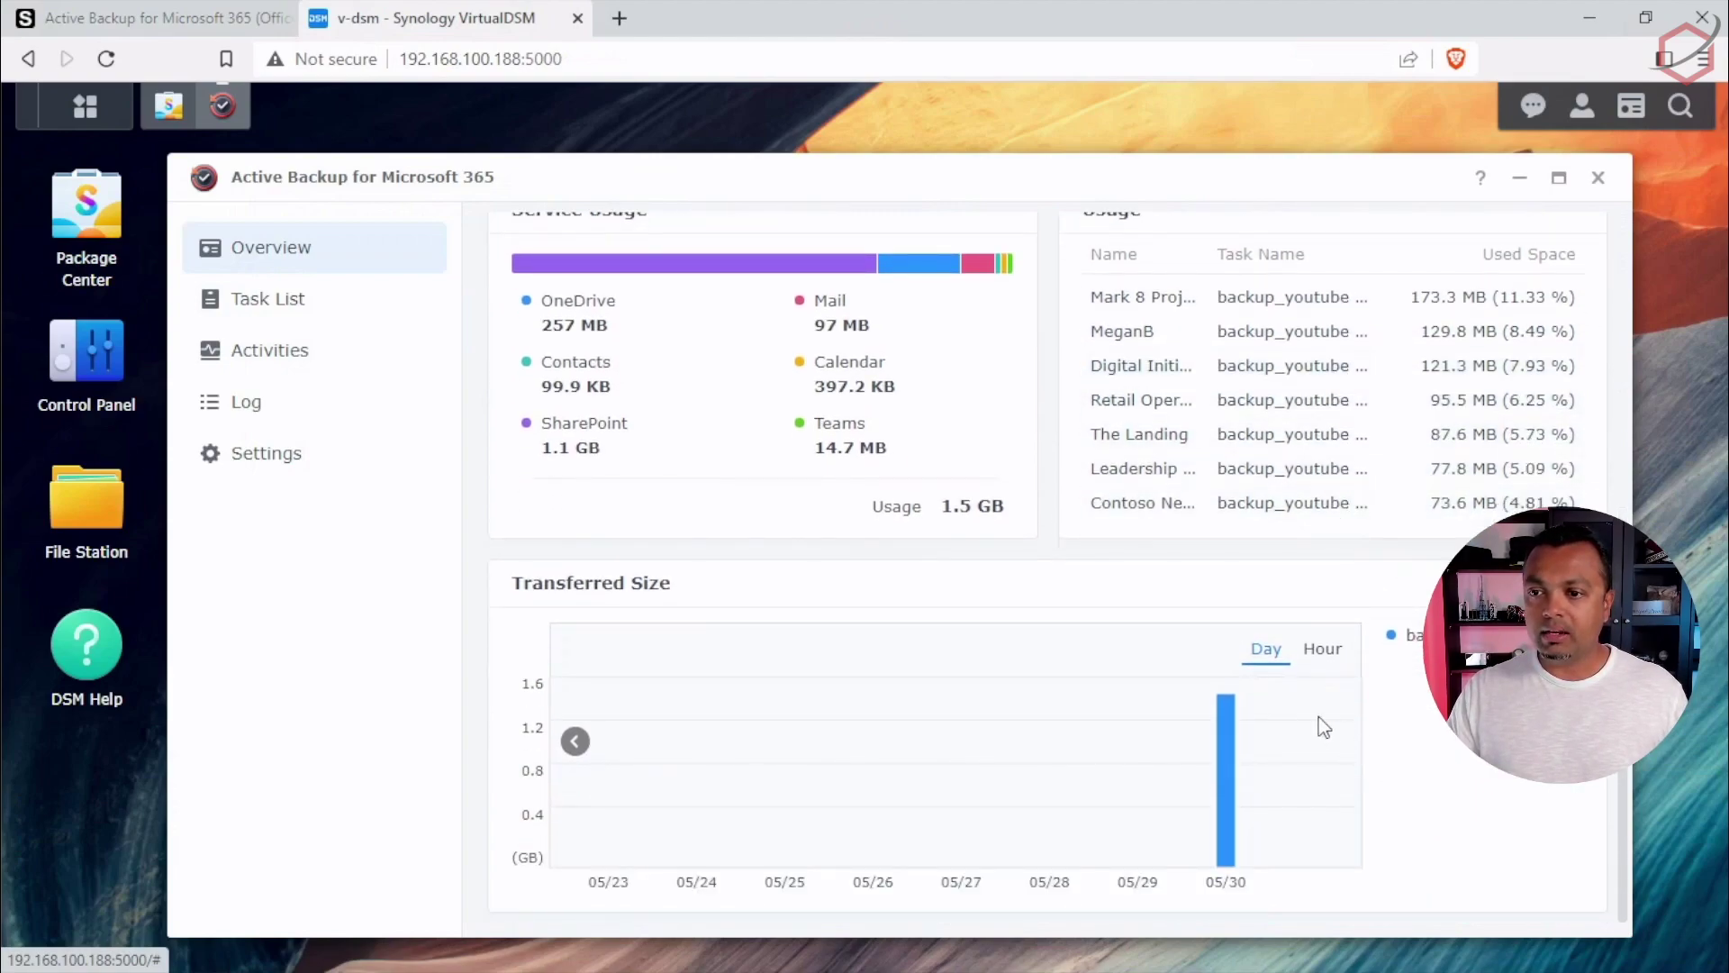
{"action": "mouse_move", "coordinate": [1232, 729]}
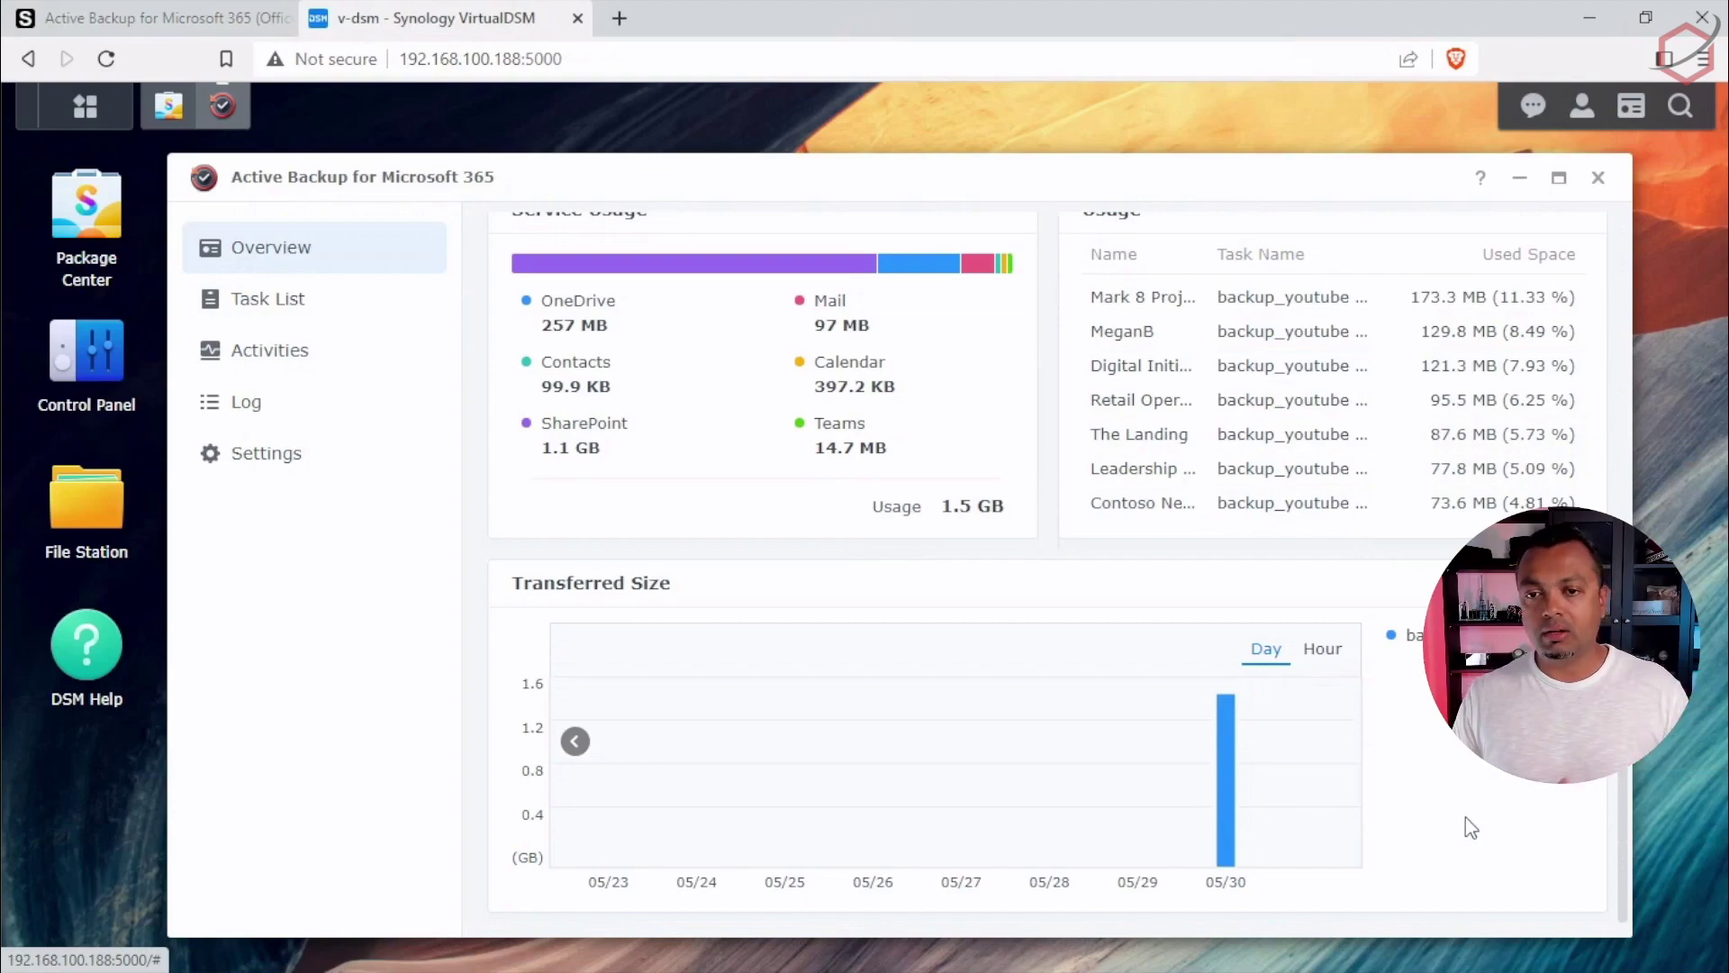
- Show the activity log with its partial-completion warning for the backup task
{"action": "left_click", "coordinate": [320, 425]}
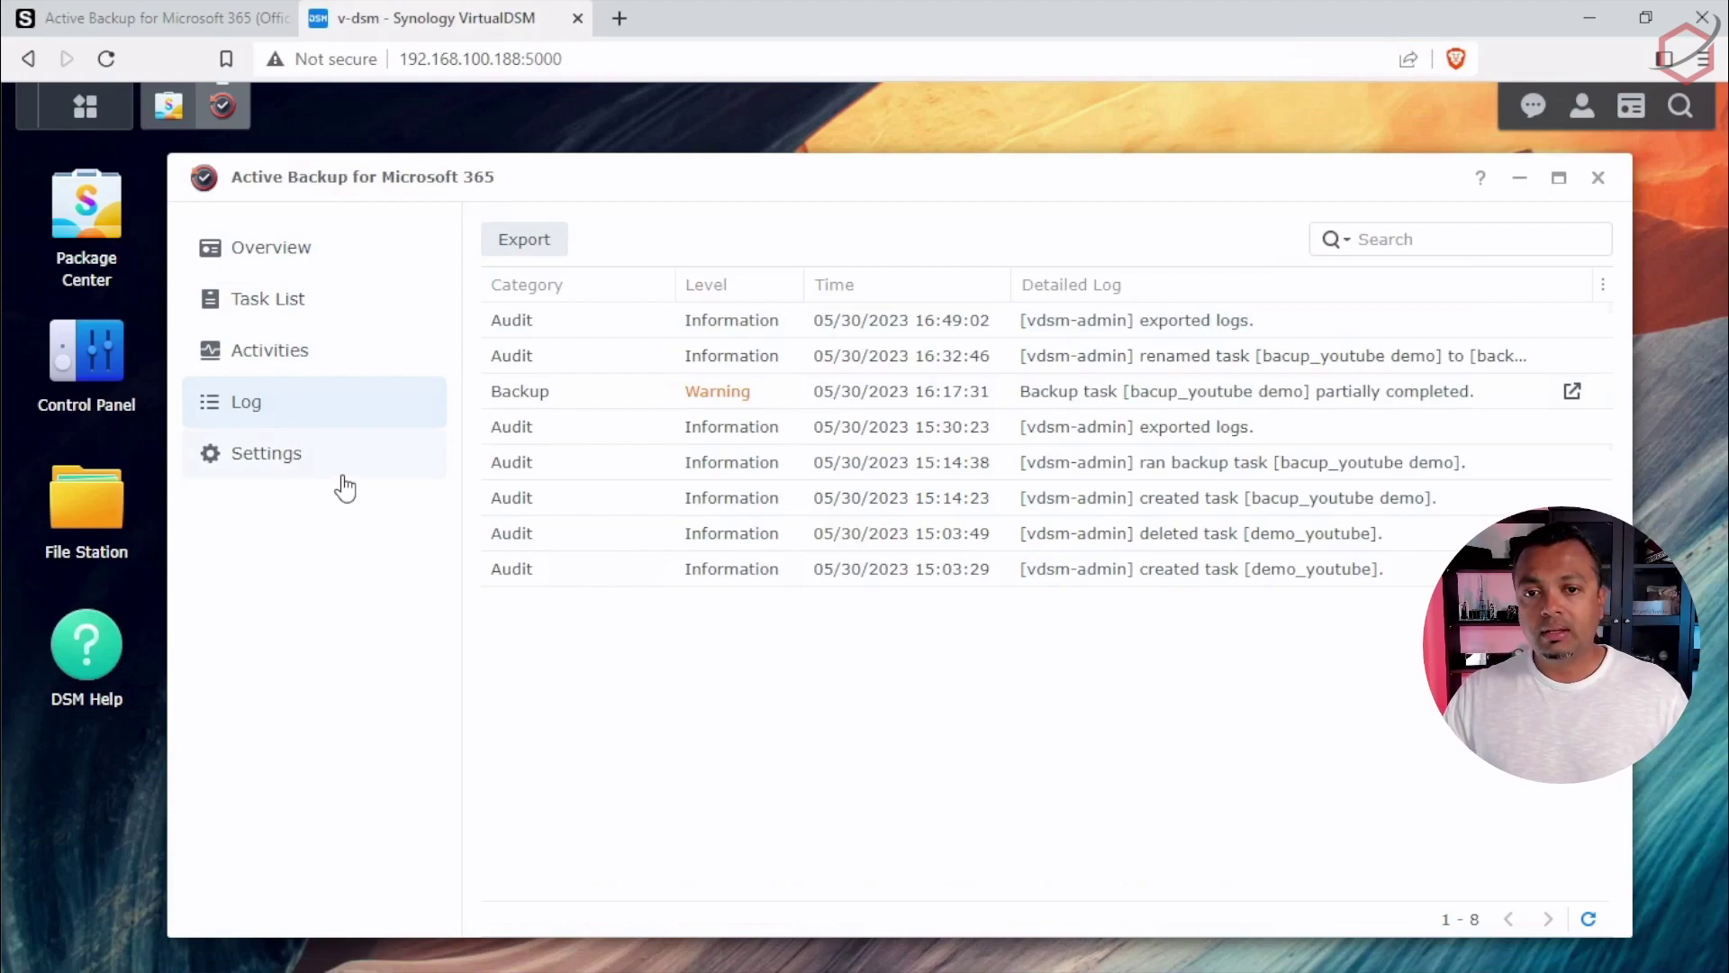
{"action": "left_click", "coordinate": [286, 474]}
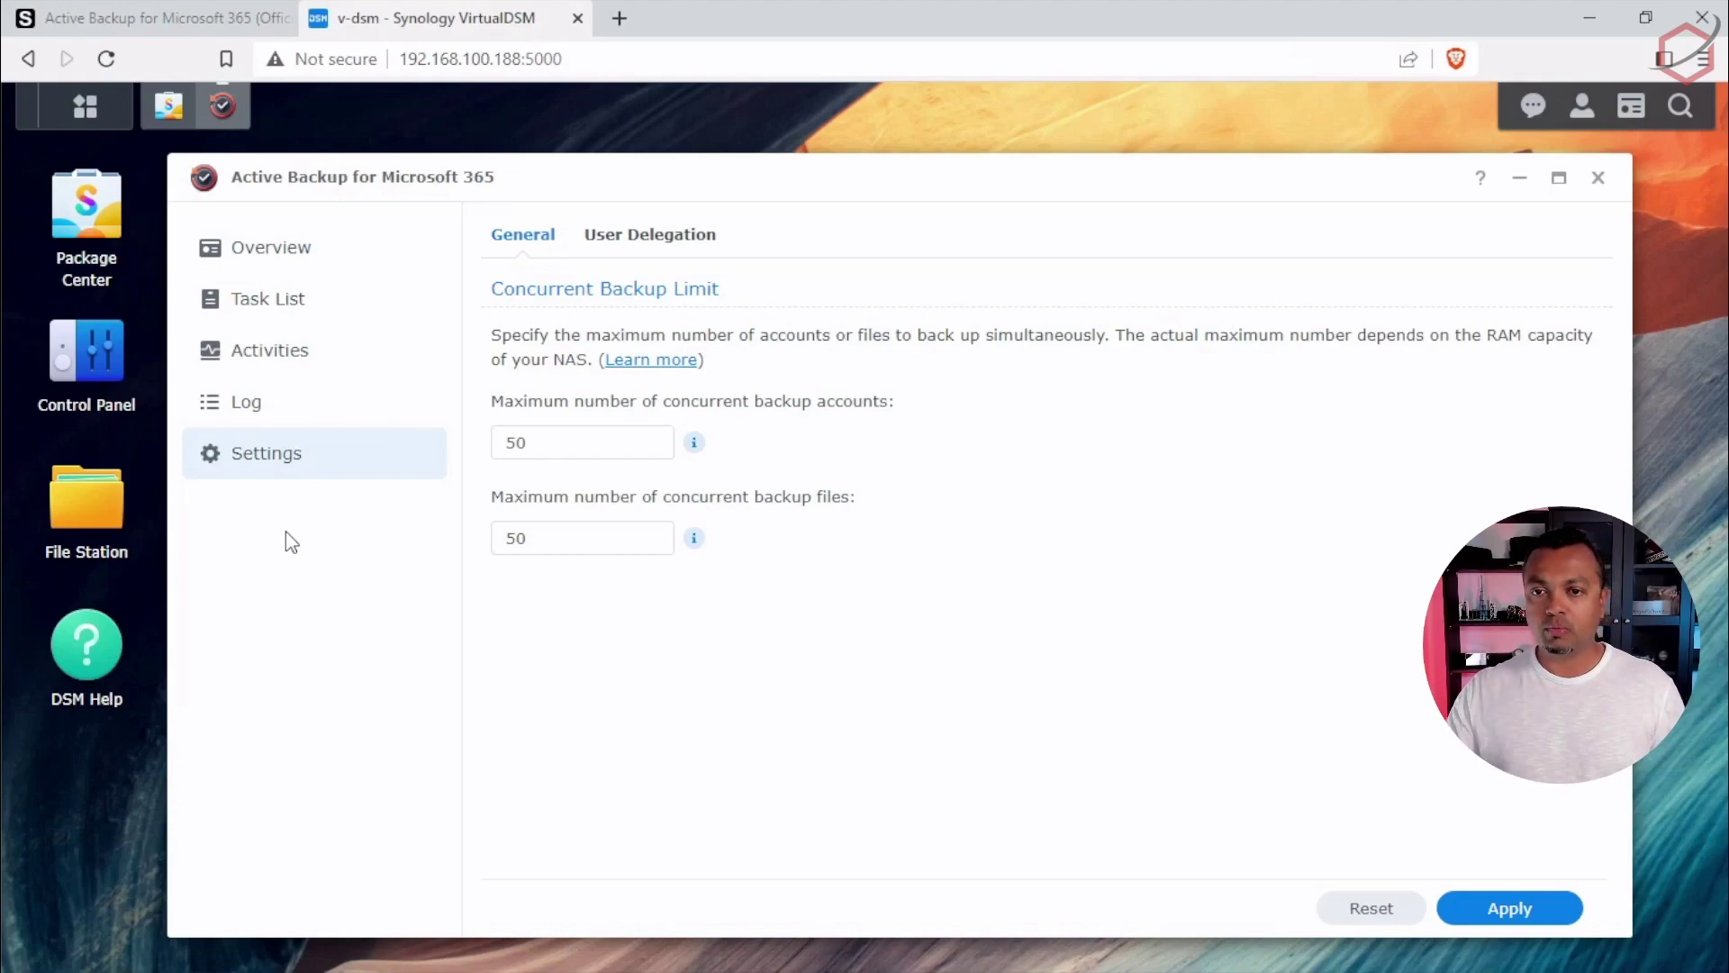
{"action": "left_click", "coordinate": [541, 443]}
{"action": "left_click", "coordinate": [591, 440]}
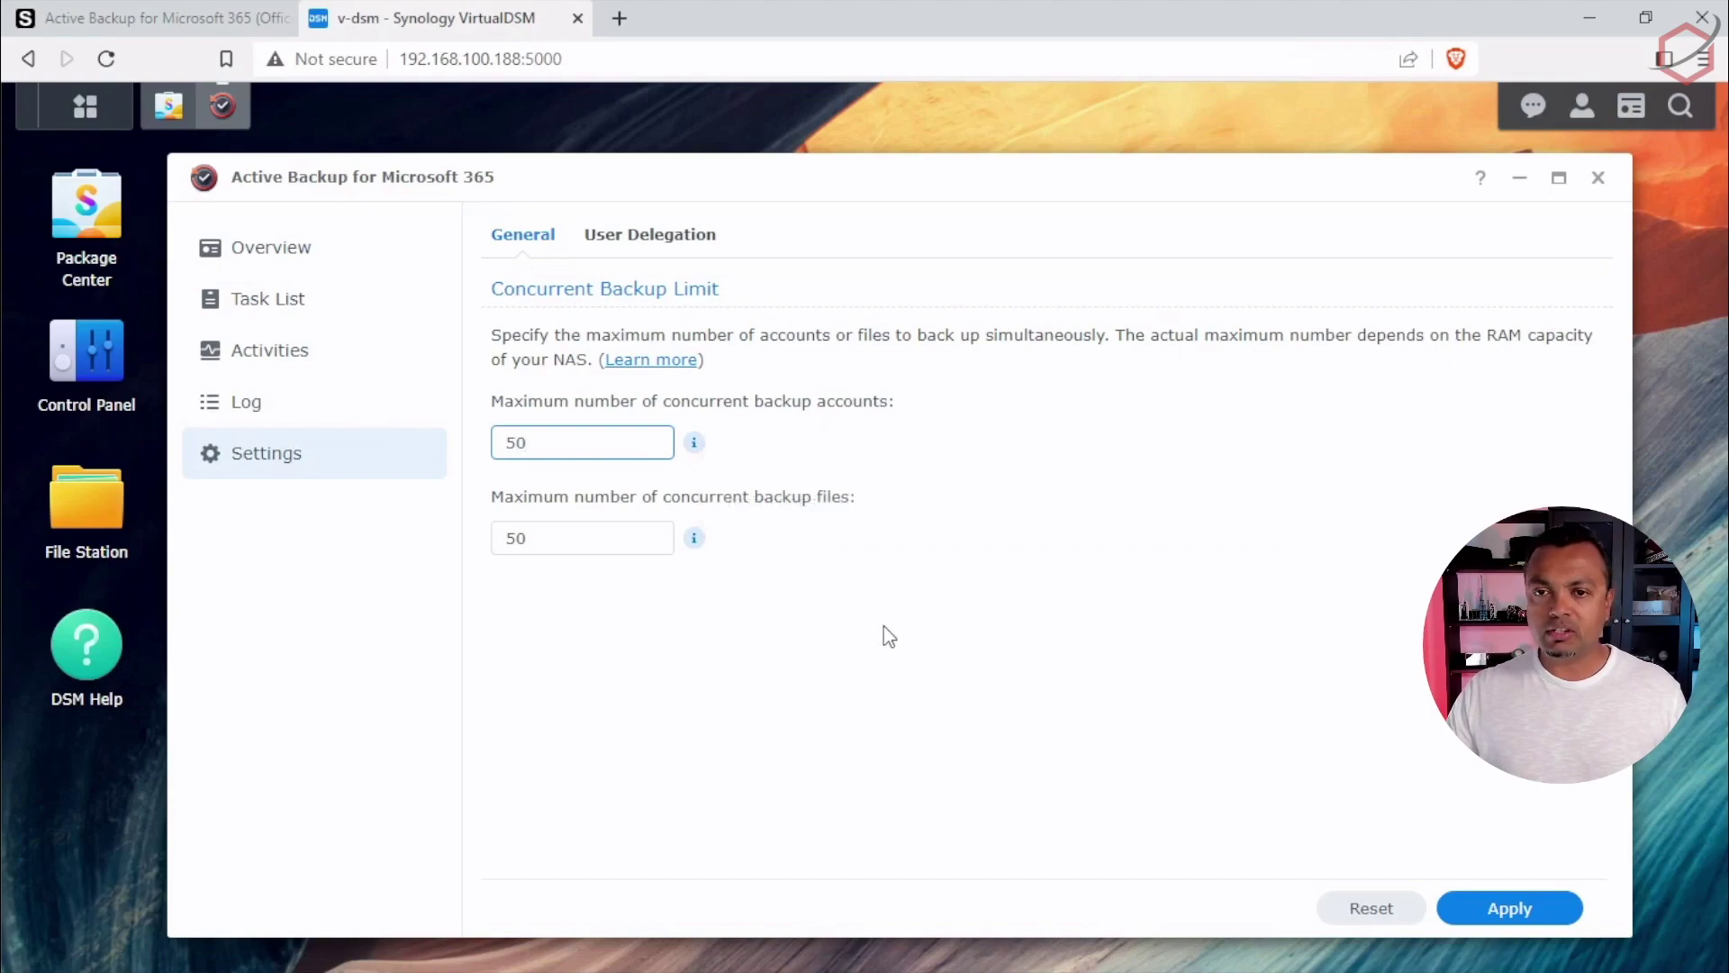
{"action": "left_click", "coordinate": [870, 675]}
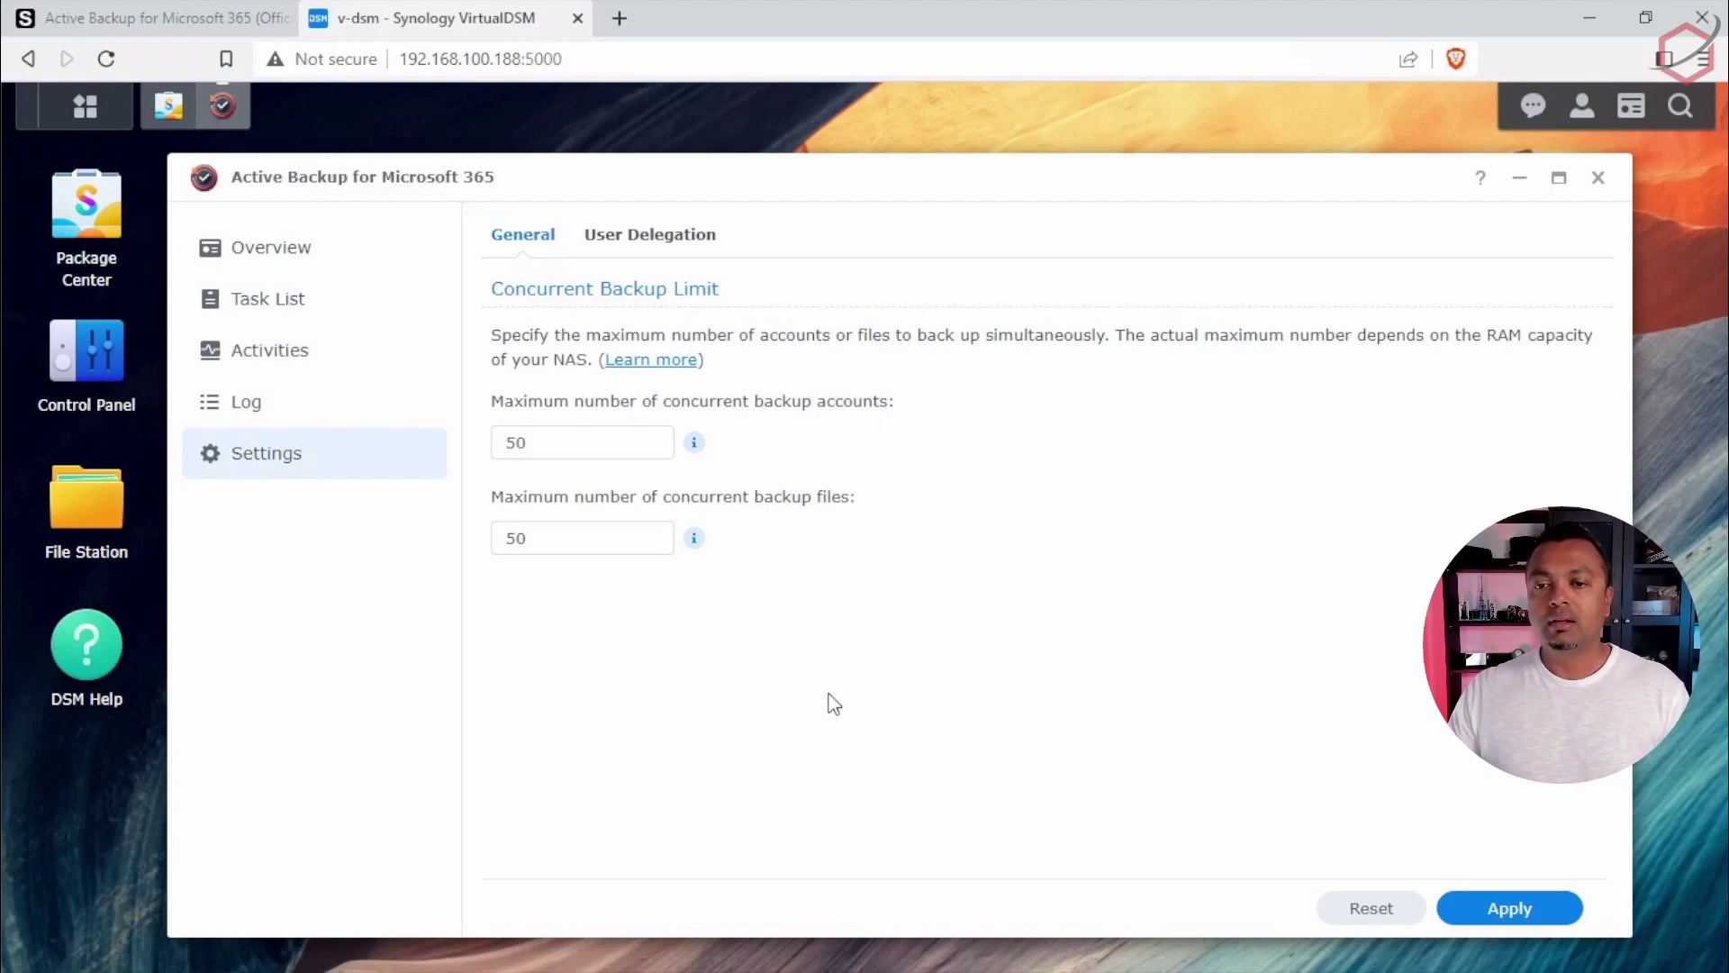
- Start a new user delegation, ticking the Backup privilege in the Add delegation dialog
{"action": "left_click", "coordinate": [677, 237]}
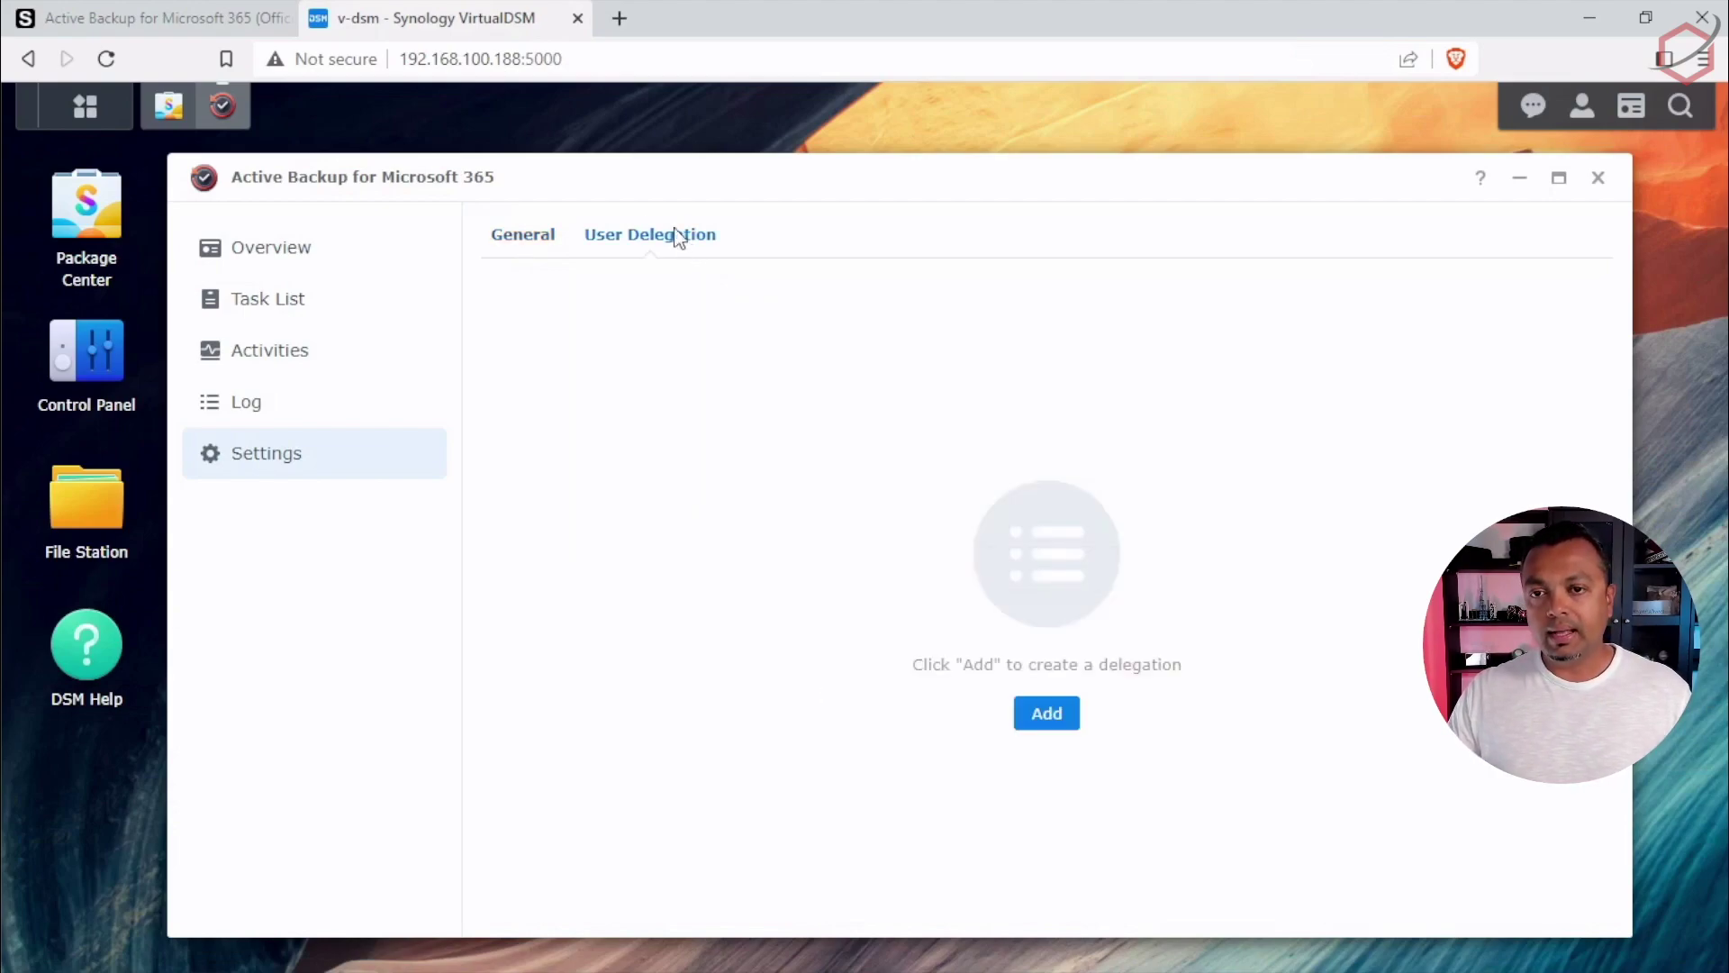
{"action": "left_click", "coordinate": [1048, 714]}
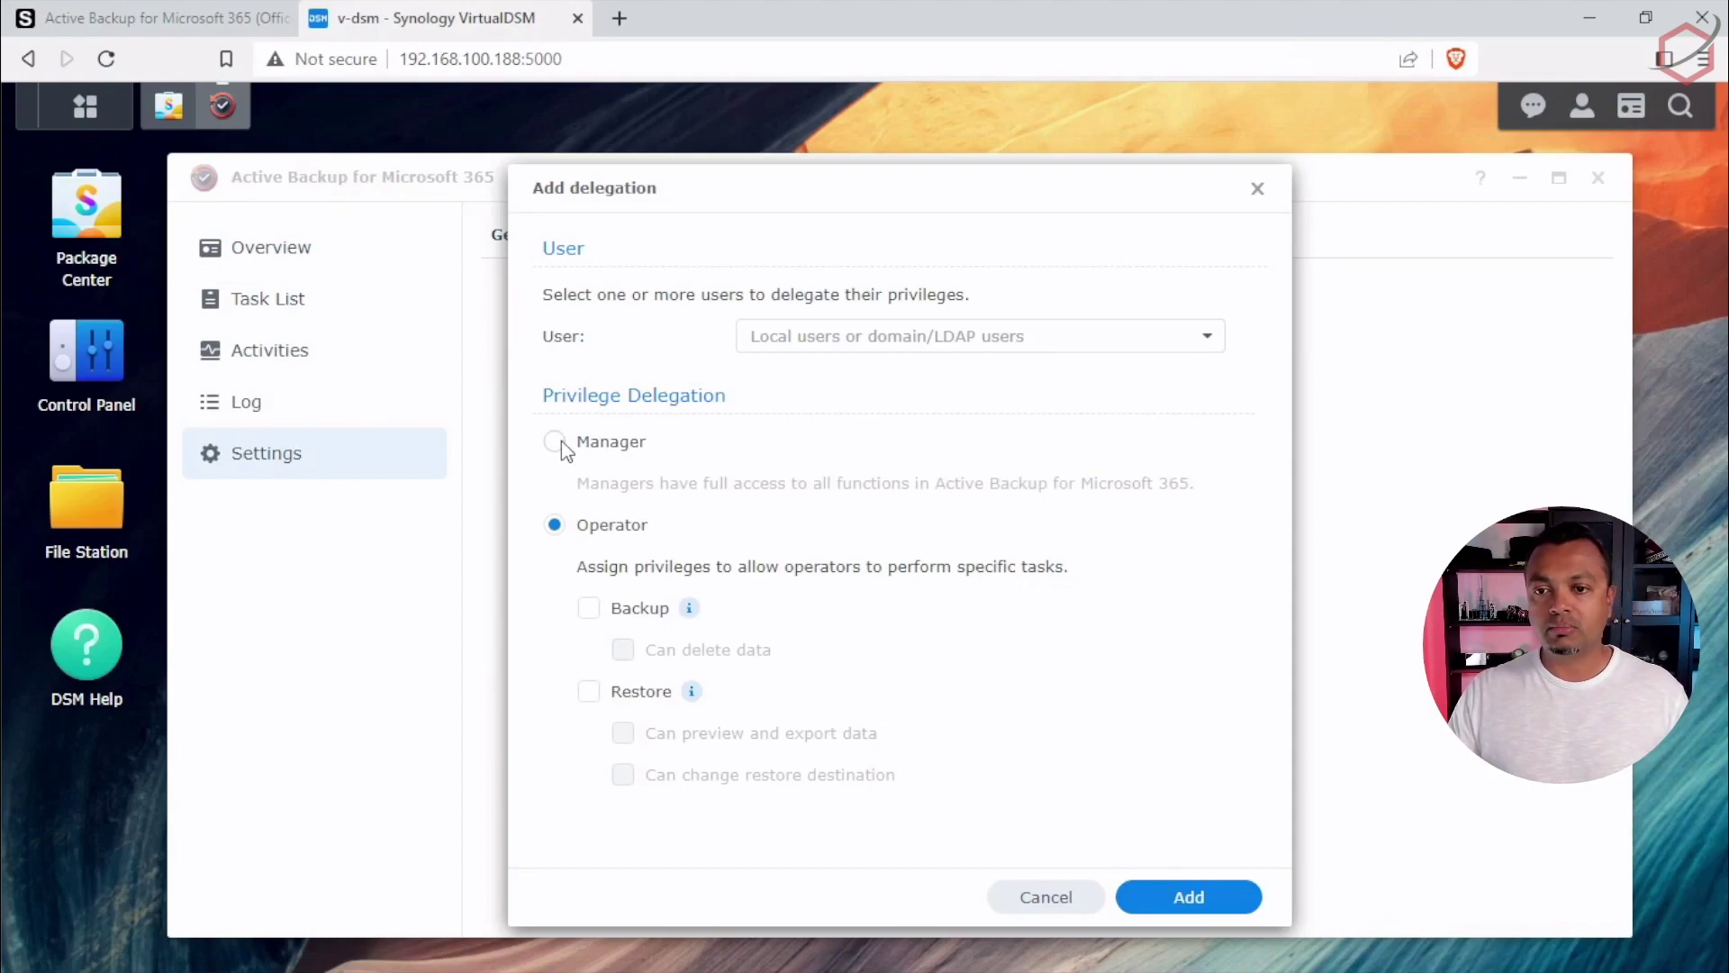
{"action": "left_click", "coordinate": [590, 609]}
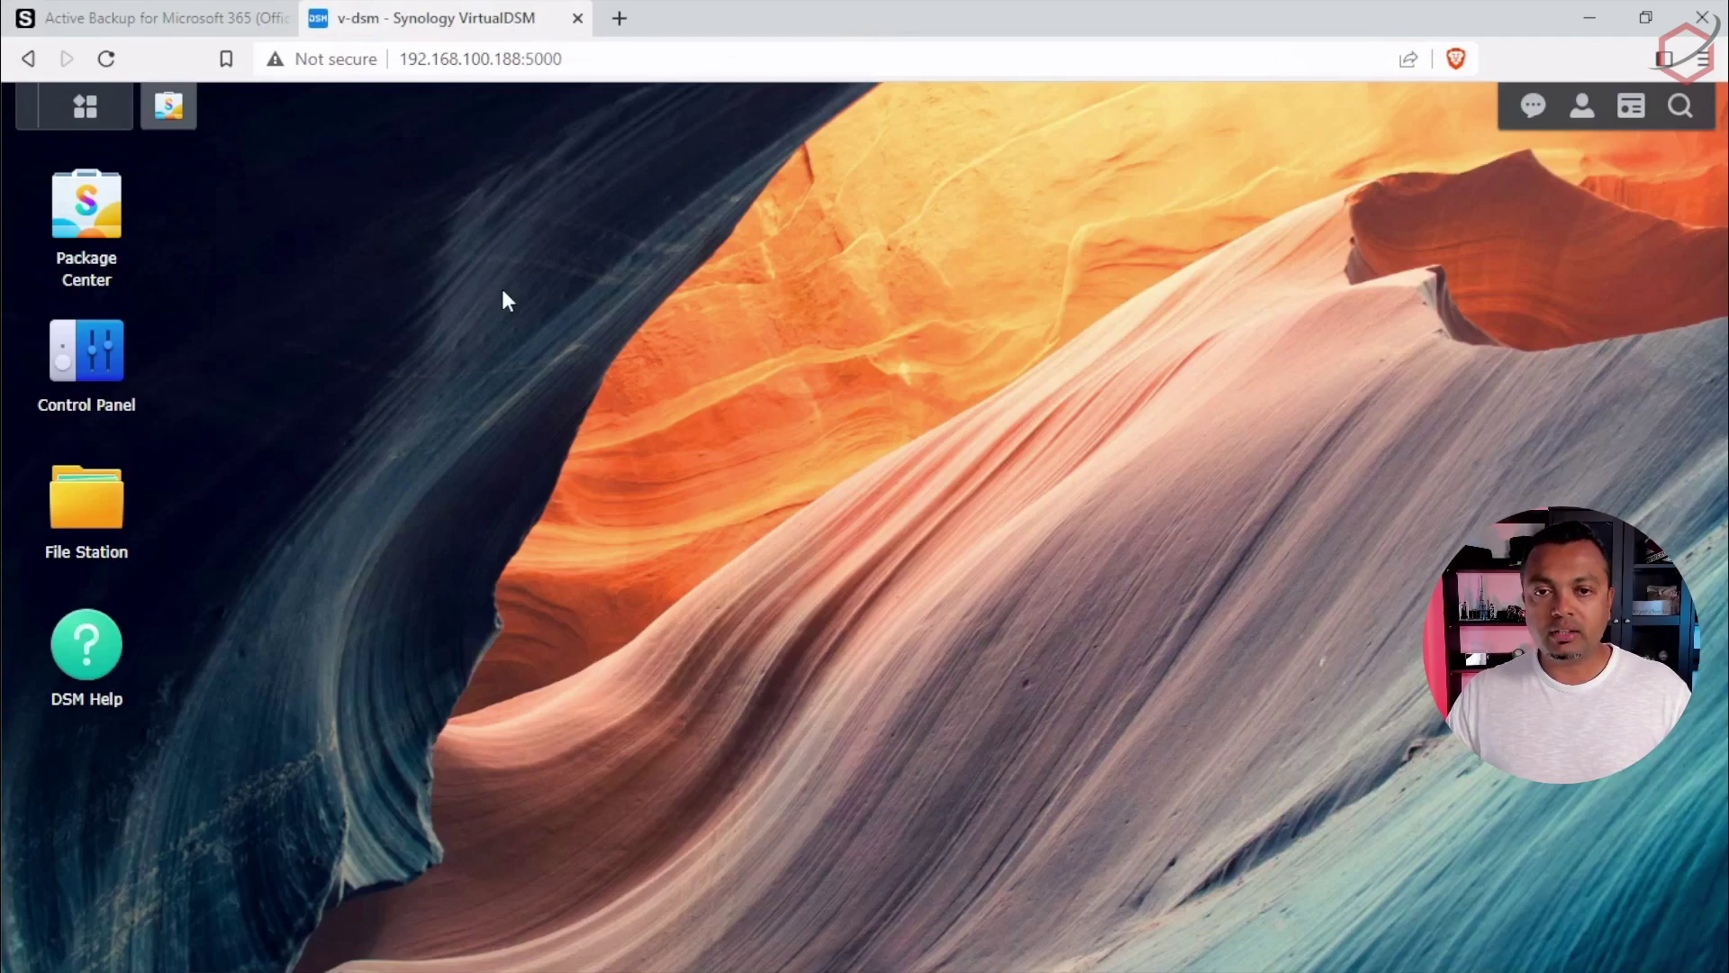
- Launch the Active Backup for Microsoft 365 Portal from the DSM Main Menu
{"action": "left_click", "coordinate": [108, 127]}
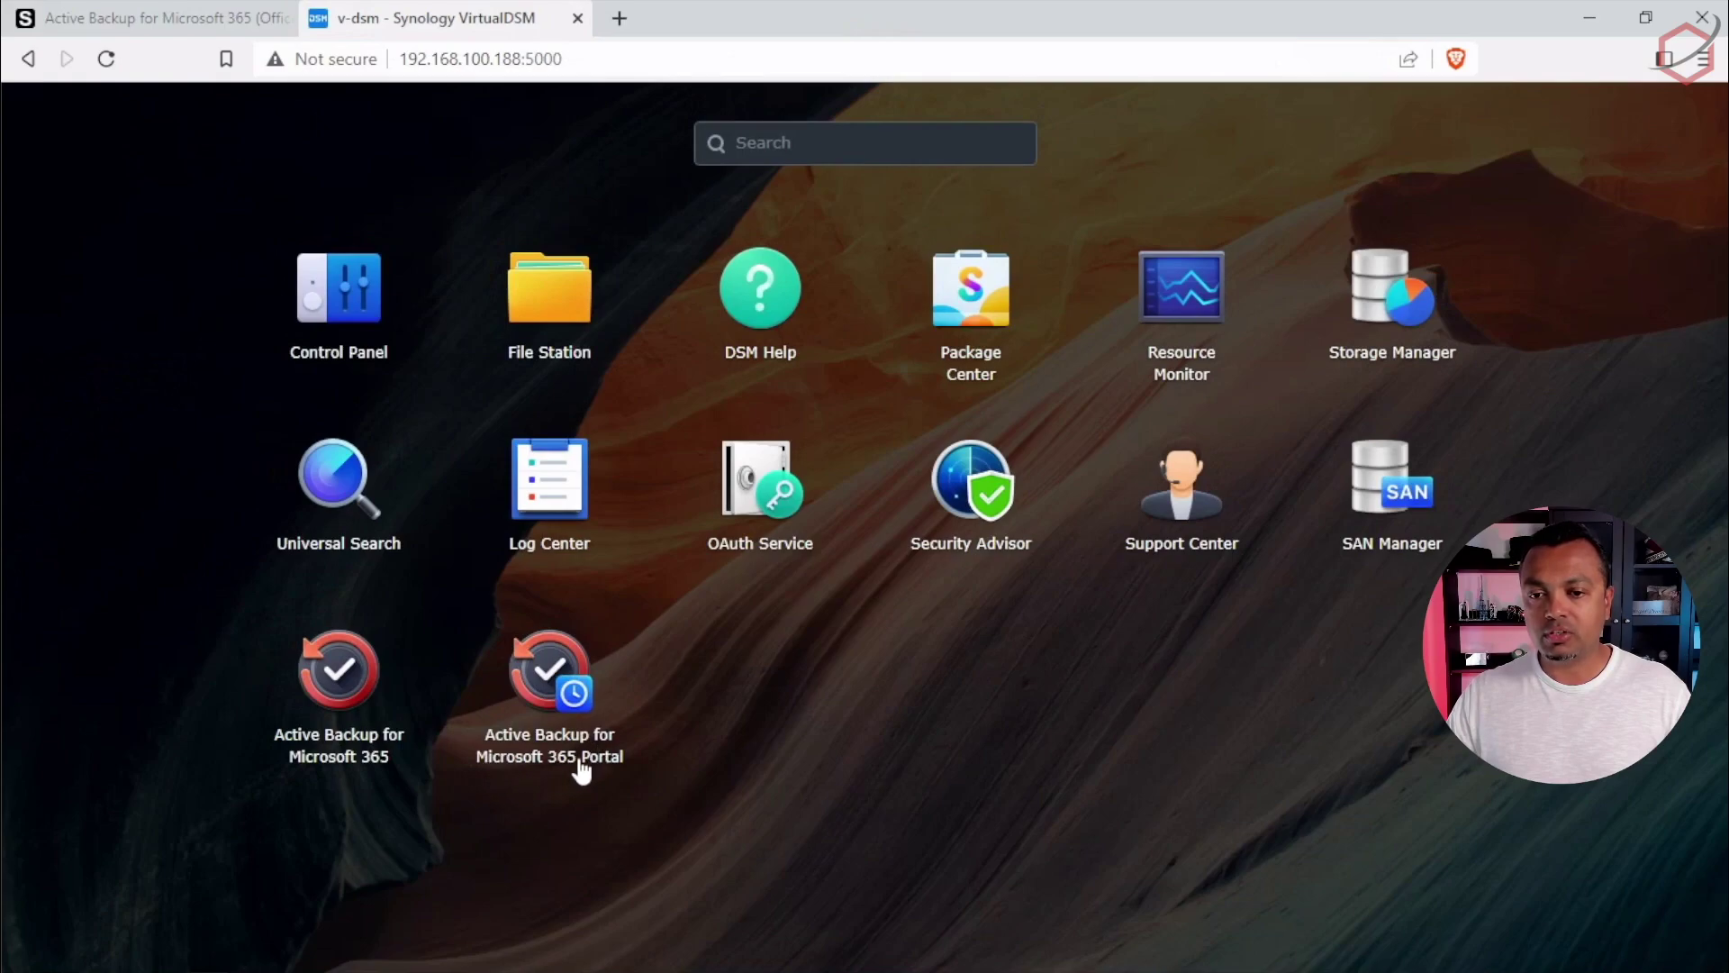
{"action": "left_click", "coordinate": [556, 675]}
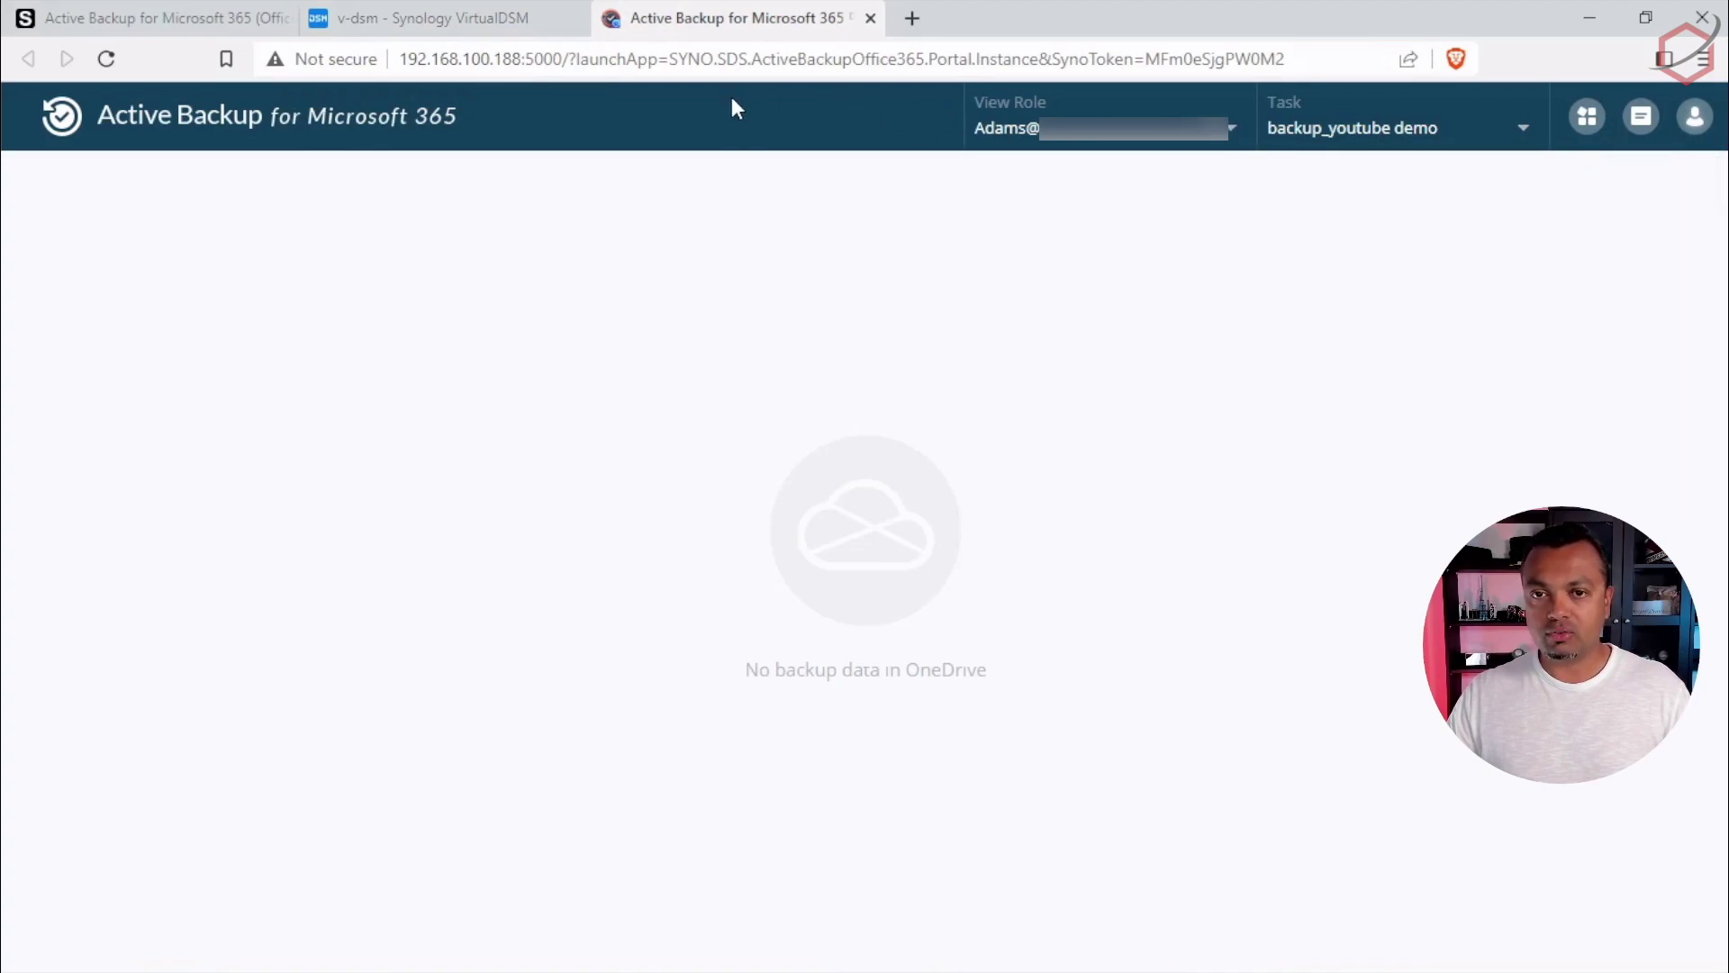
- Check the account menu, then switch the portal to the backed-up Mail service
{"action": "left_click", "coordinate": [1693, 121]}
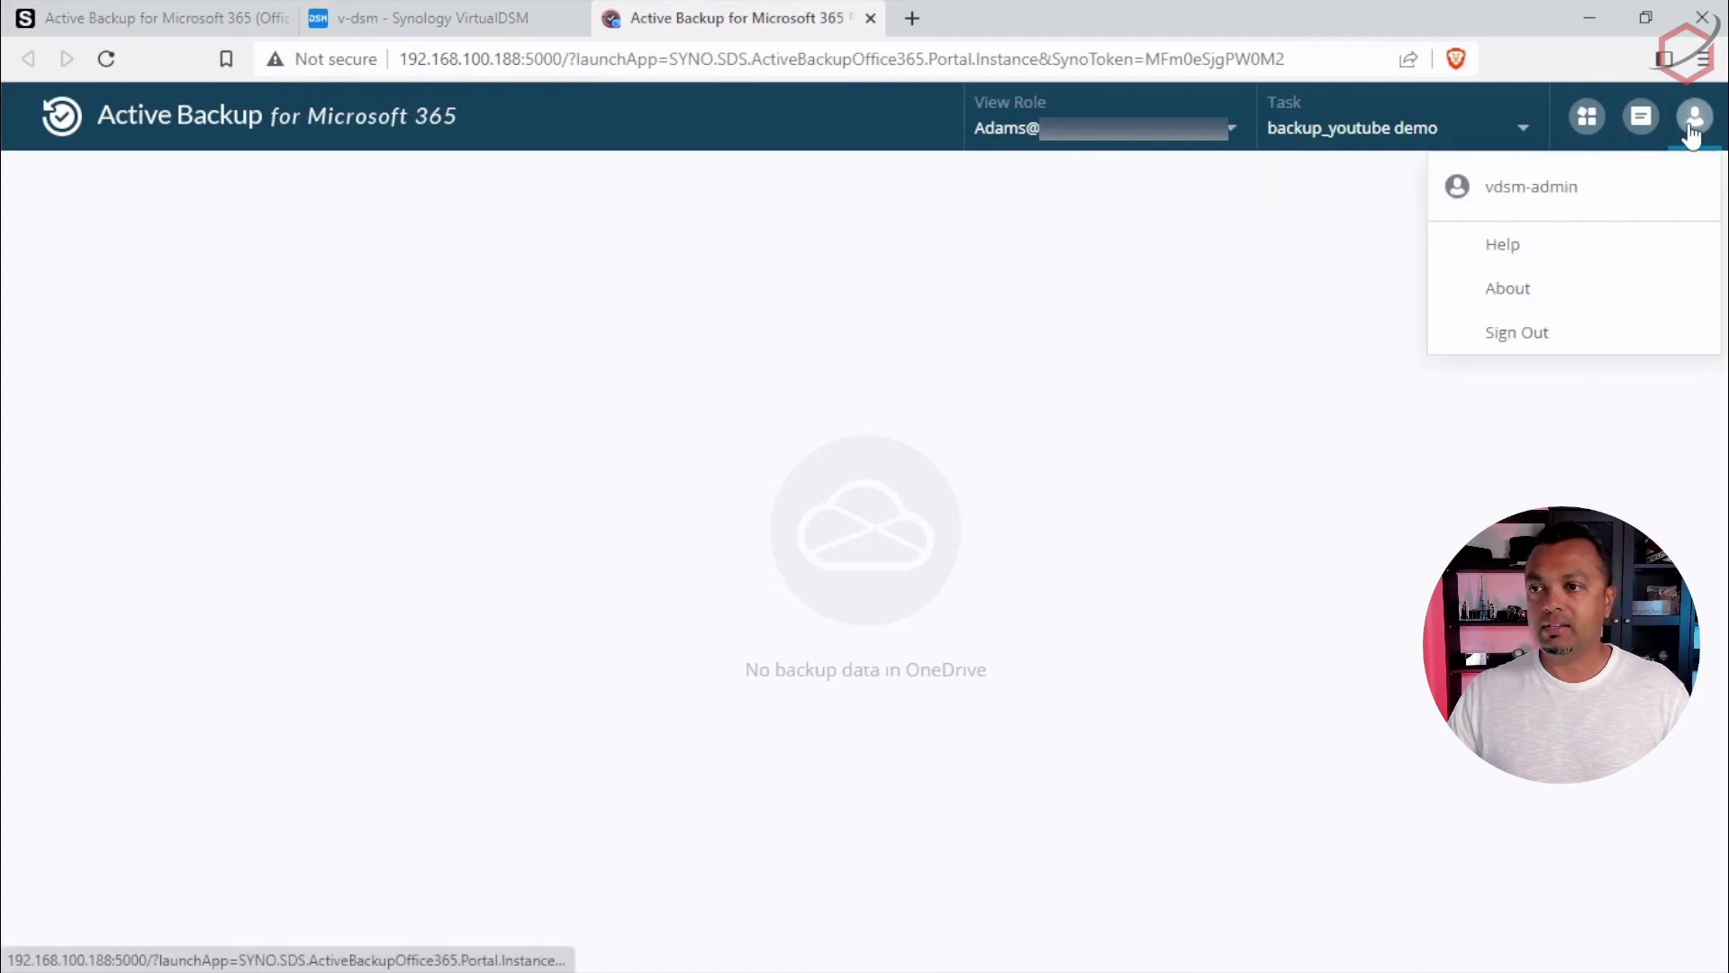
{"action": "left_click", "coordinate": [1406, 207]}
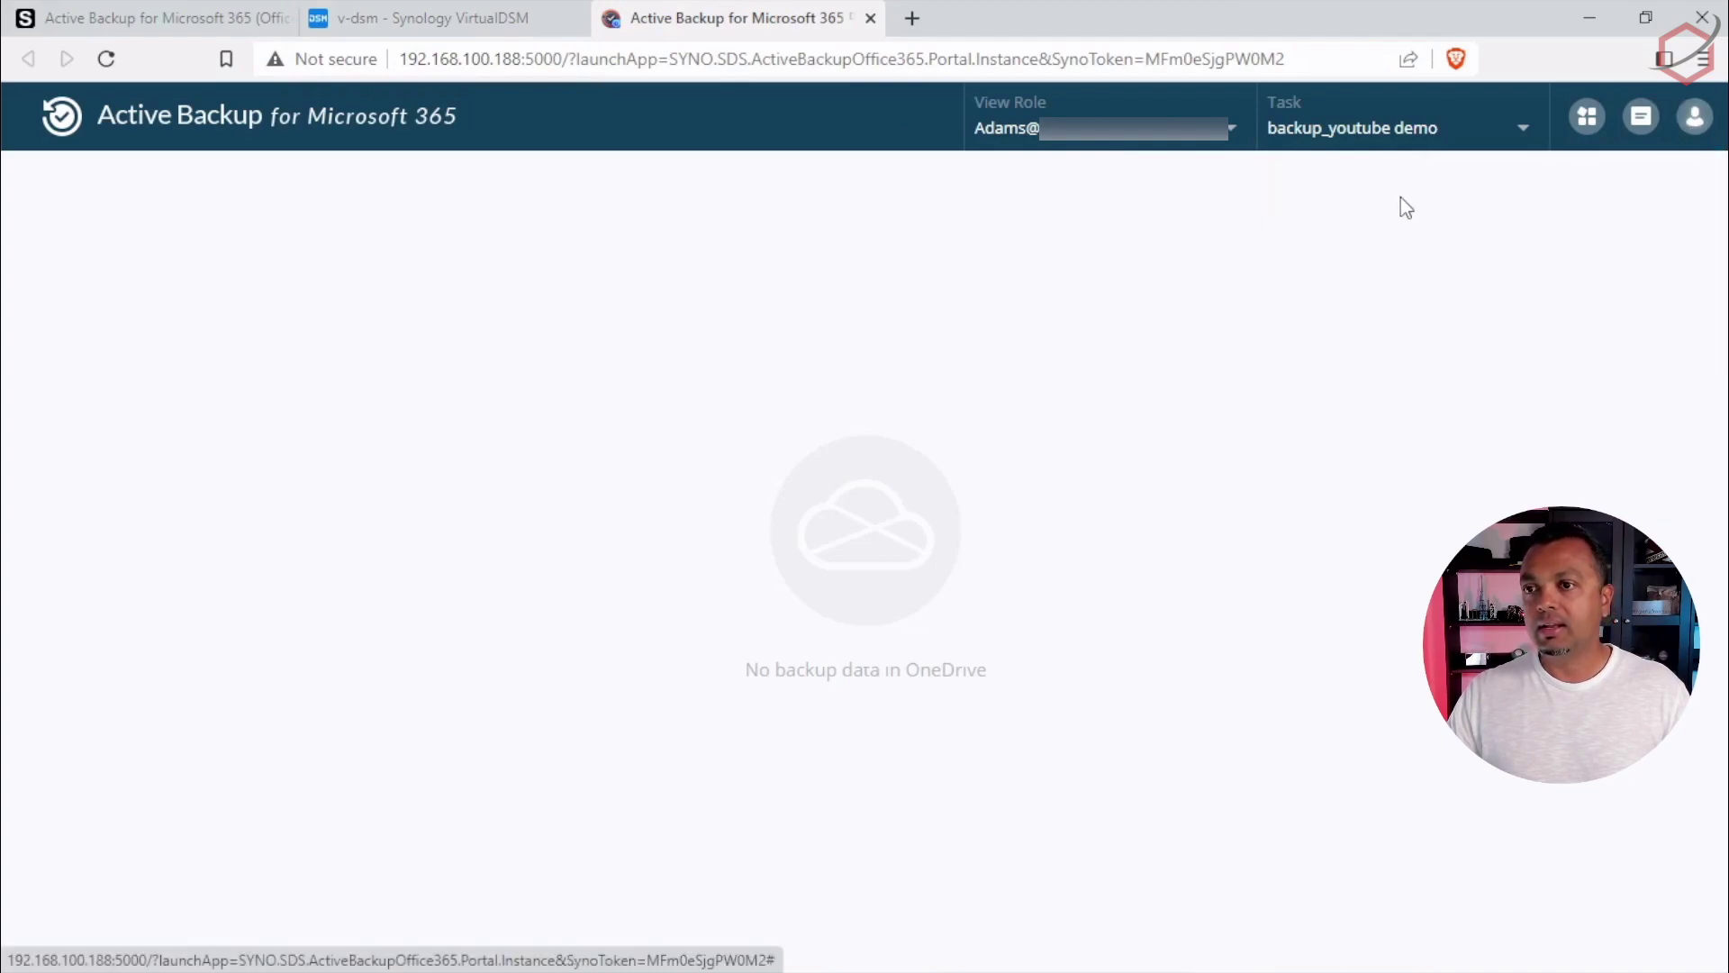
{"action": "left_click", "coordinate": [1586, 135]}
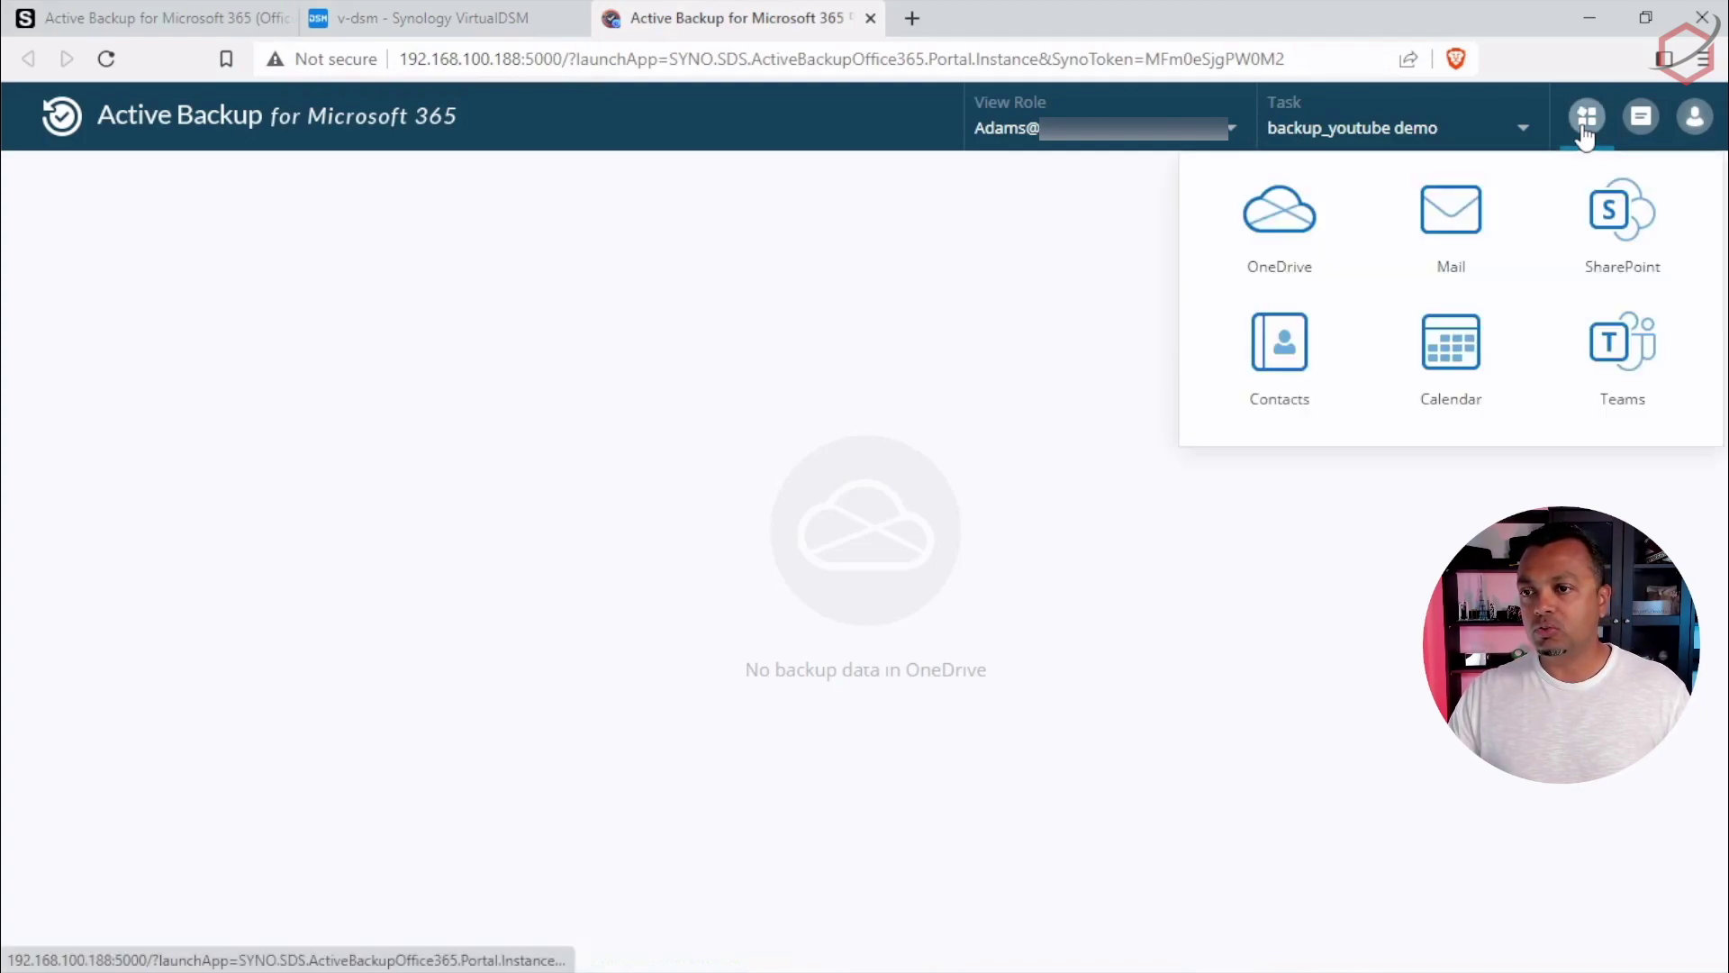
{"action": "left_click", "coordinate": [1478, 253]}
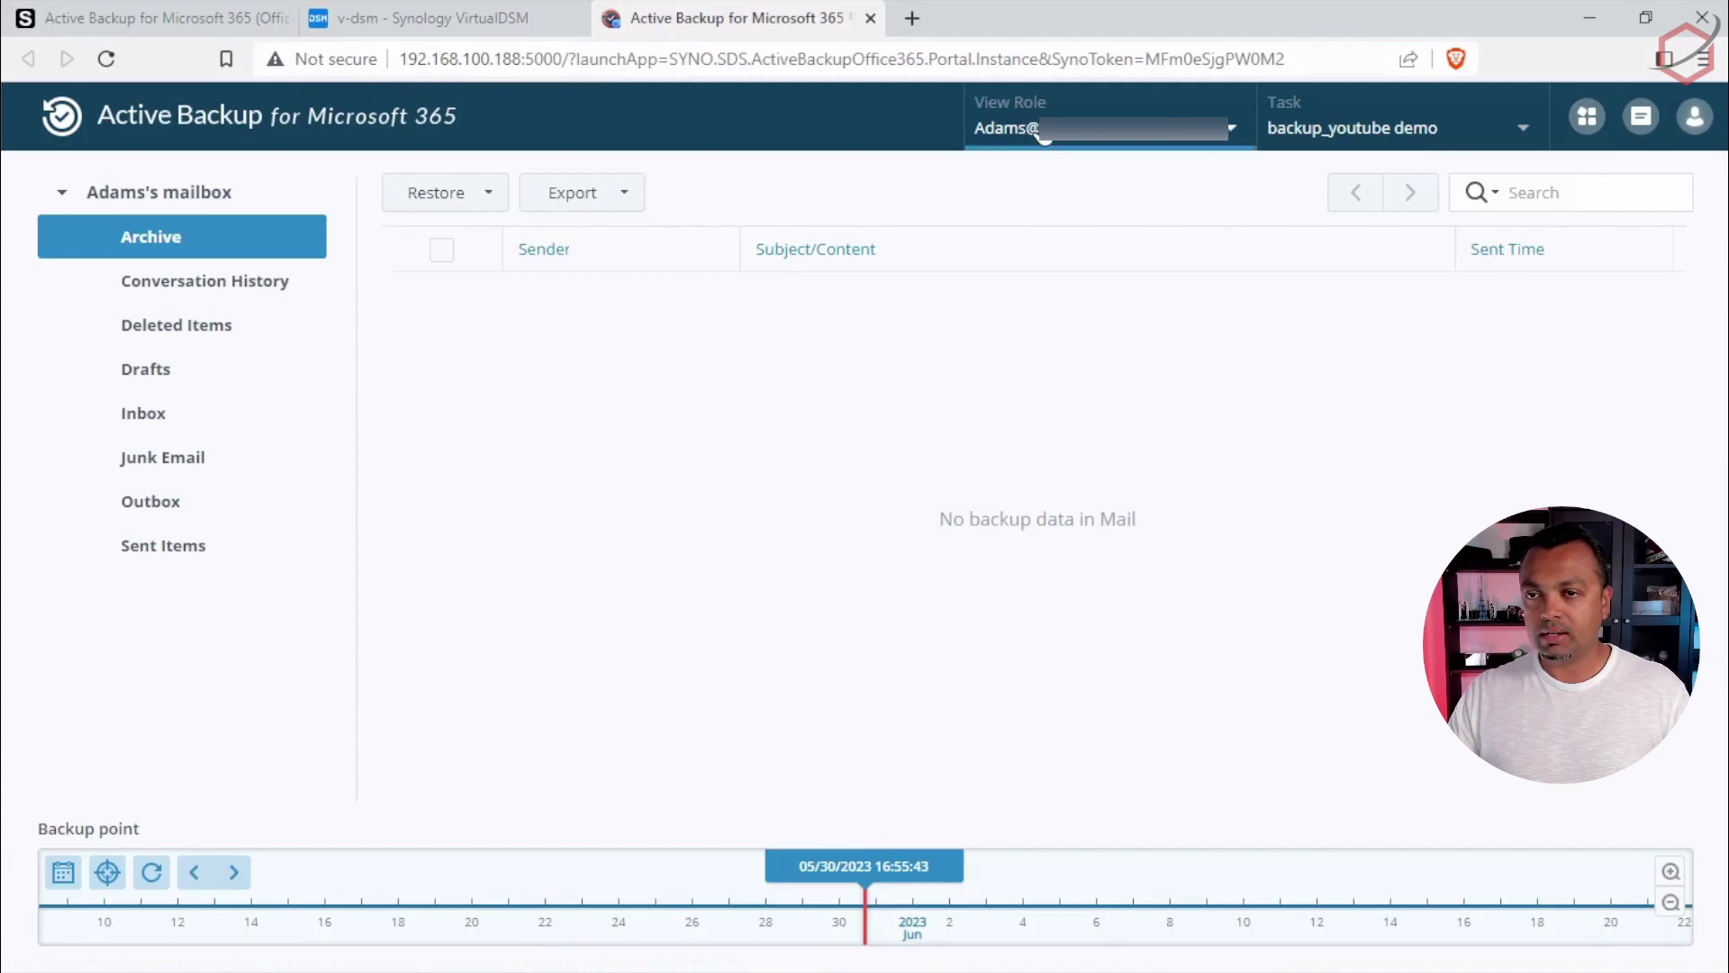
- Switch the view role to another user to show their mailbox and archive mailbox
{"action": "left_click", "coordinate": [1218, 143]}
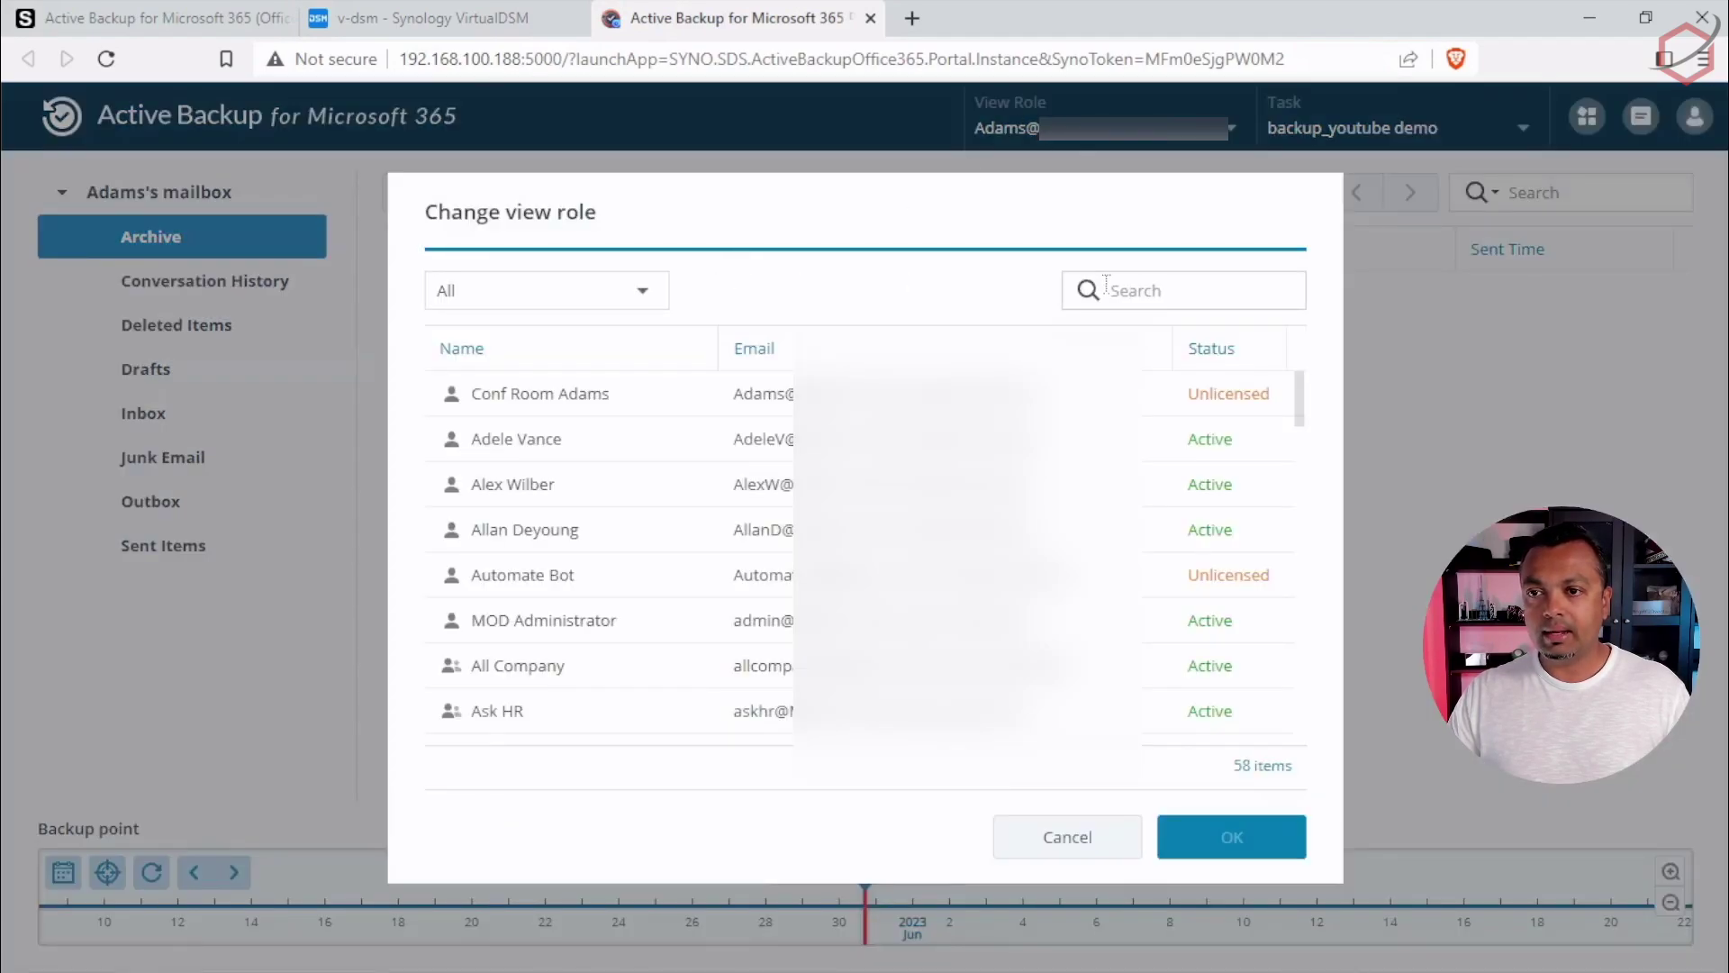
{"action": "left_click_drag", "start_coordinate": [1303, 409], "coordinate": [1290, 635]}
{"action": "left_click", "coordinate": [662, 515]}
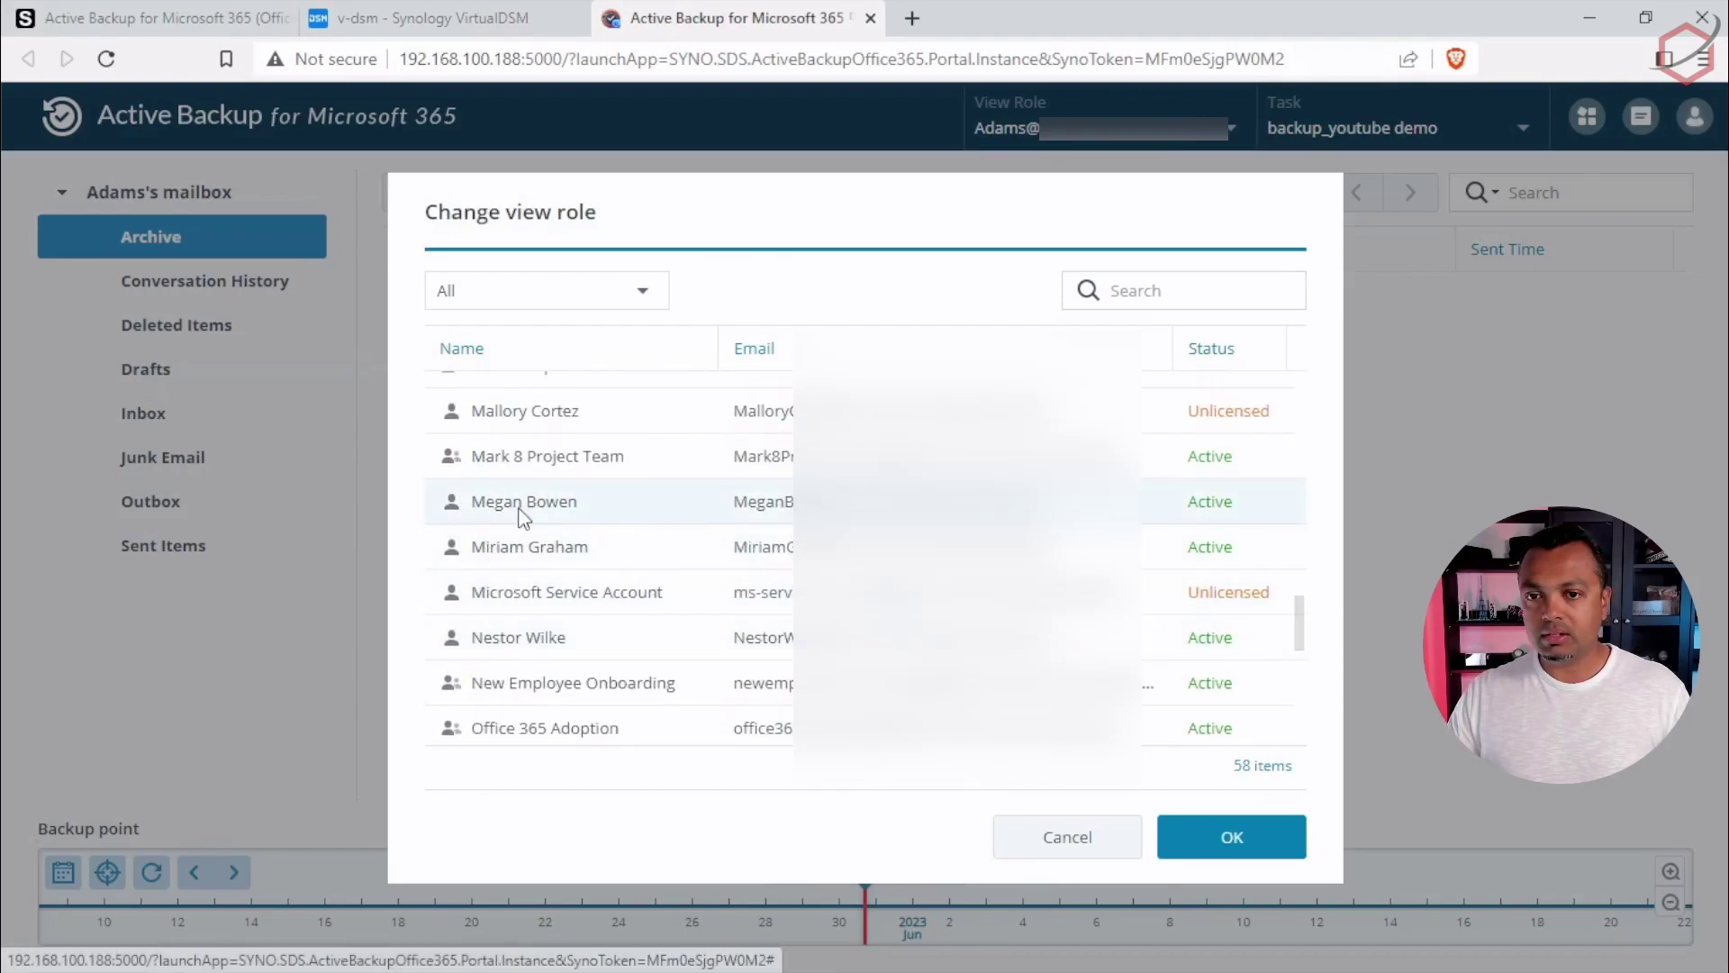
{"action": "left_click", "coordinate": [1231, 837]}
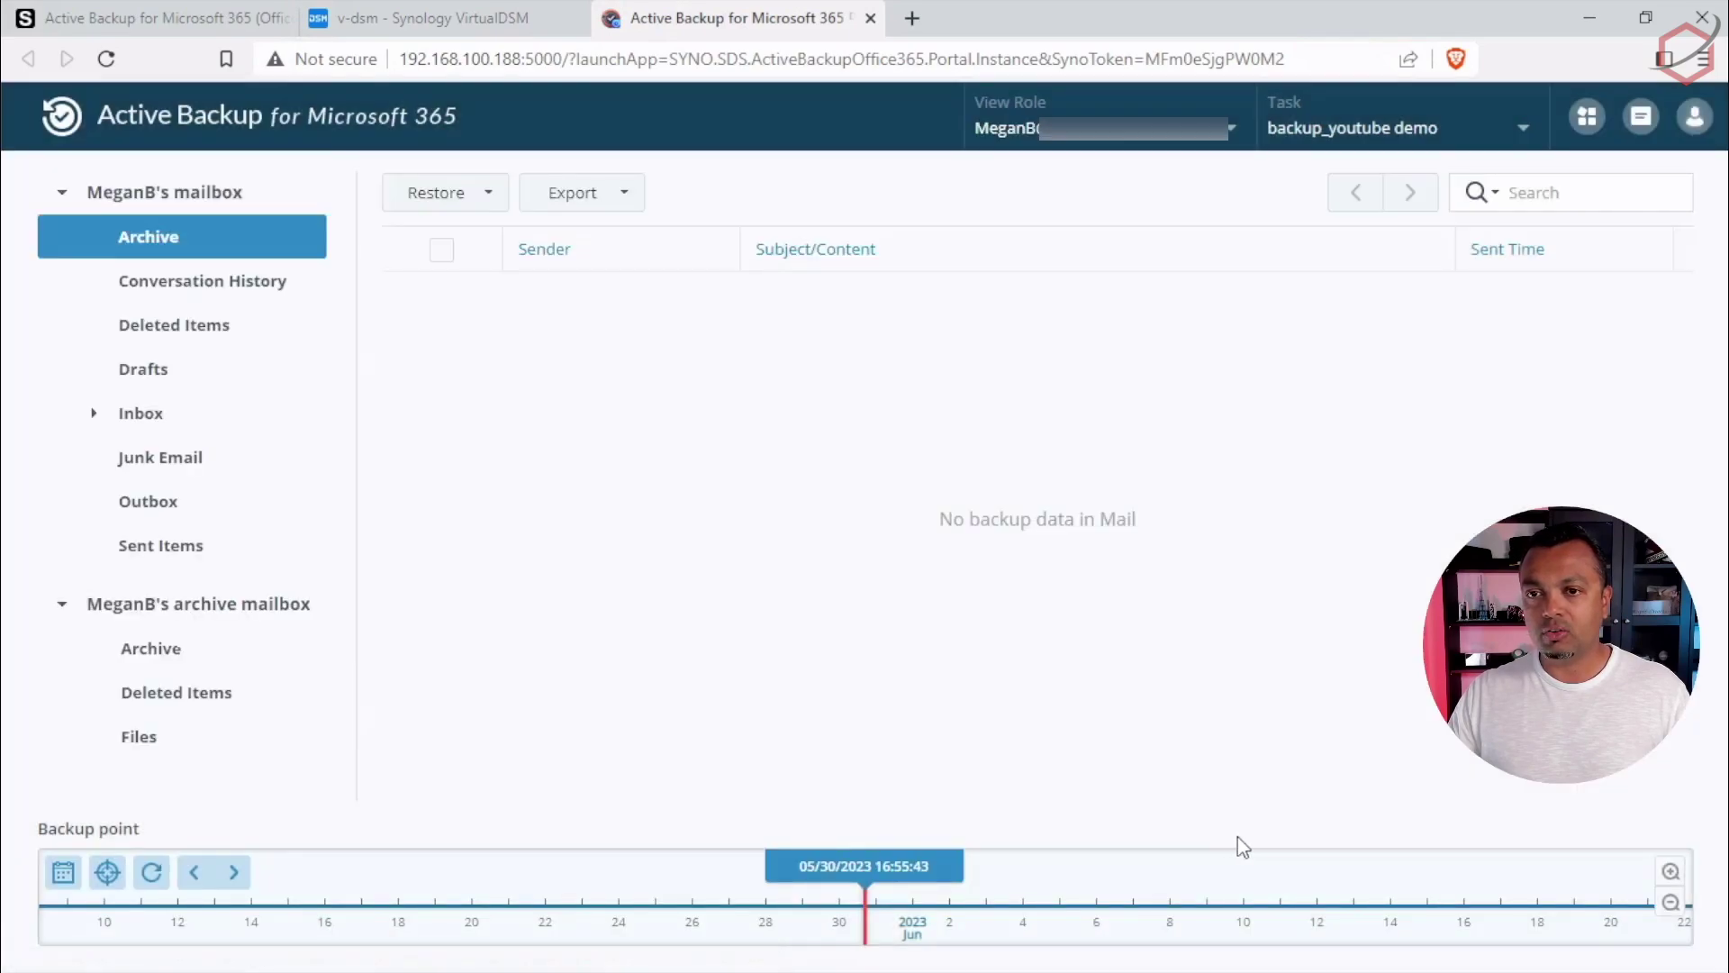
- Open and expand the Inbox, select the 05/10/2023 email, and view its Restore and Export options
{"action": "left_click", "coordinate": [194, 417]}
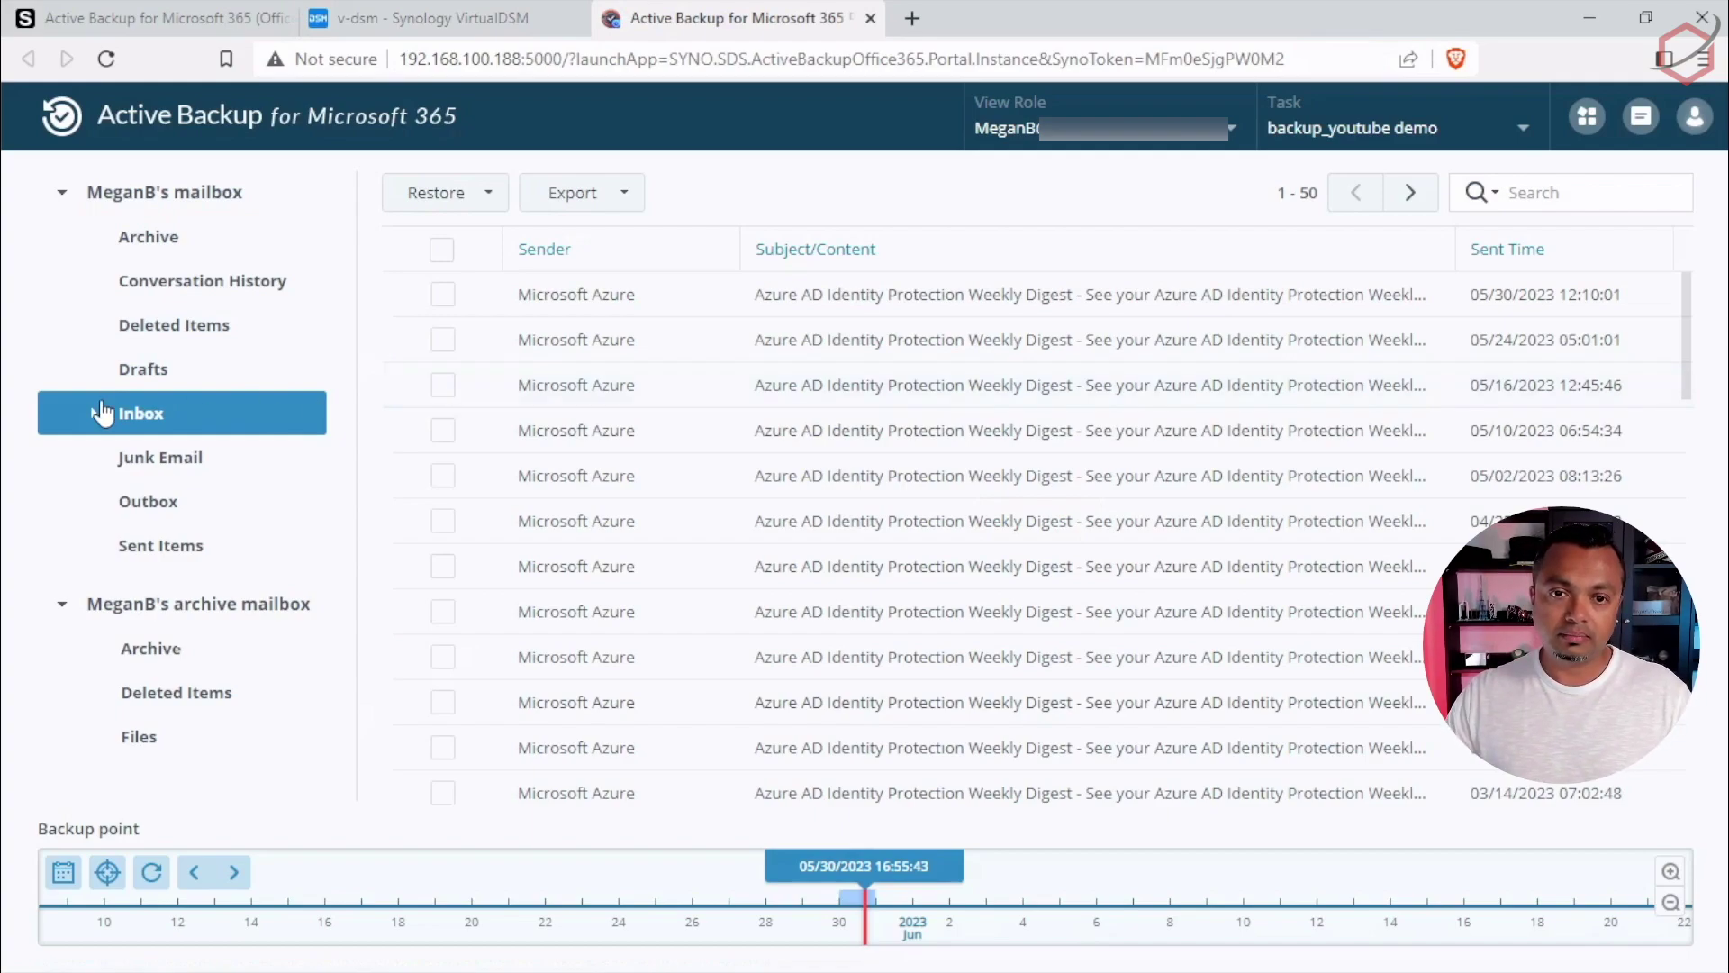
{"action": "left_click", "coordinate": [94, 414]}
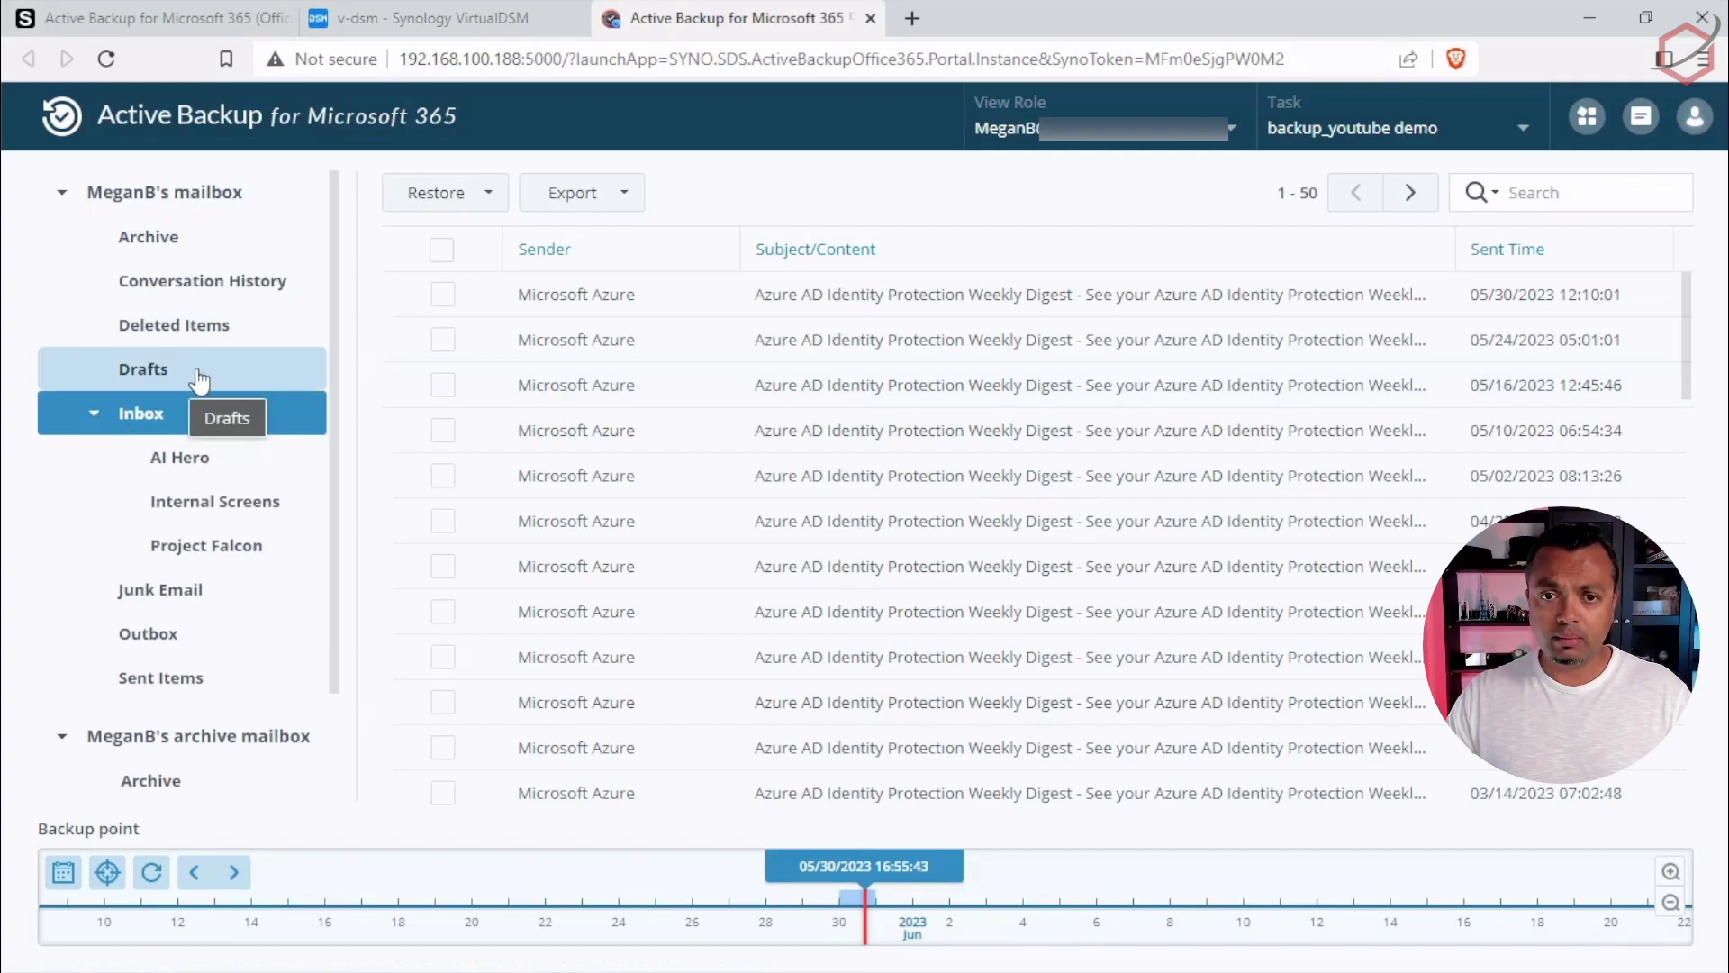
{"action": "left_click", "coordinate": [442, 430]}
{"action": "left_click", "coordinate": [486, 195]}
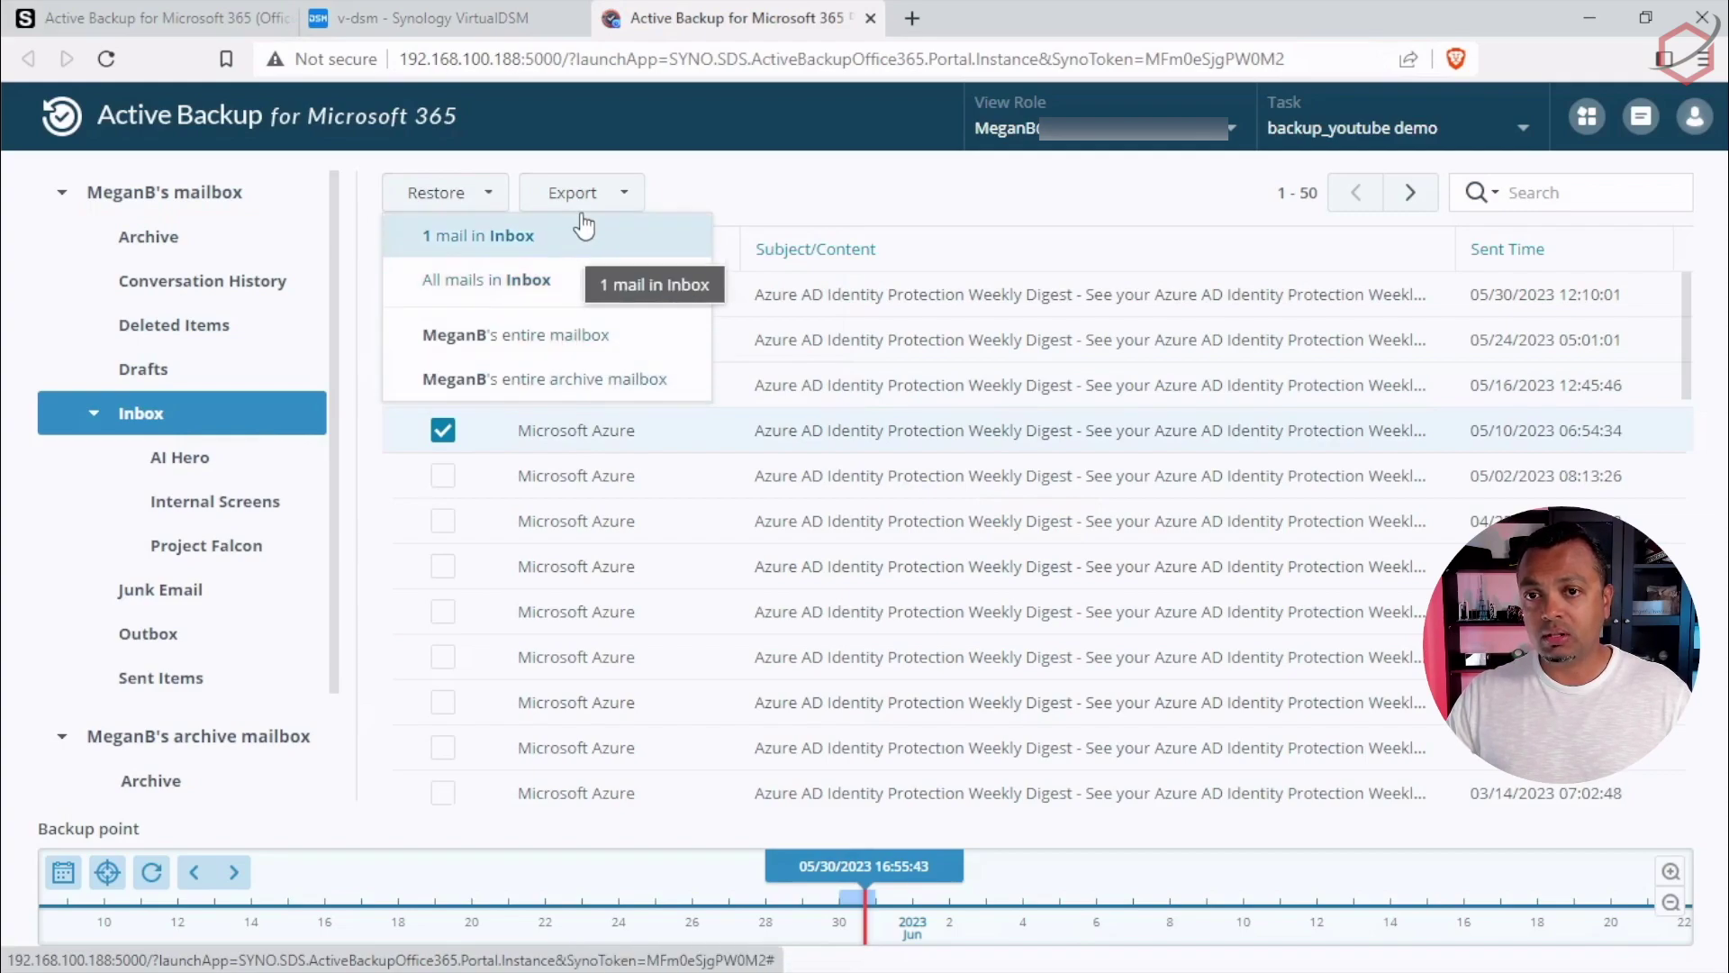
{"action": "mouse_move", "coordinate": [621, 198]}
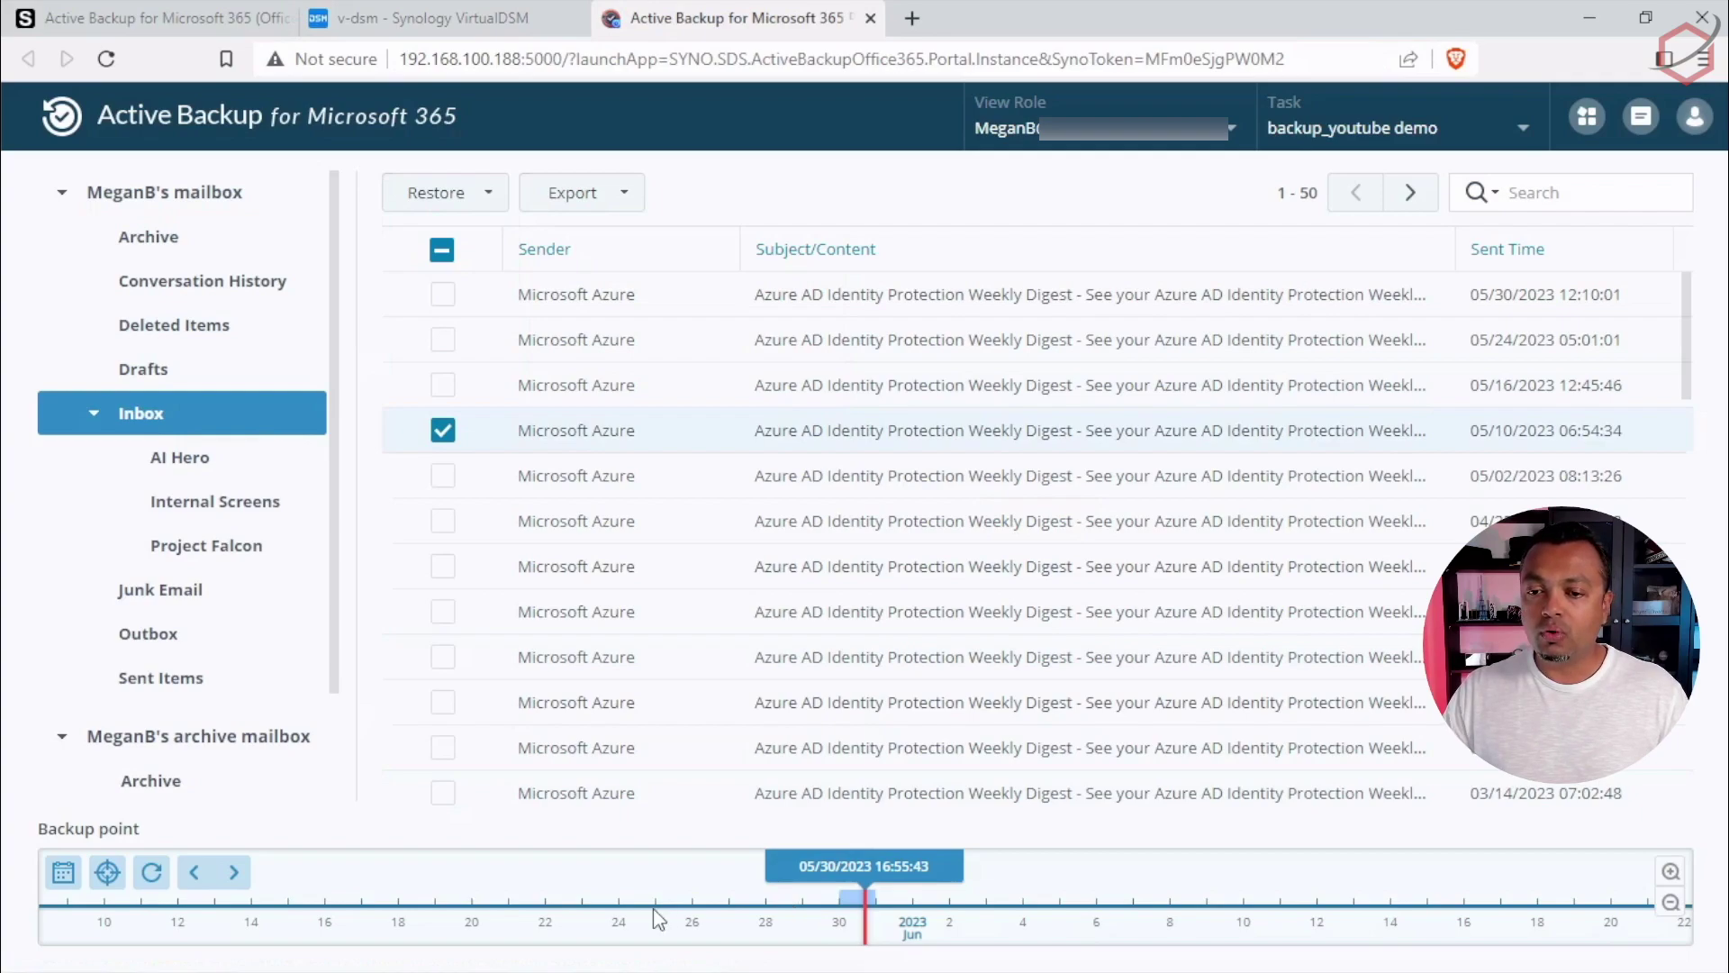
- Move through the 27 May and 31 May backup points to the 05/17/2023 04:24:00 point
{"action": "left_click", "coordinate": [751, 910]}
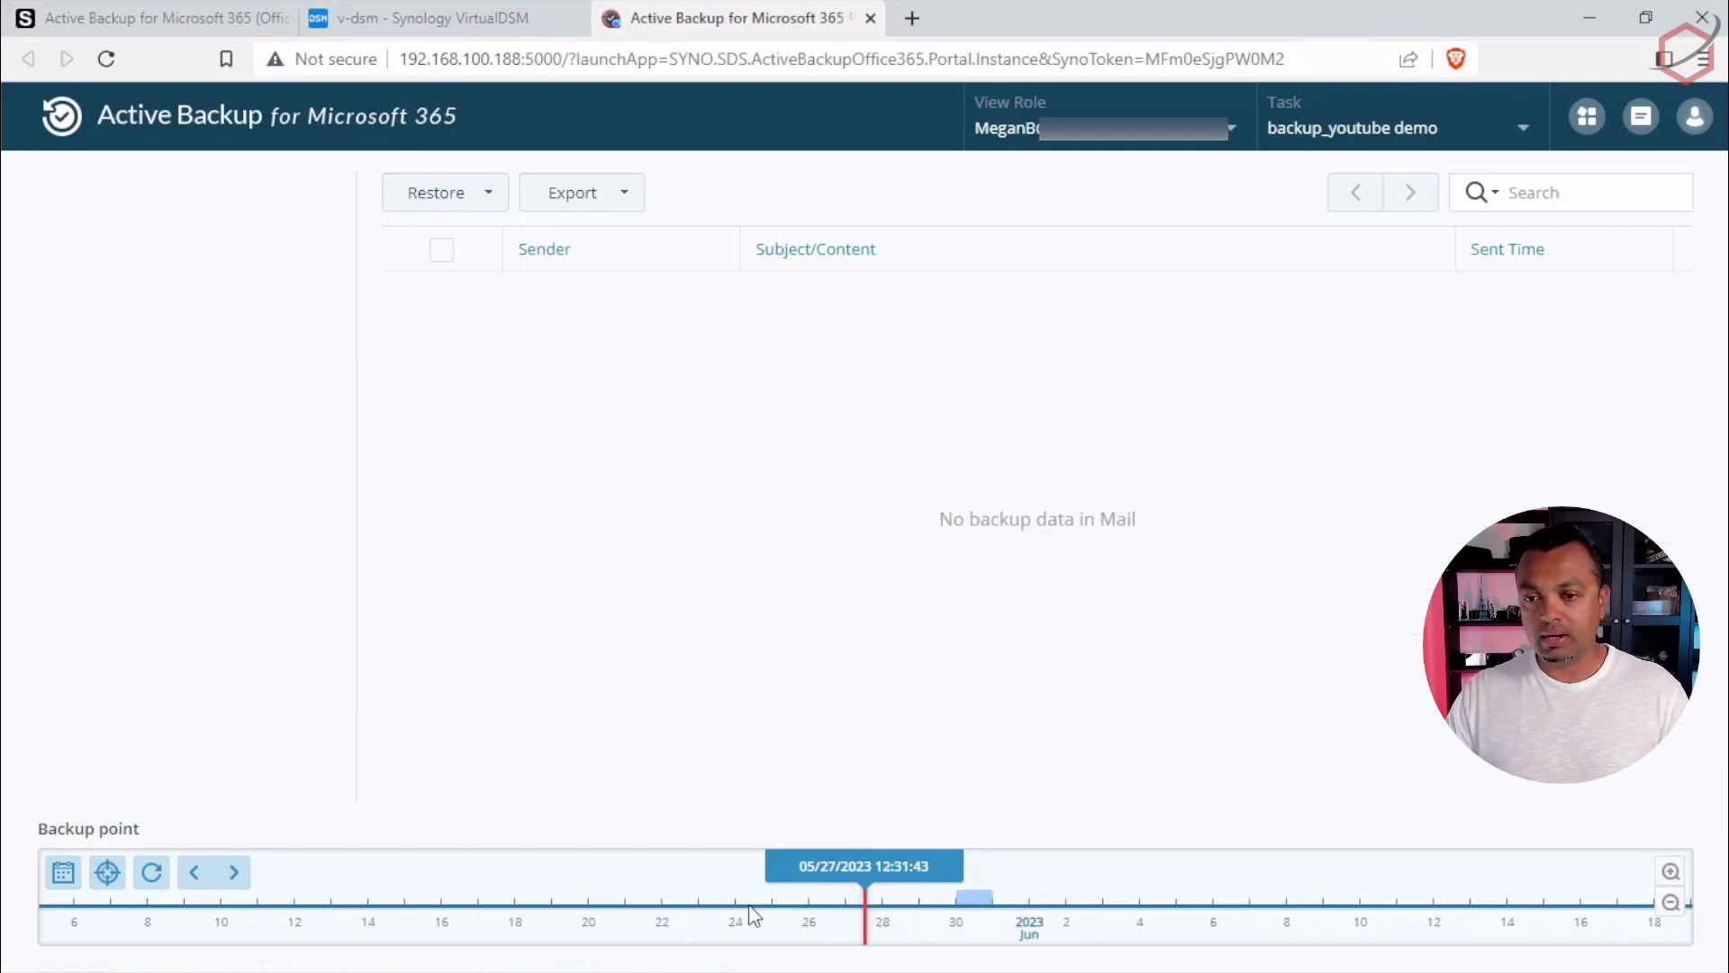
{"action": "left_click", "coordinate": [977, 899]}
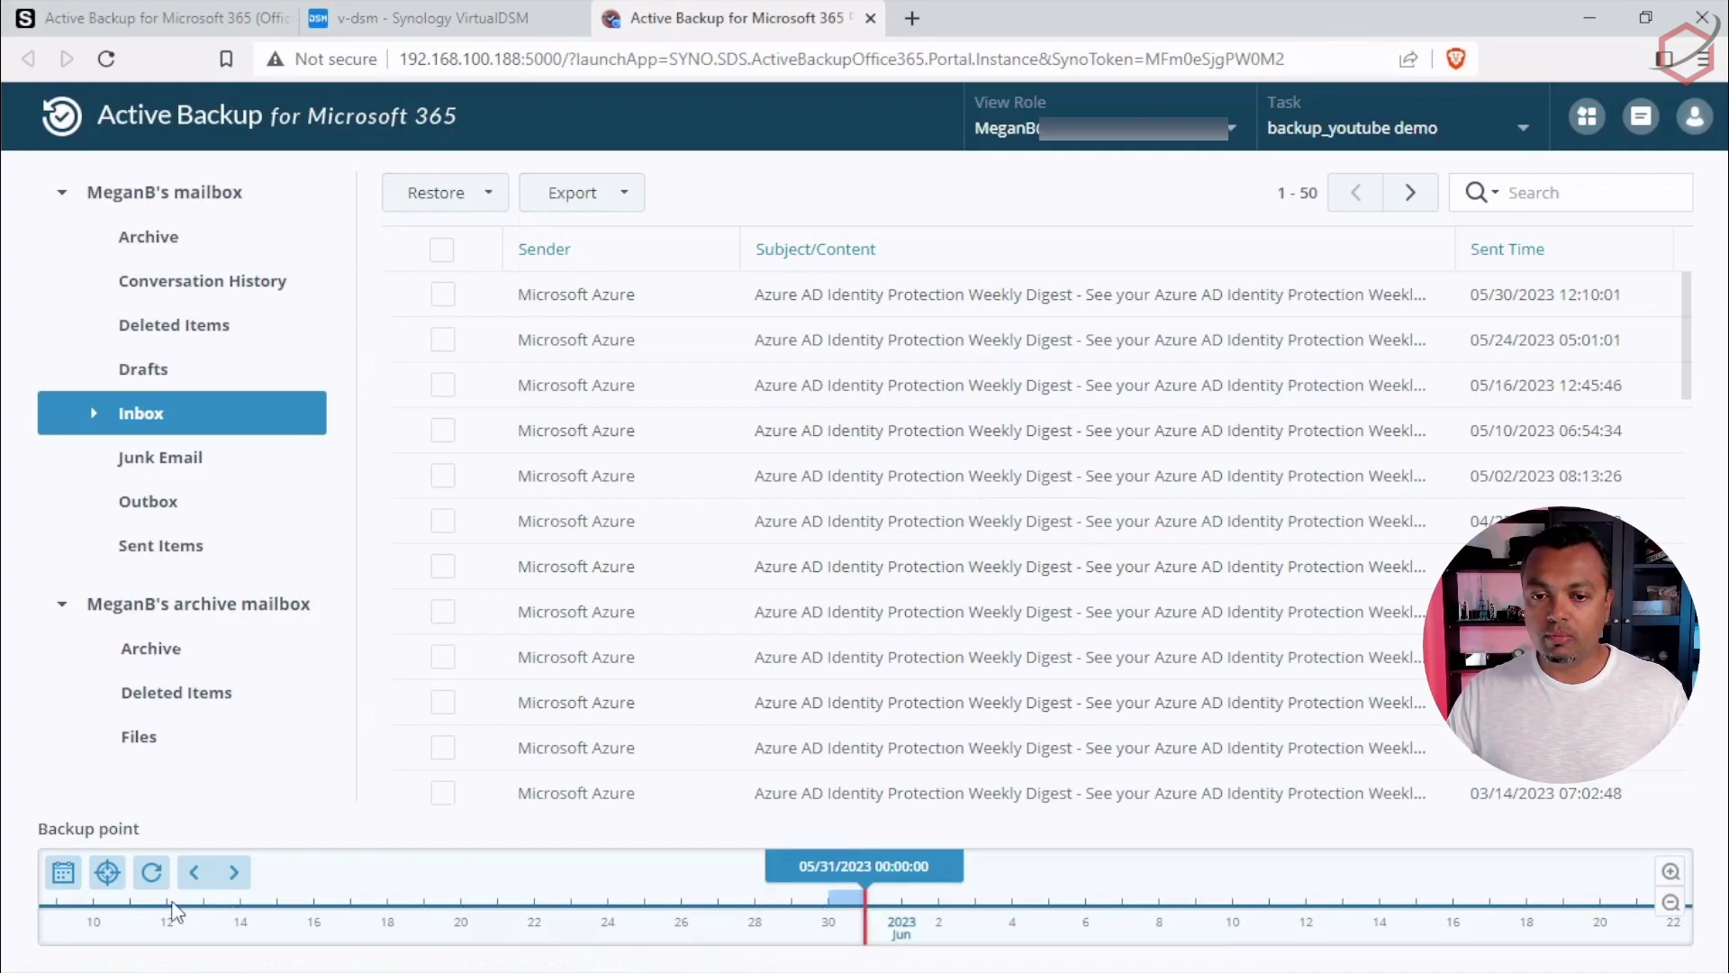
{"action": "left_click", "coordinate": [377, 904]}
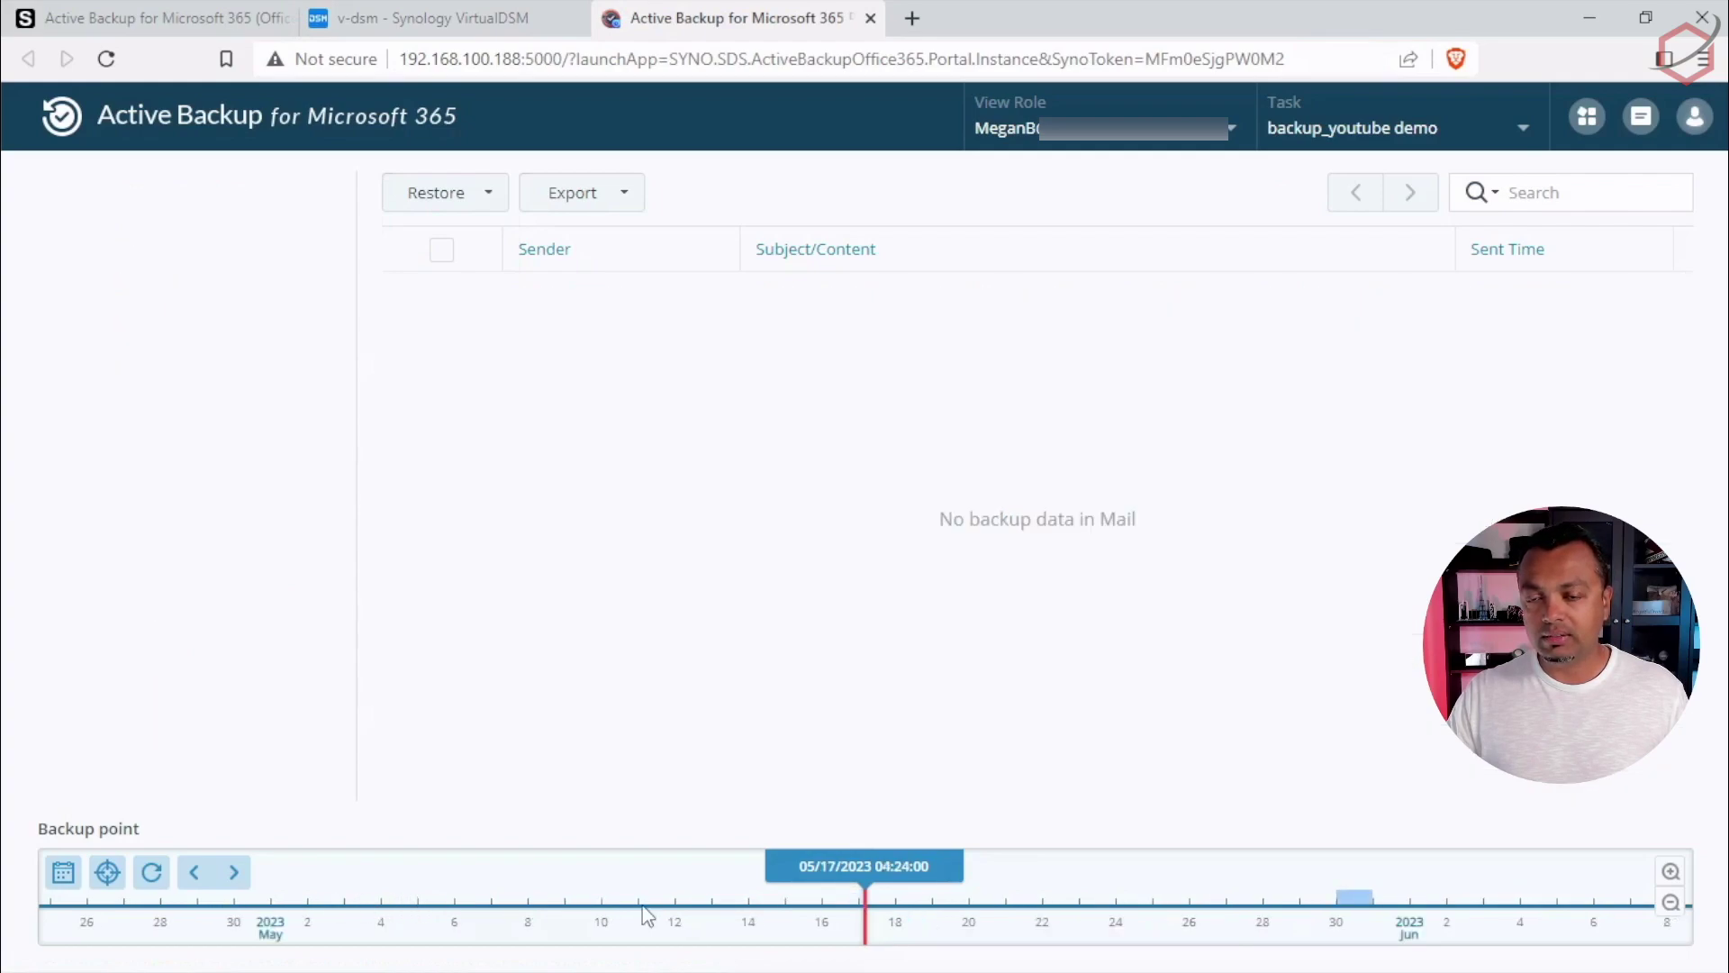